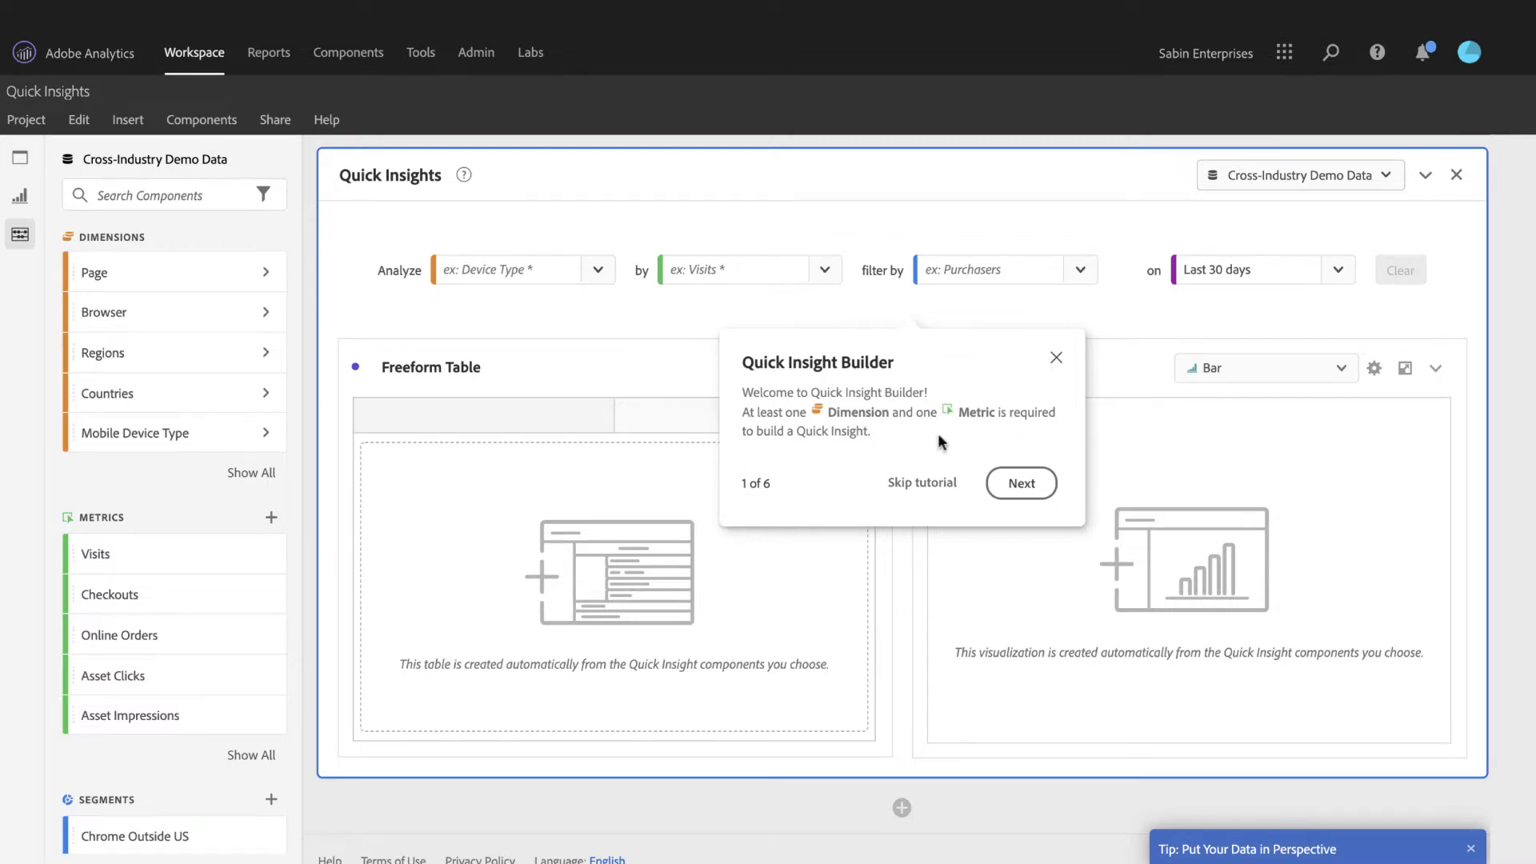
- Advance the Quick Insight Builder tour through its dimension, metric, segment and date range steps
click(1038, 495)
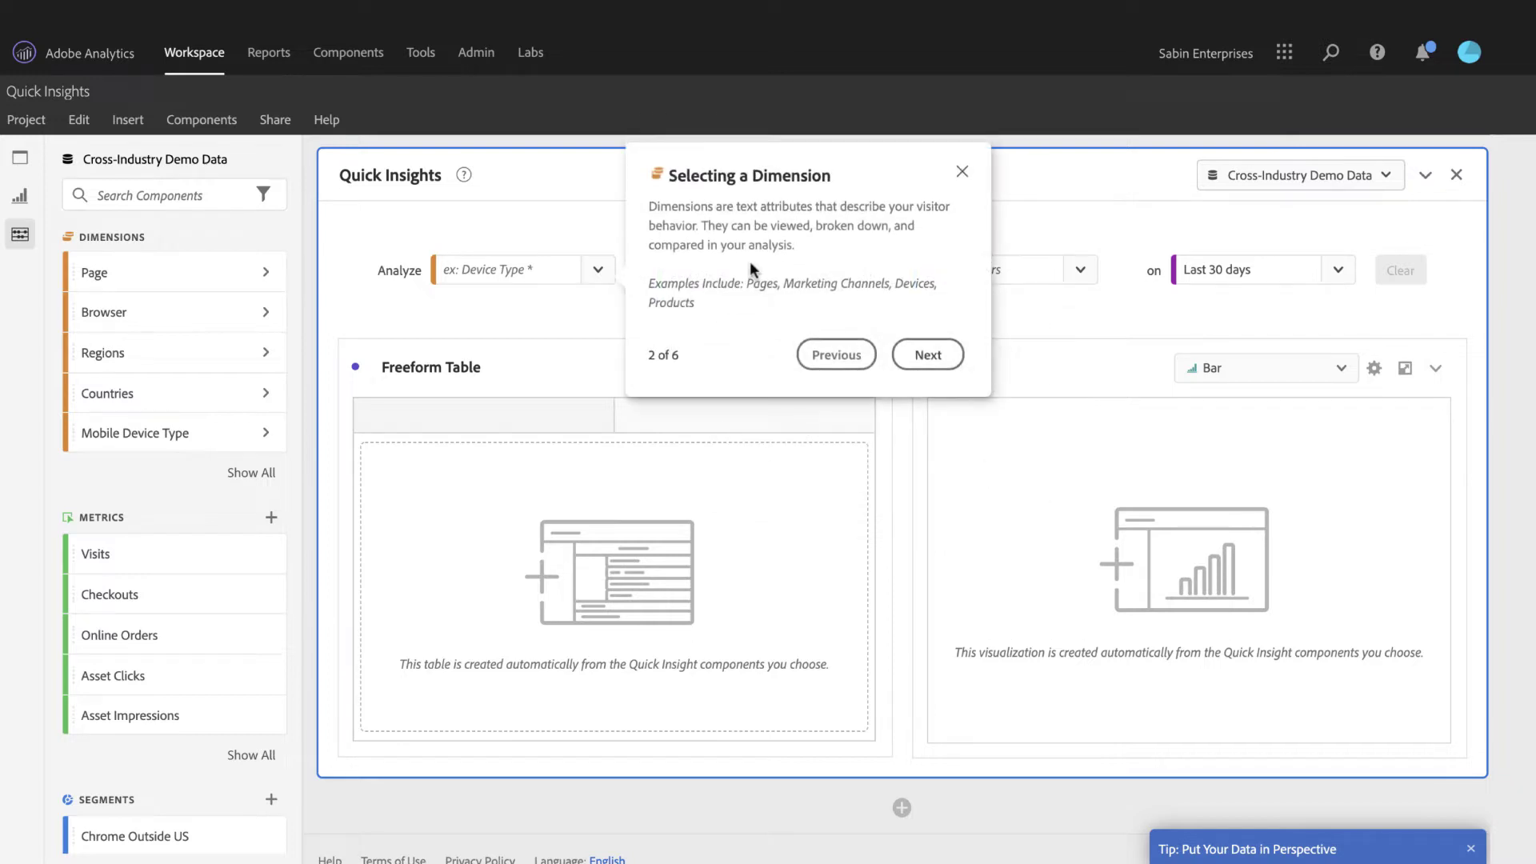
click(927, 336)
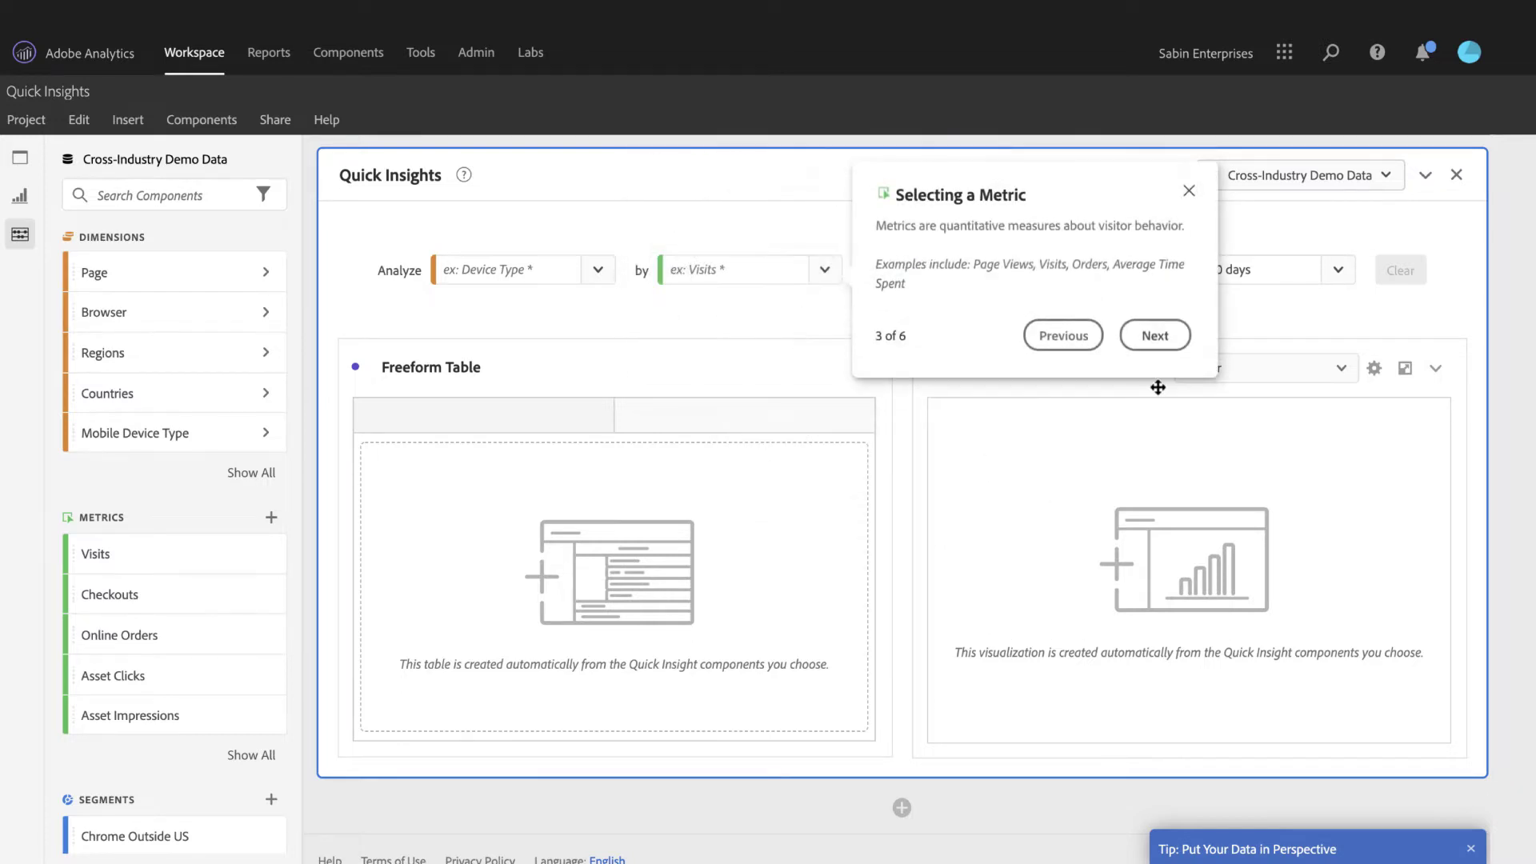
click(1159, 321)
click(1400, 369)
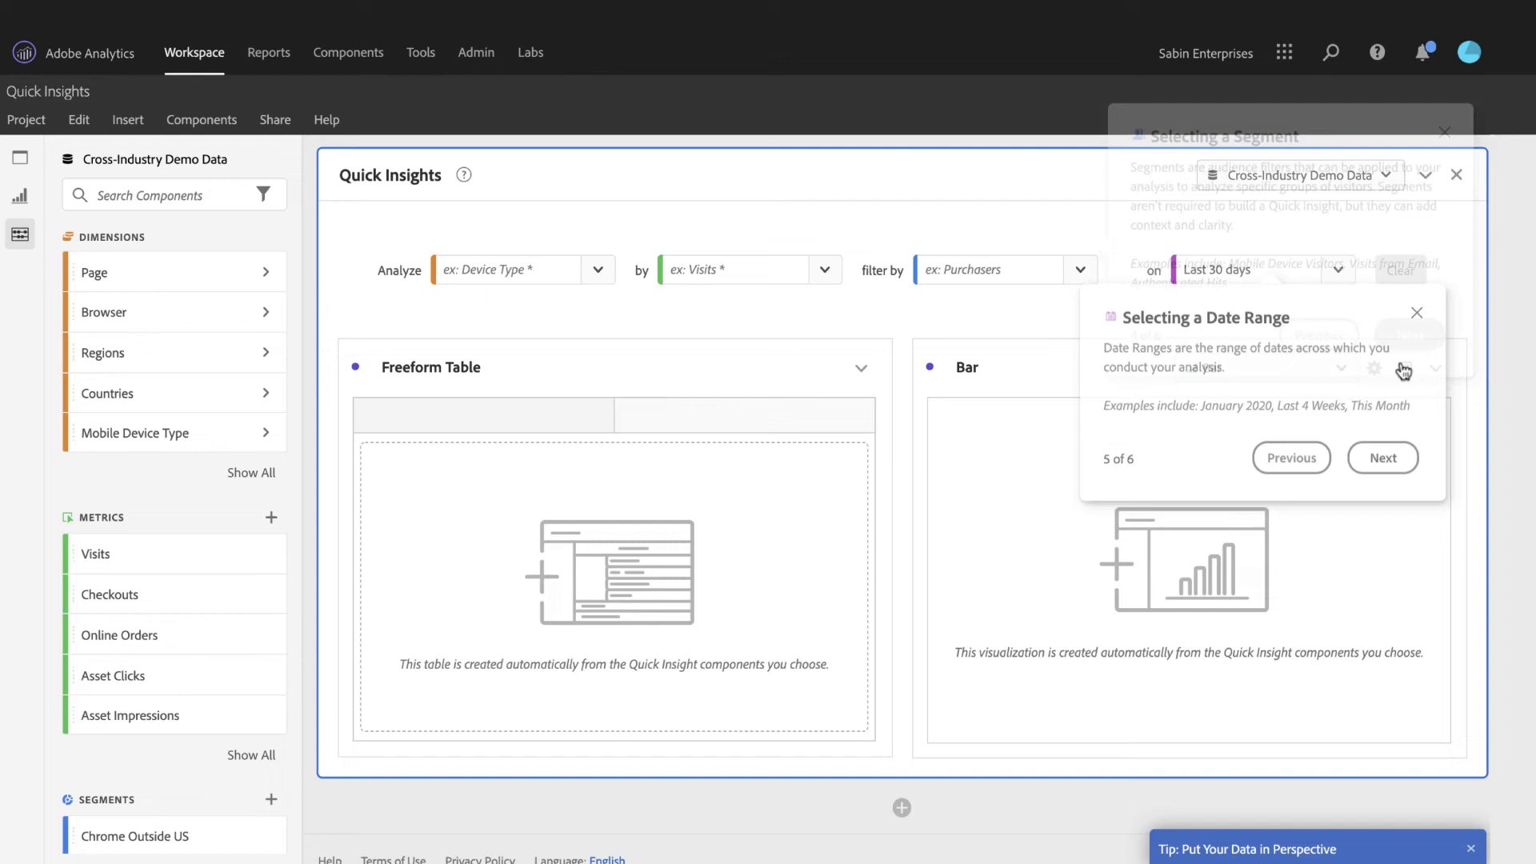
click(1378, 469)
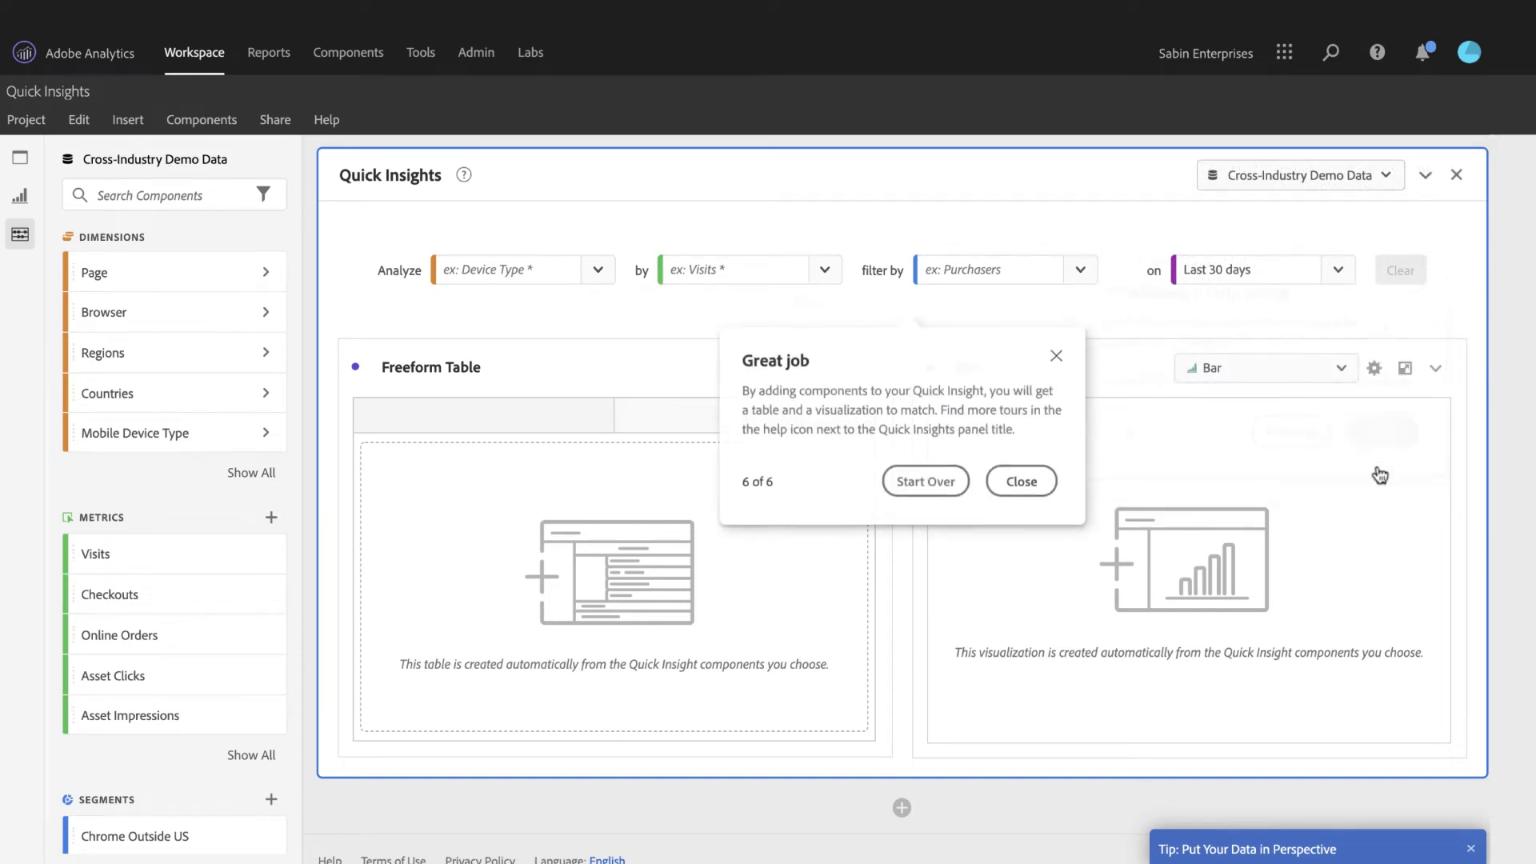
- Dismiss the finished tour and drag the Page dimension into the Analyze field
click(1023, 481)
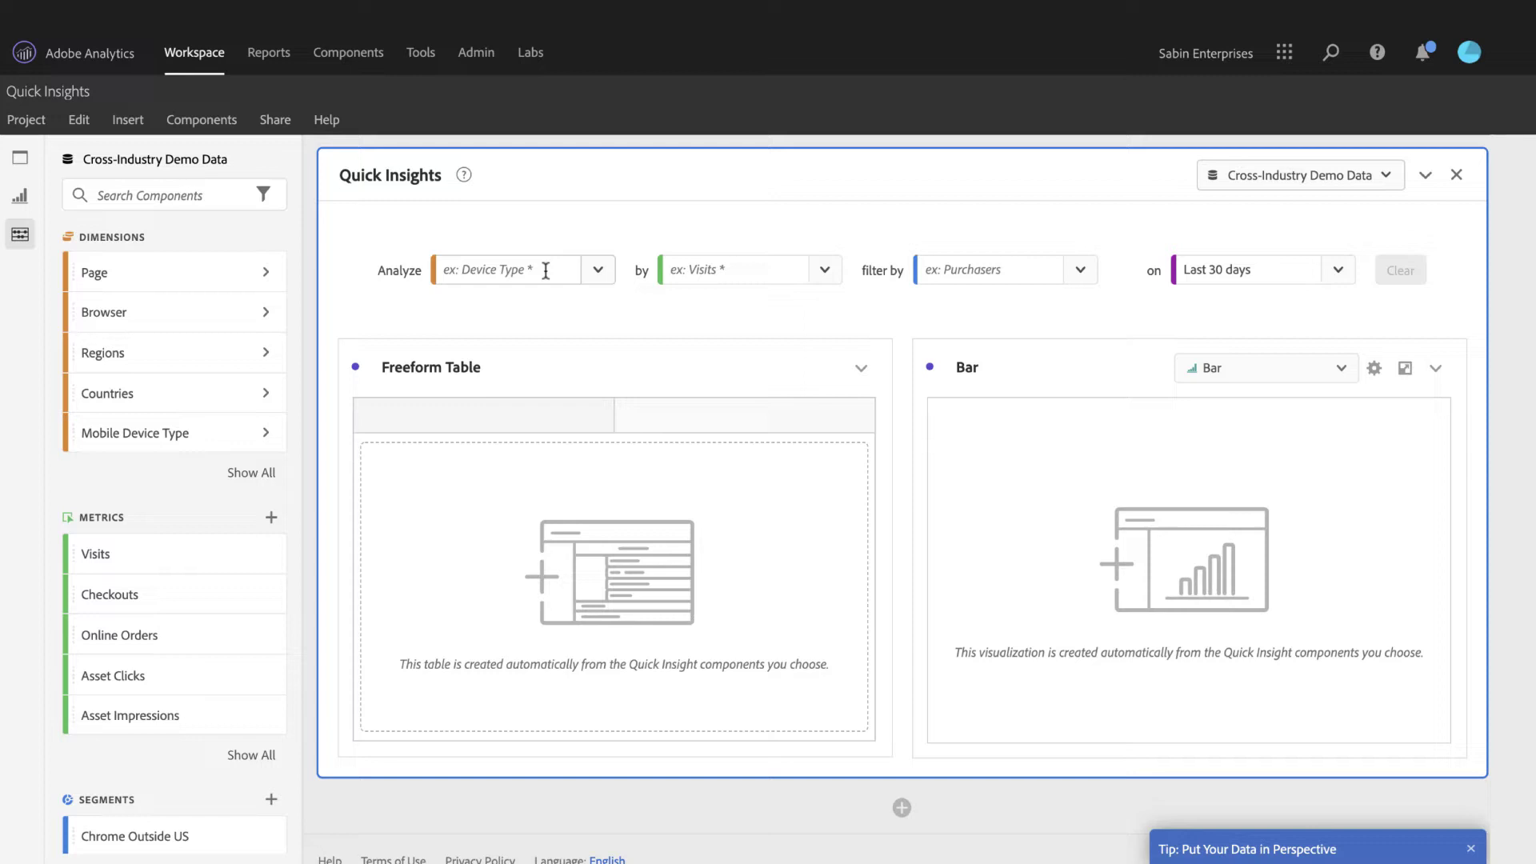
click(597, 271)
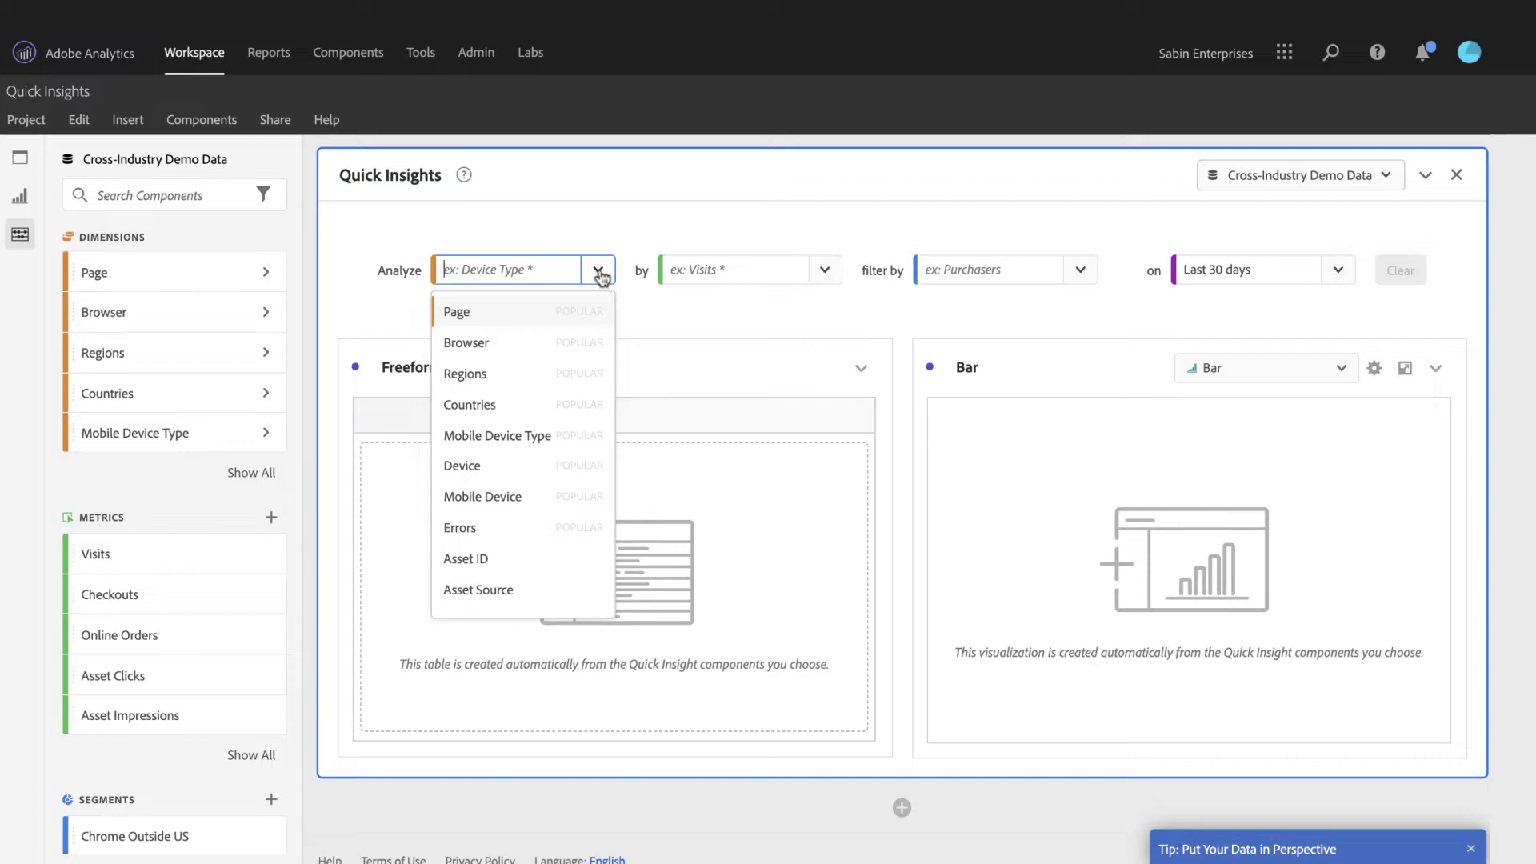
click(534, 266)
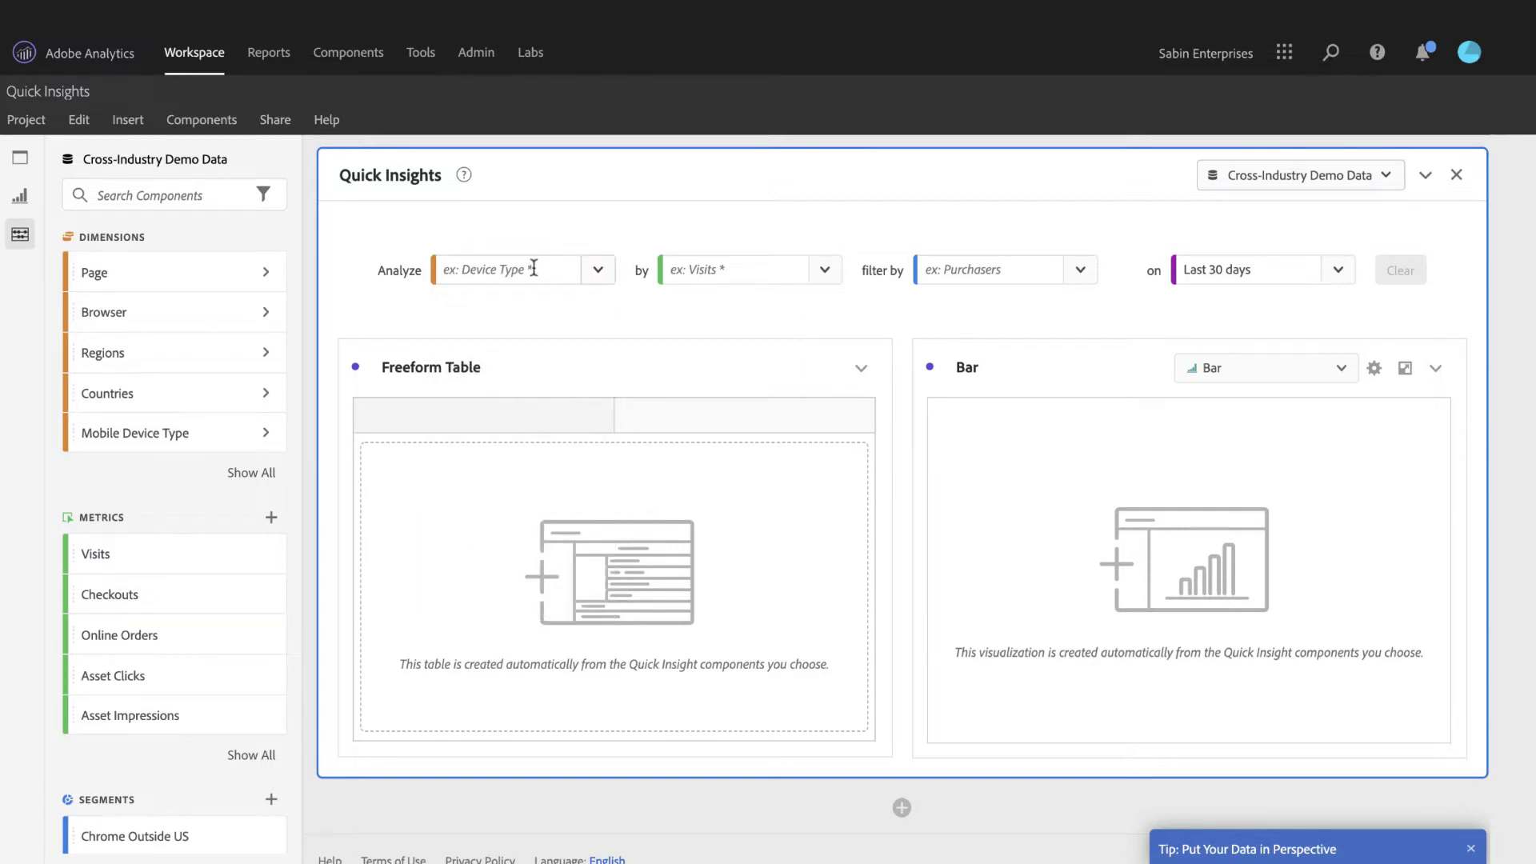
text(brow)
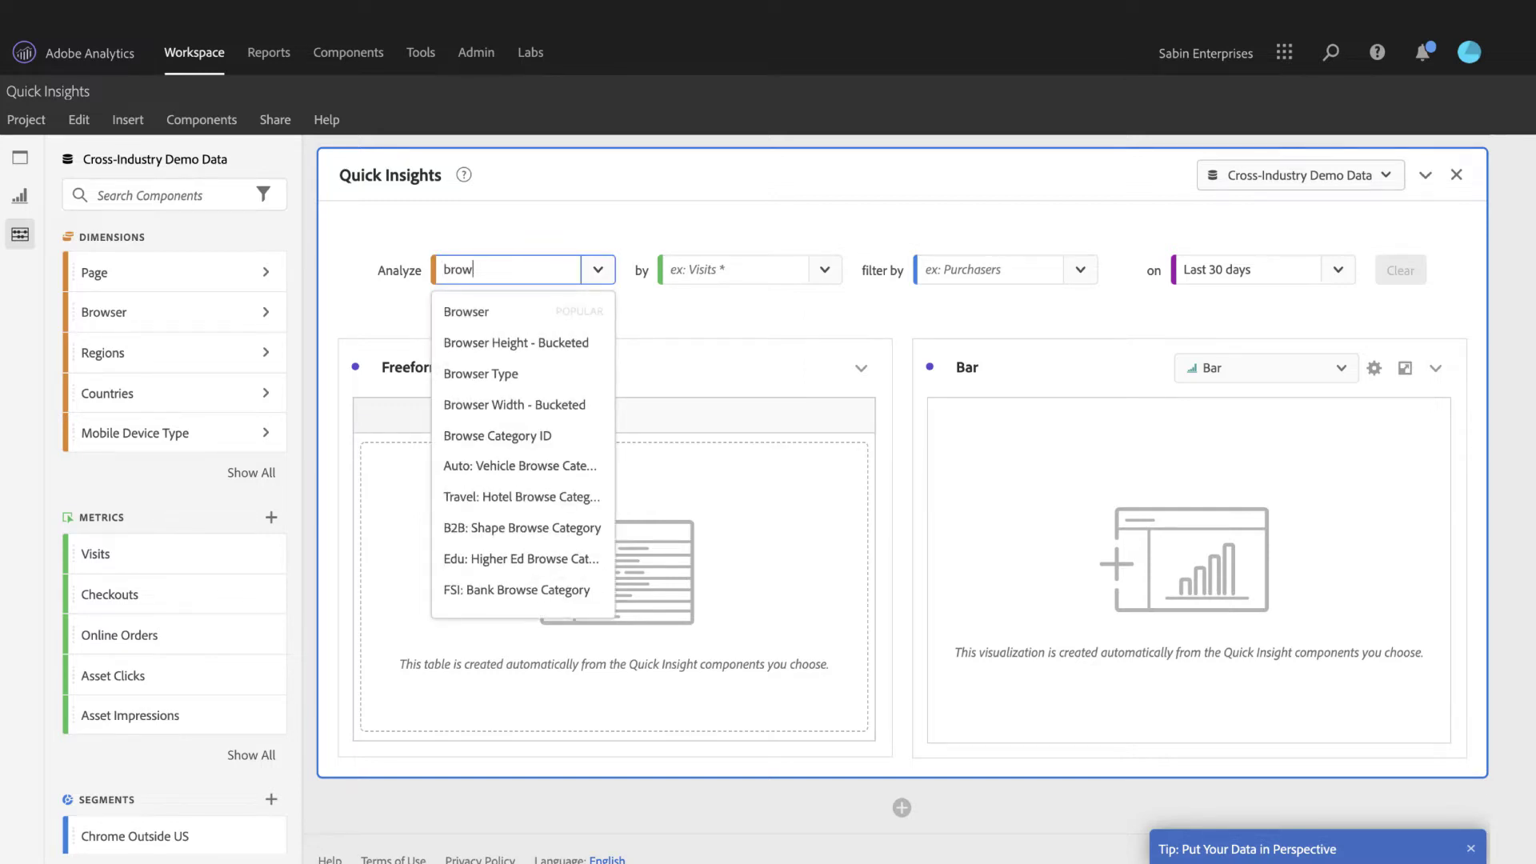
key(BackSpace)
key(BackSpace)
key(BackSpace)
key(BackSpace)
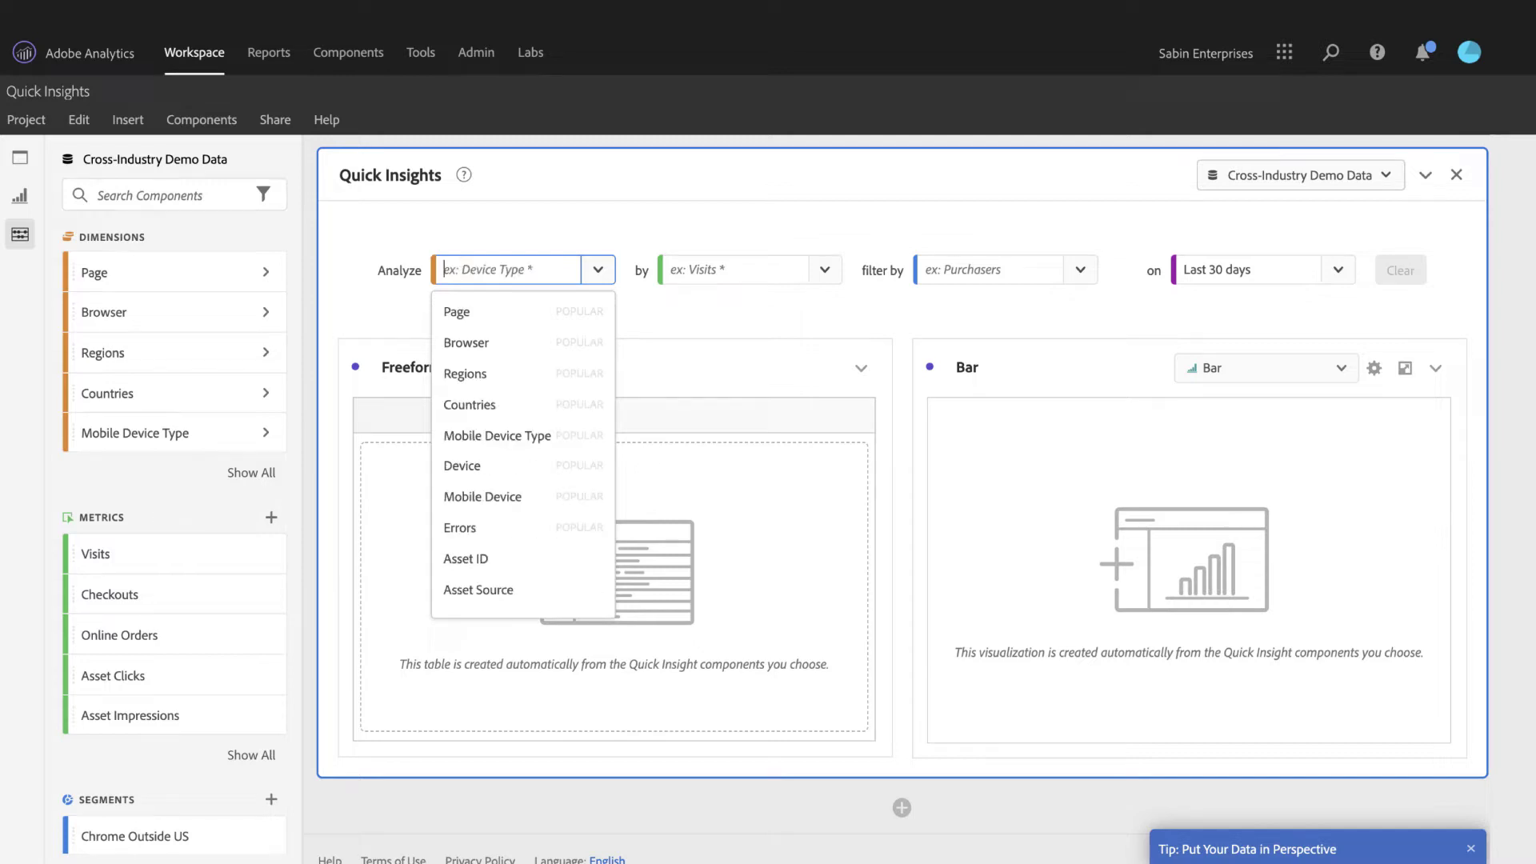
drag(153, 278, 498, 271)
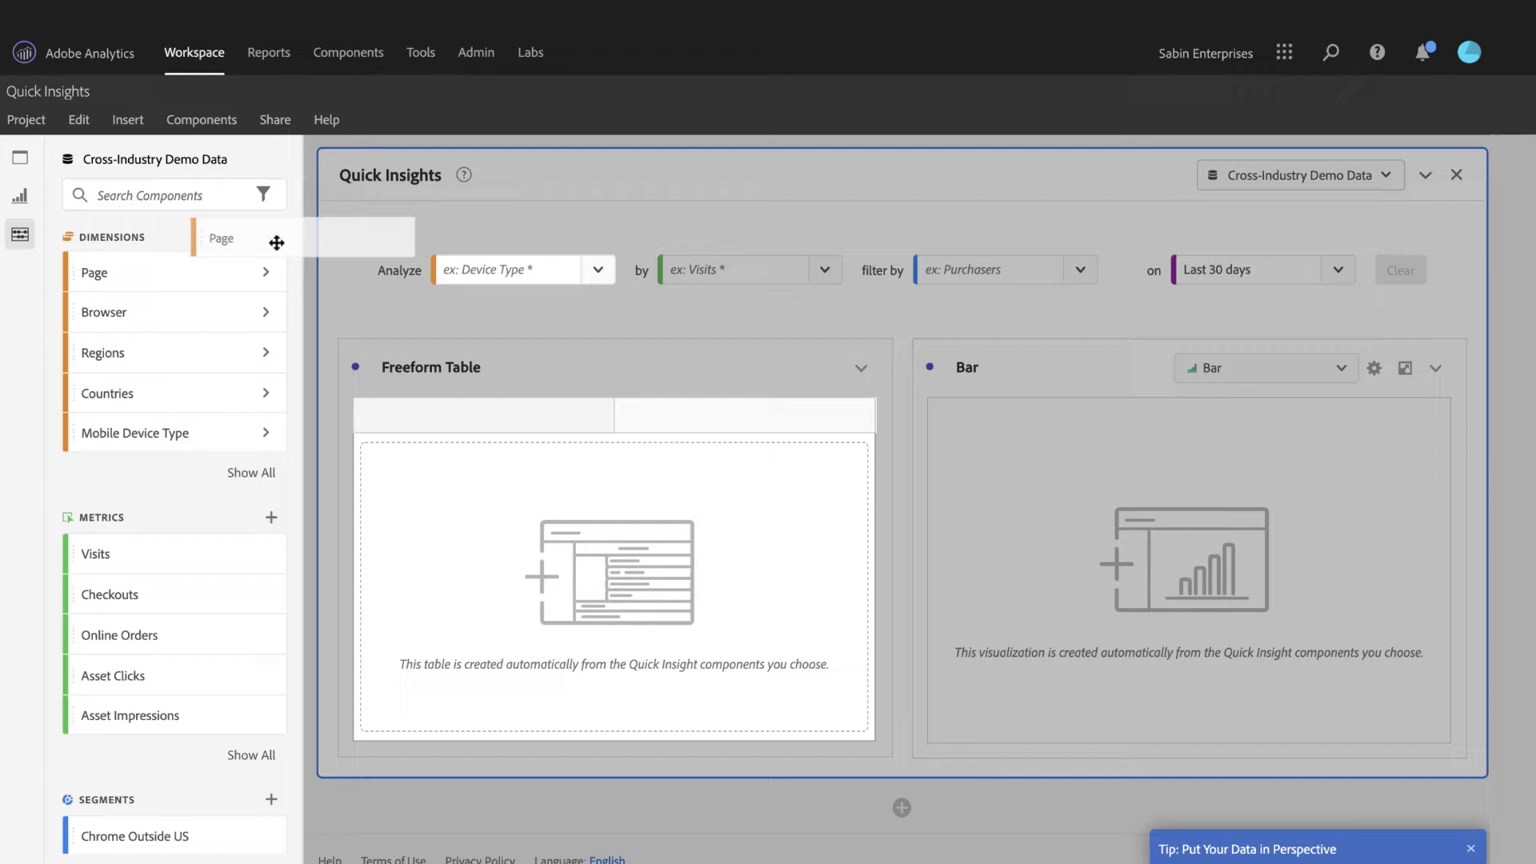
drag(497, 271, 470, 260)
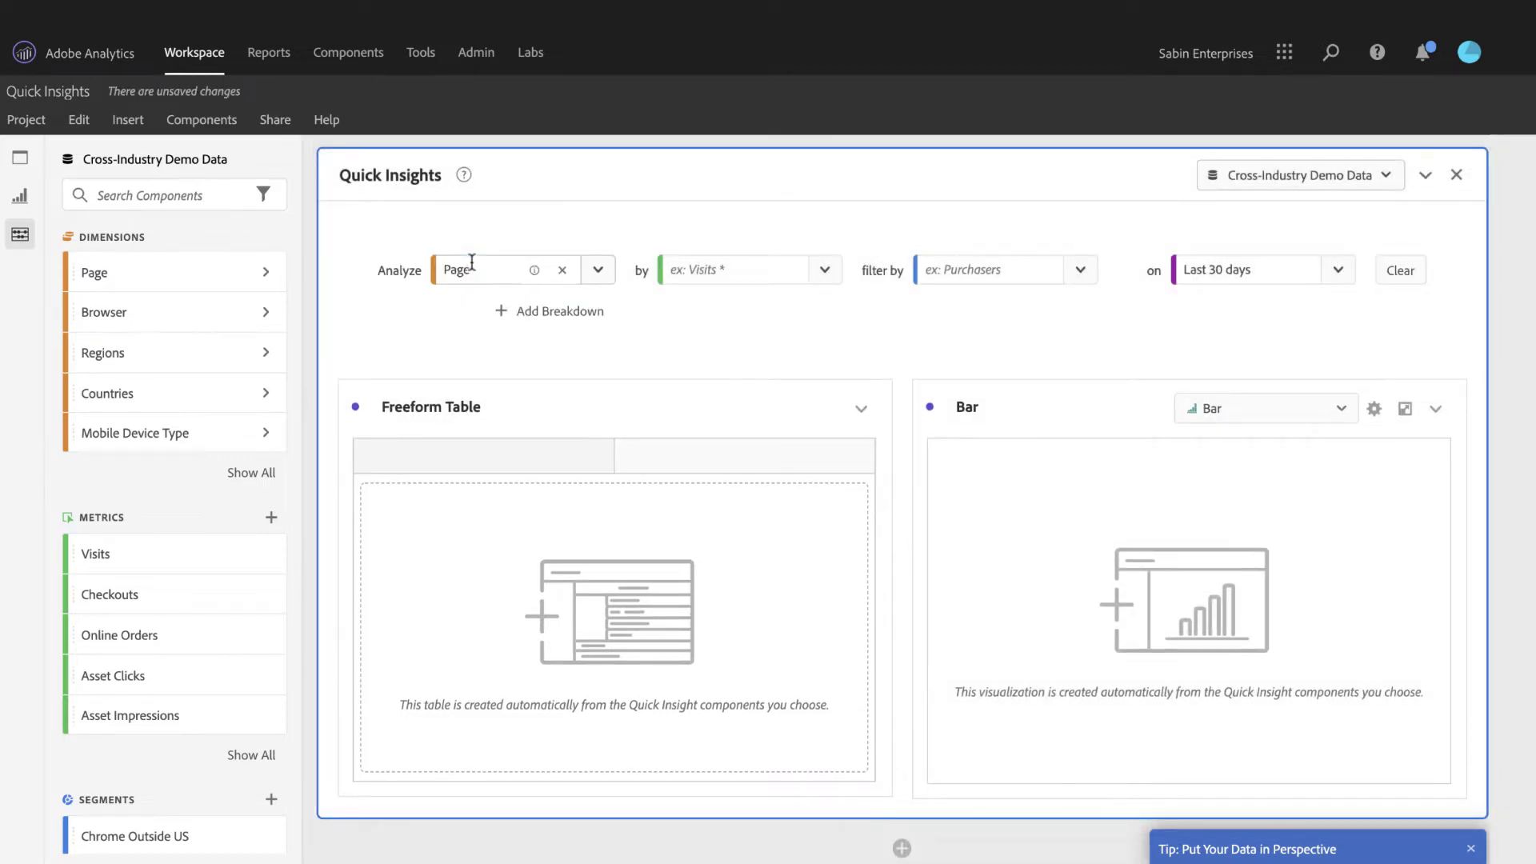
- Choose Visits as the 'by' metric for Page
click(825, 273)
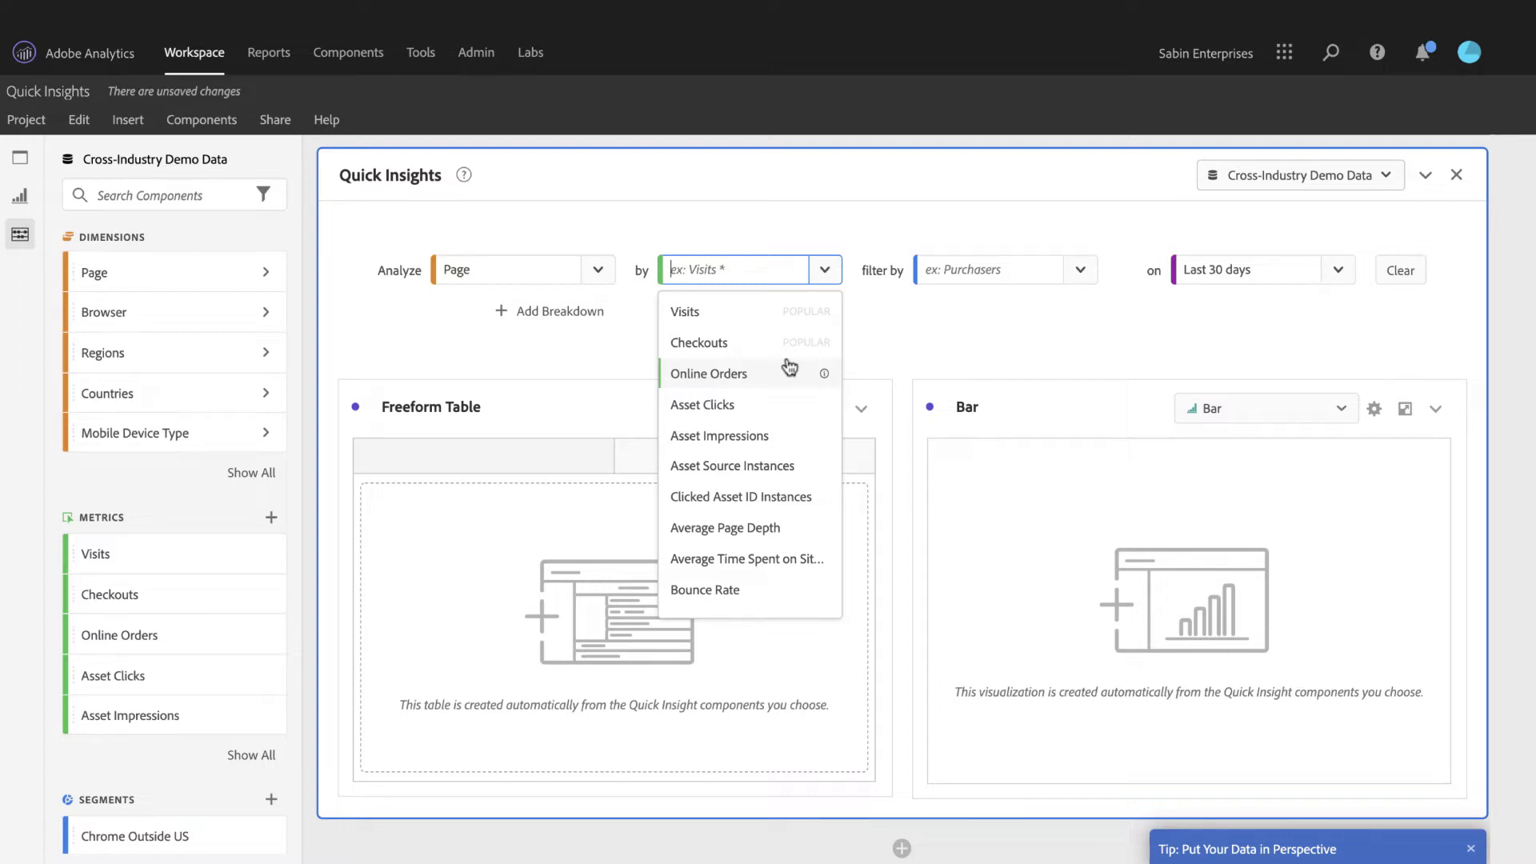
click(745, 317)
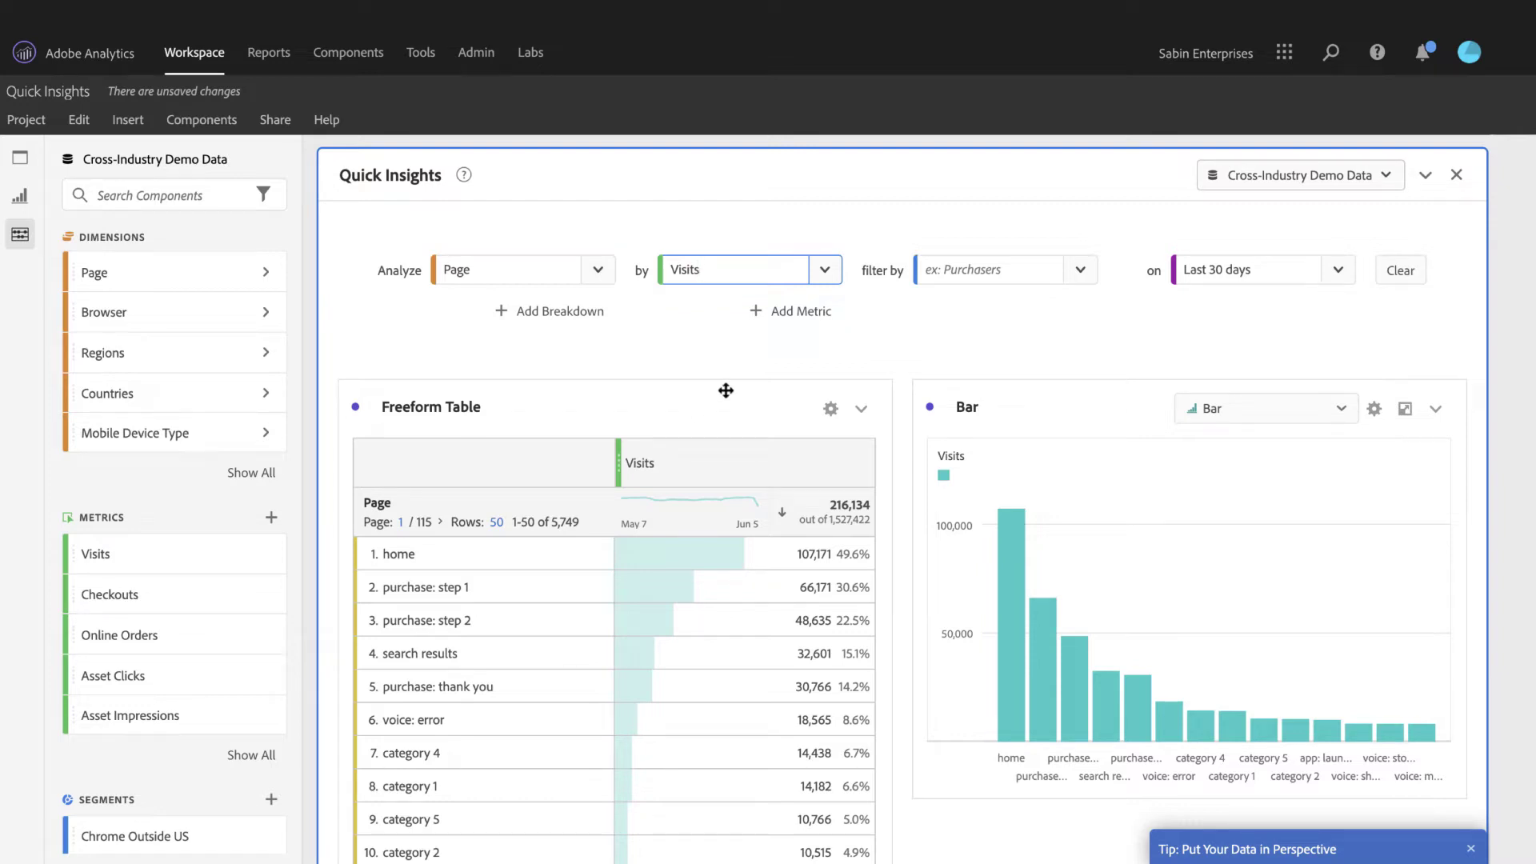
- Filter the insight to the Mobile segment and leave the date range unchanged
click(1082, 272)
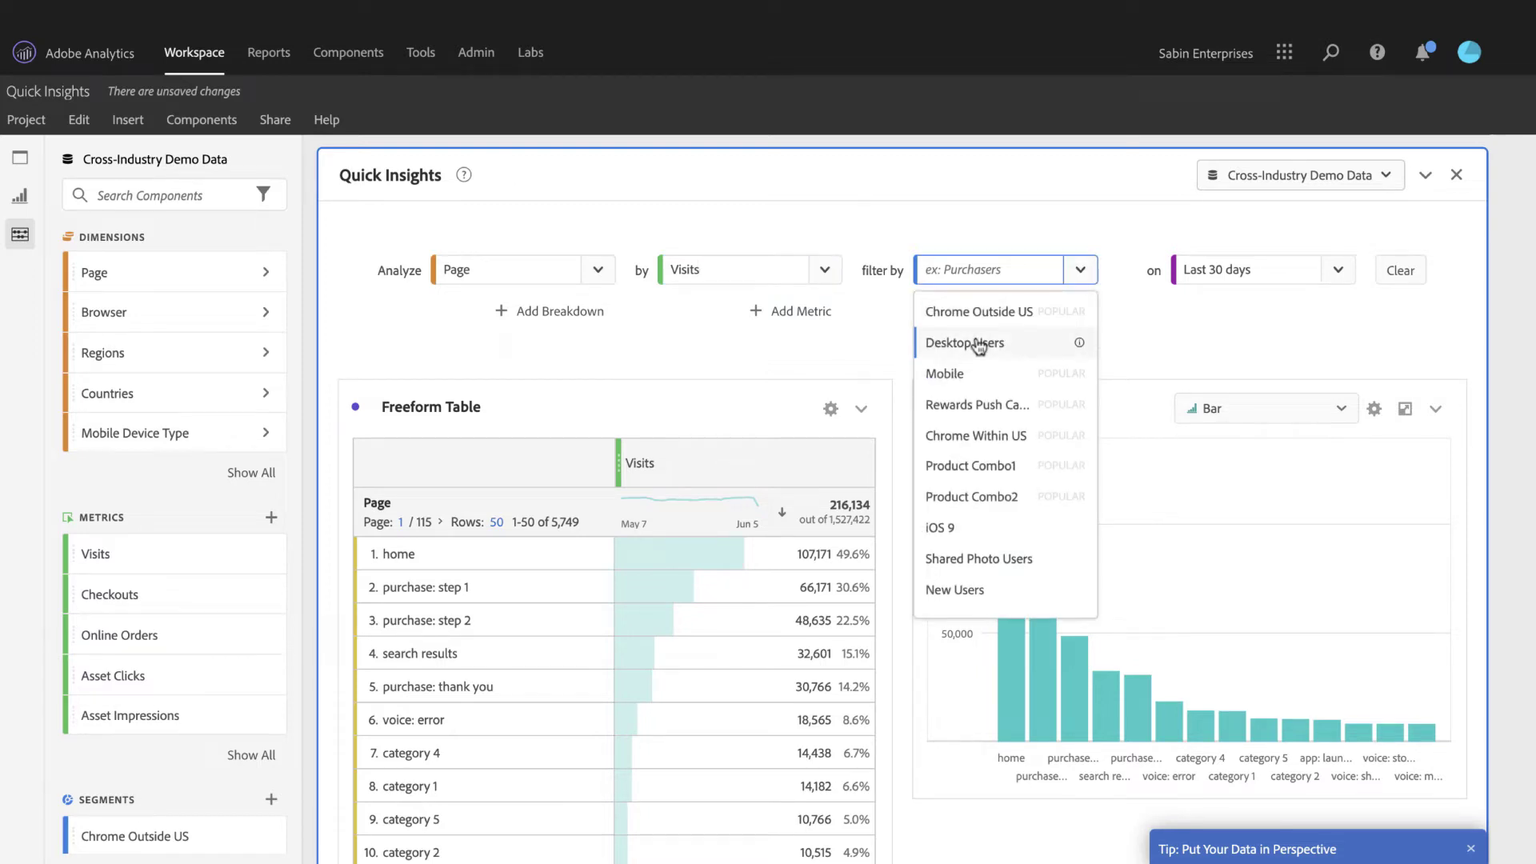
click(970, 375)
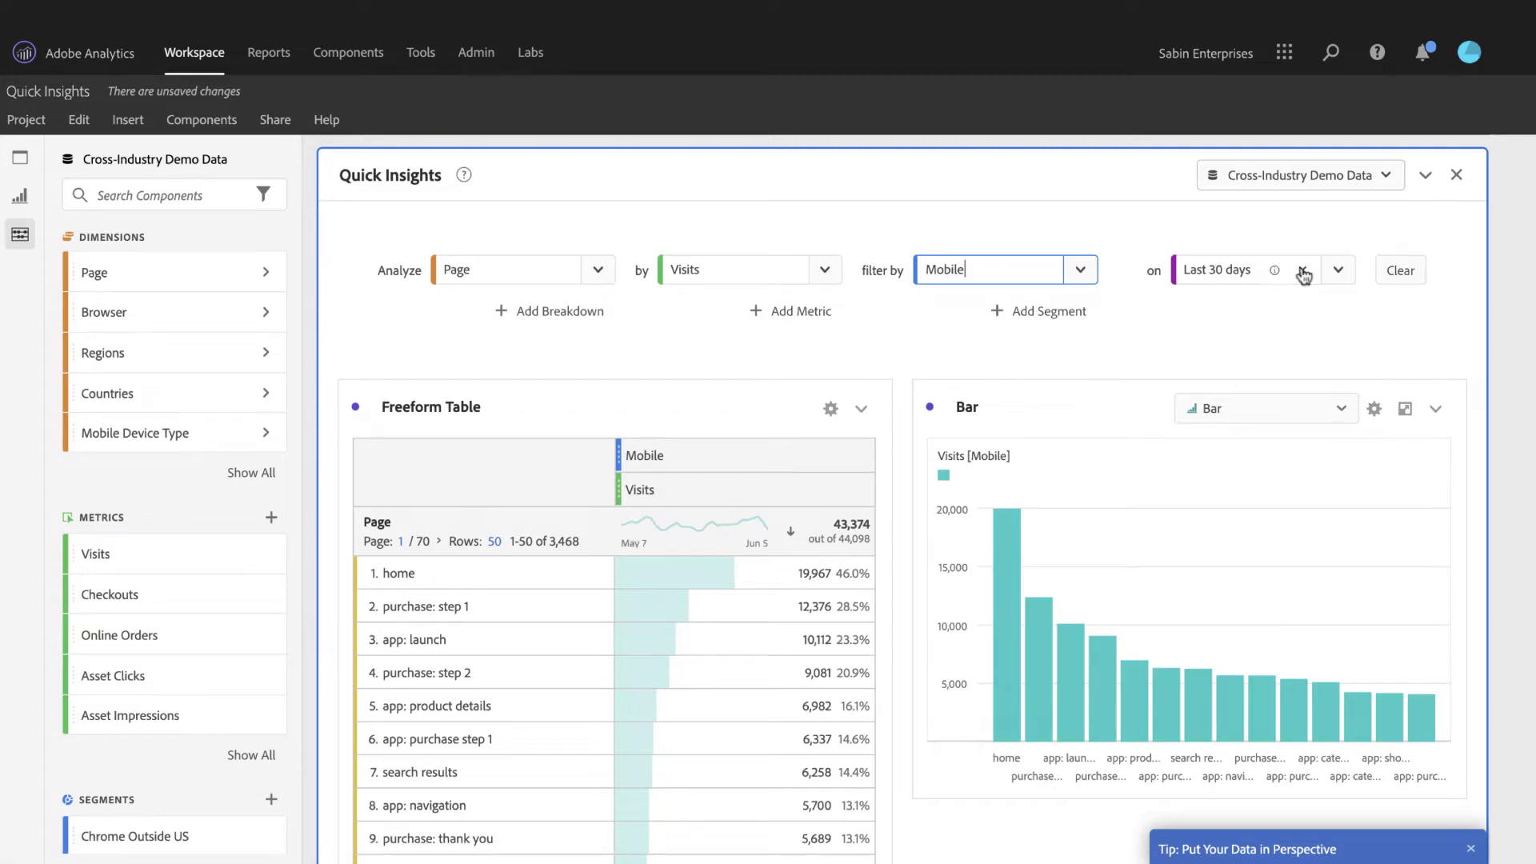
click(1339, 275)
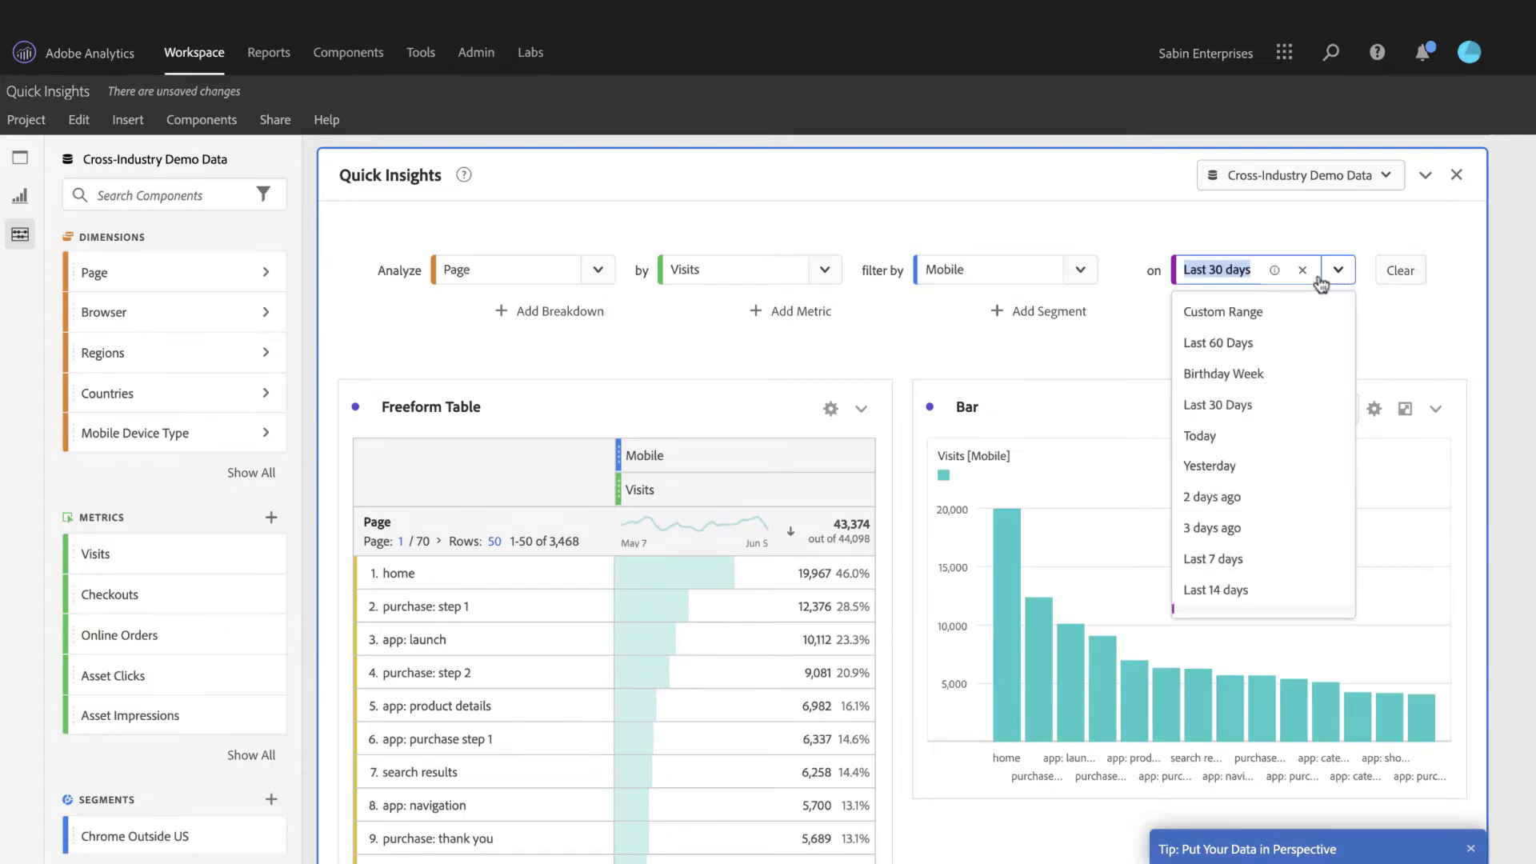
click(1268, 314)
click(924, 624)
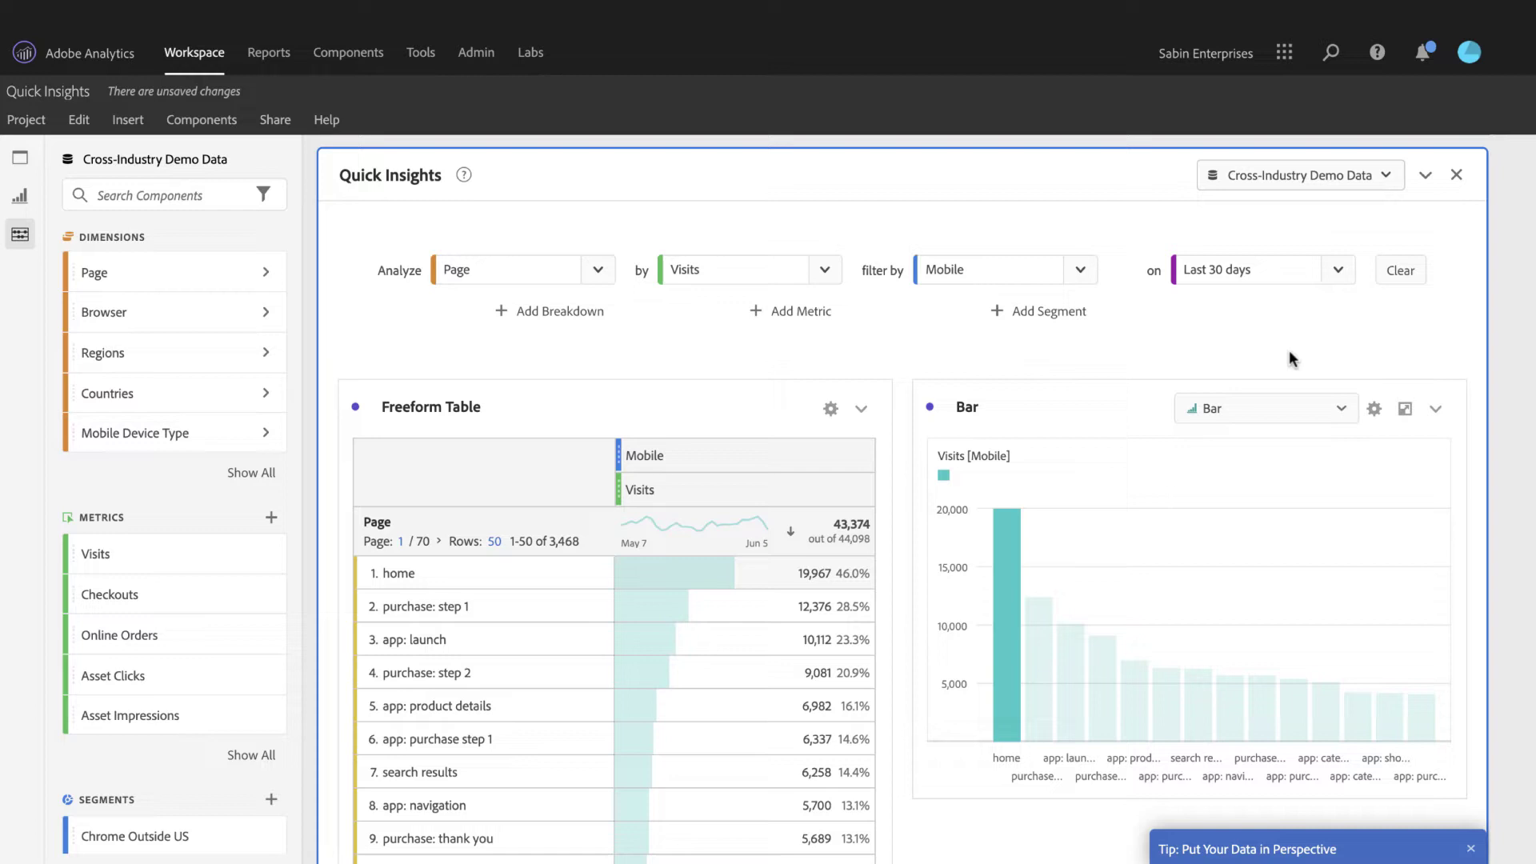
click(1339, 274)
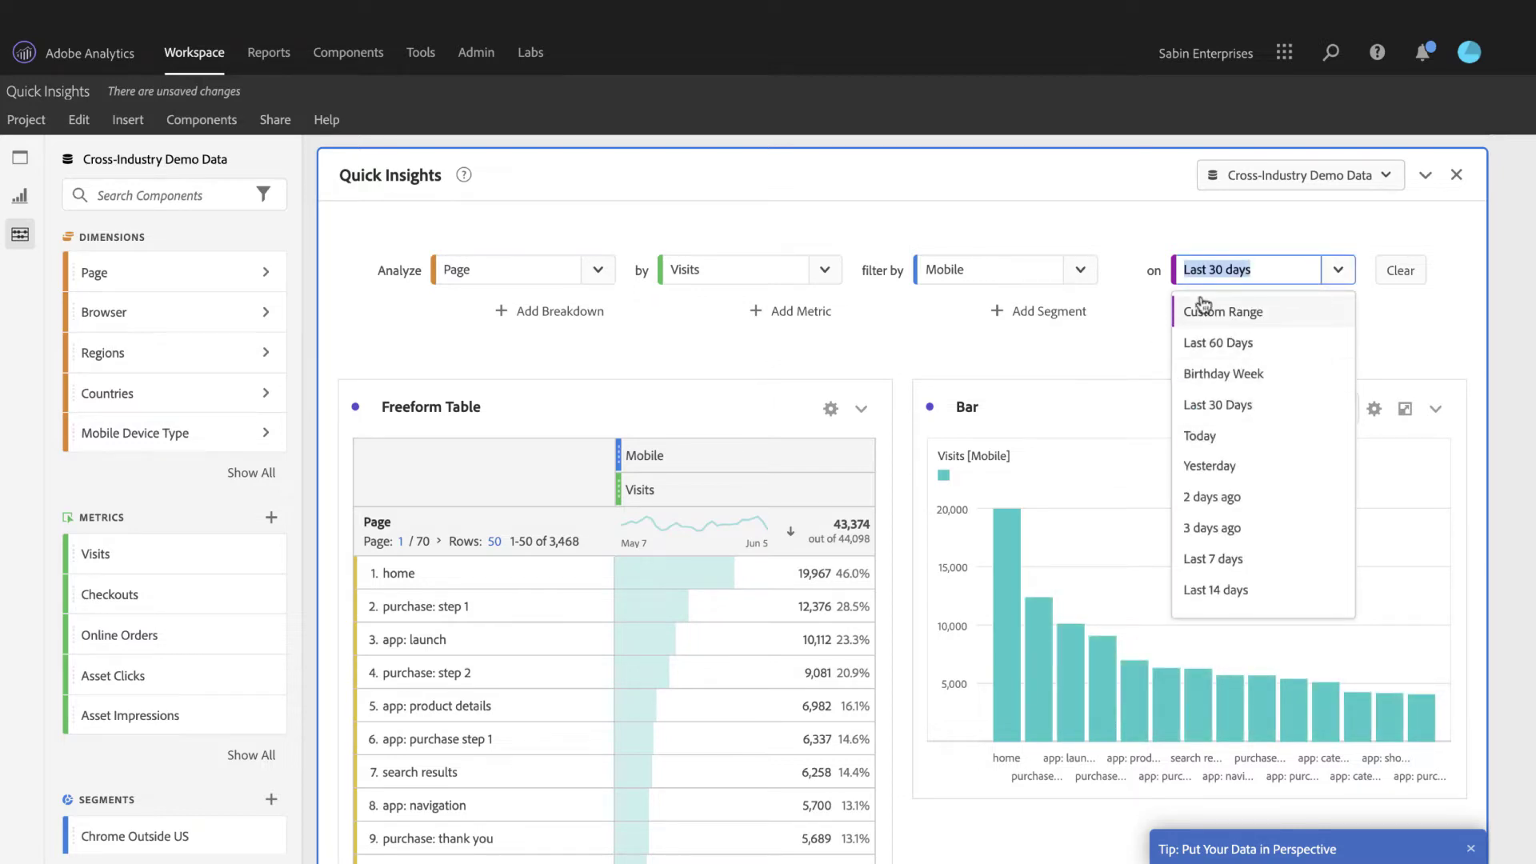
click(1135, 346)
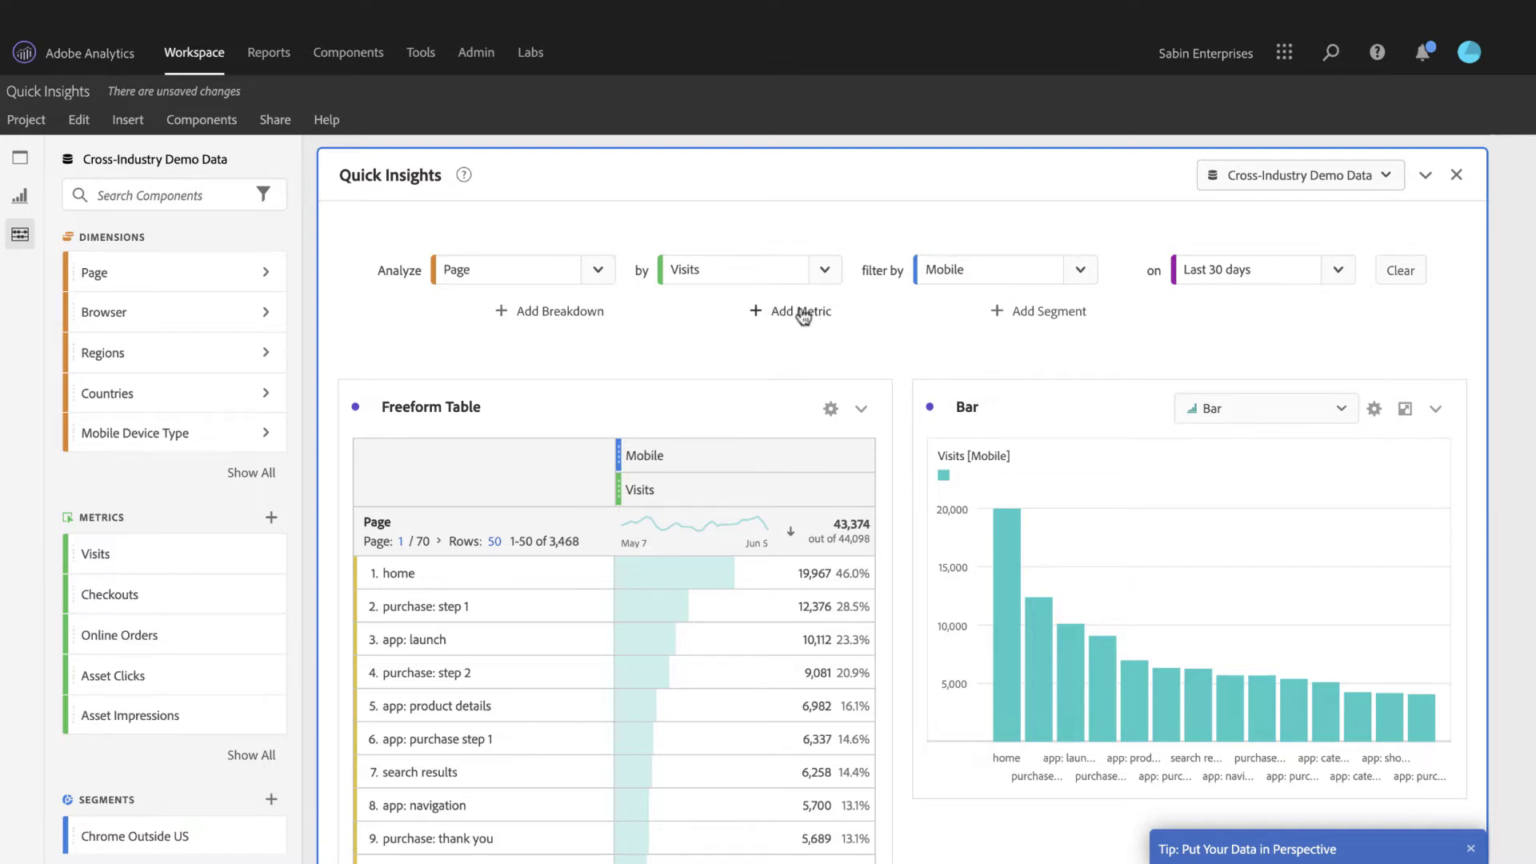
- Add Browser, then Countries, as nested breakdown dimensions under Page
click(560, 320)
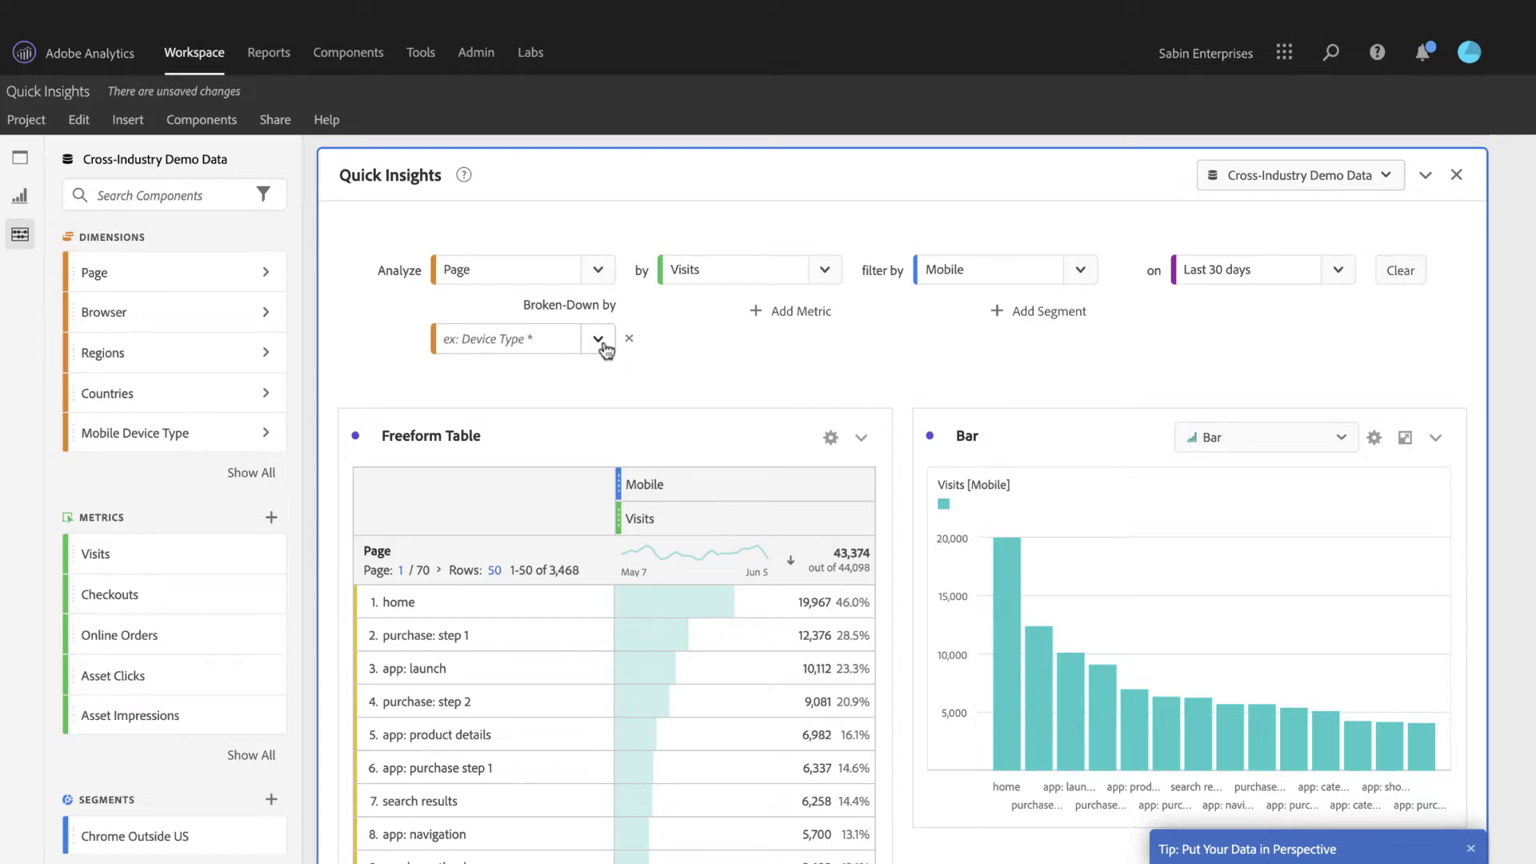
click(597, 339)
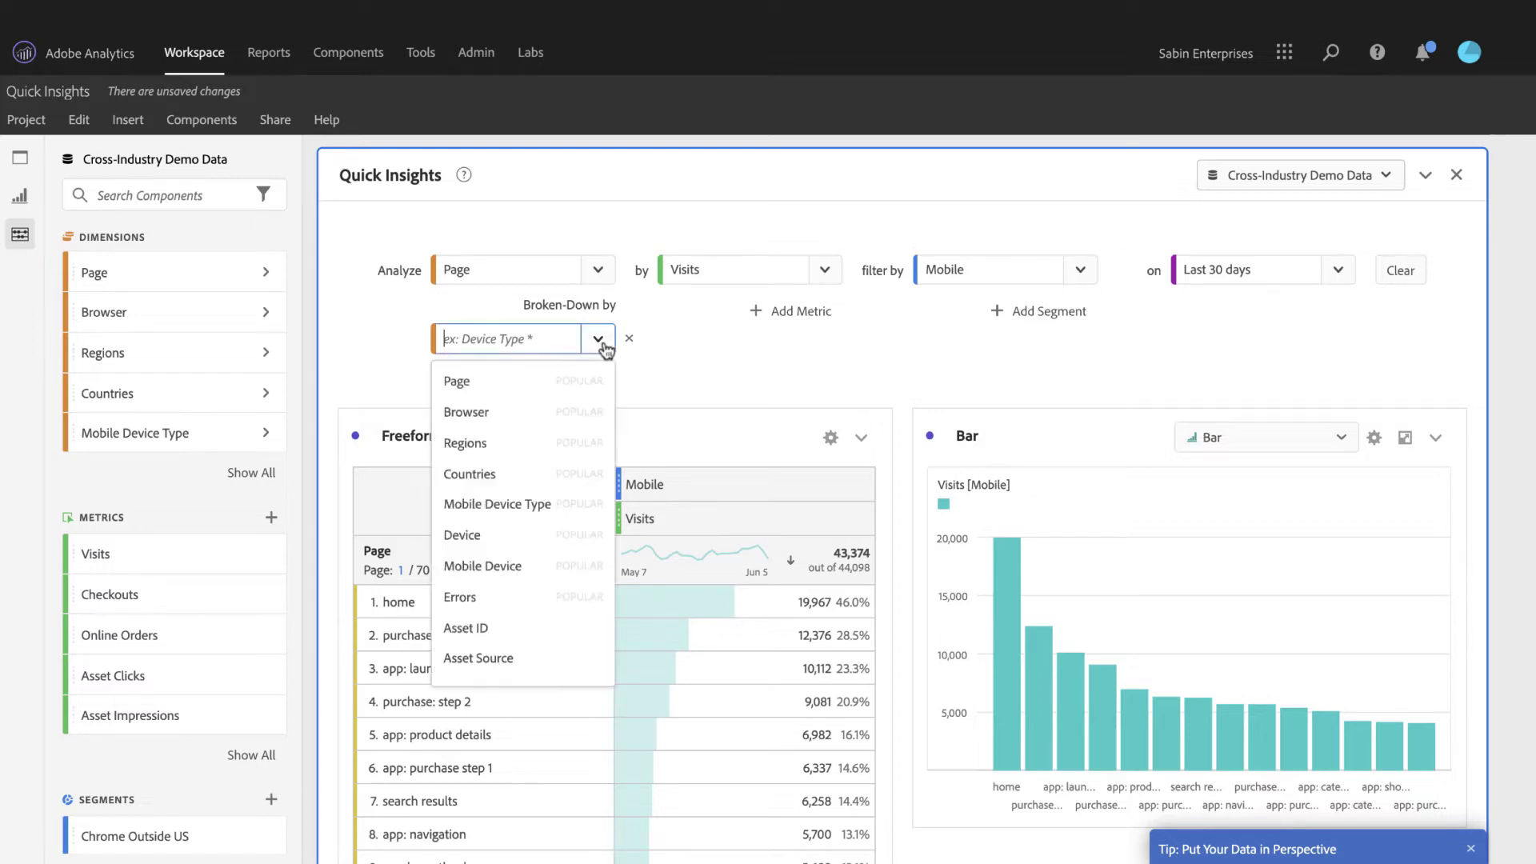
click(466, 411)
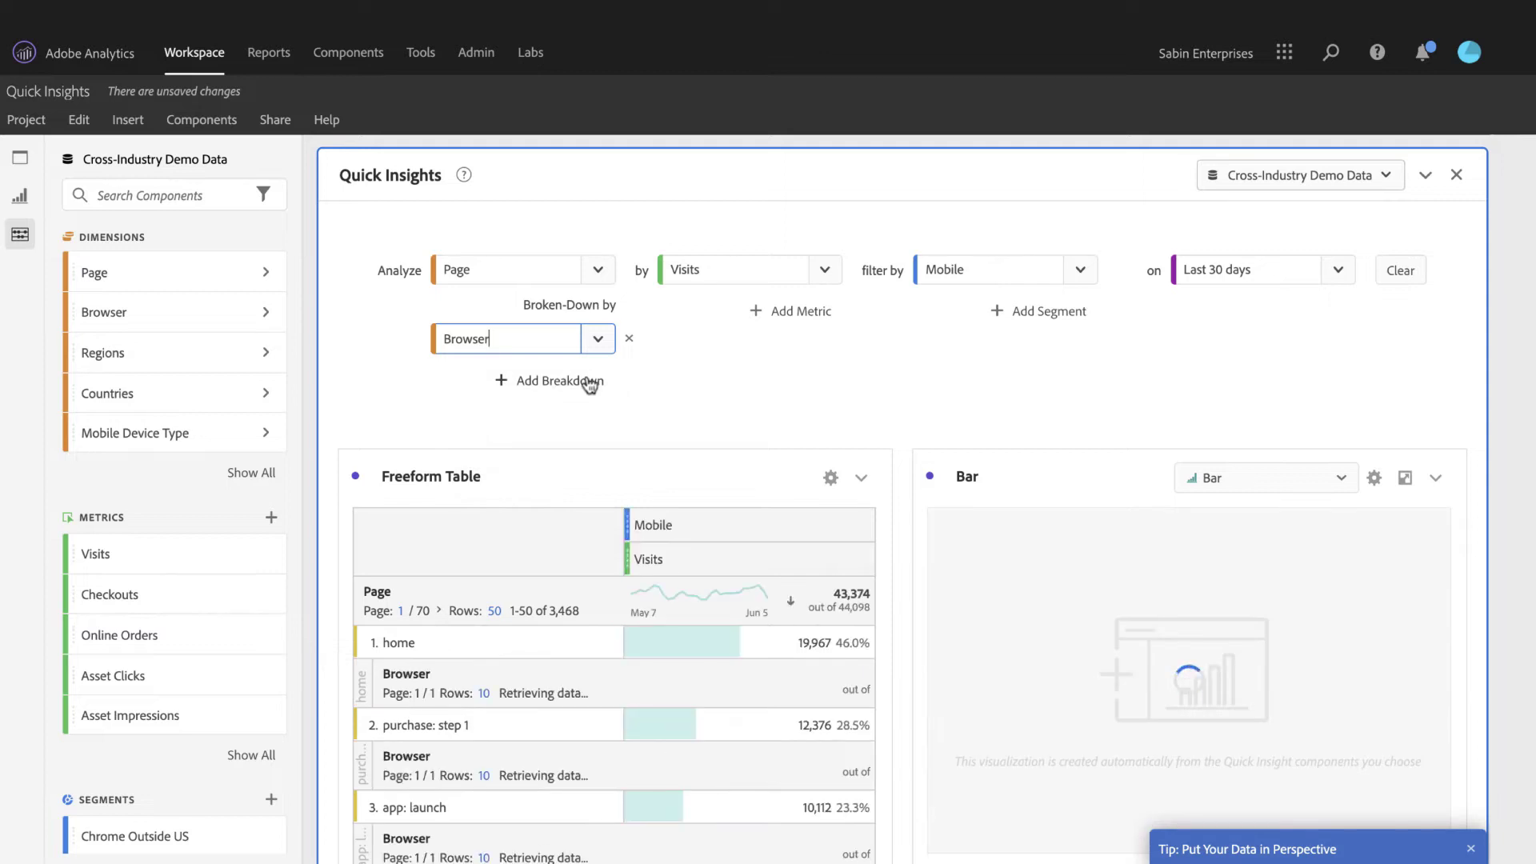
click(590, 382)
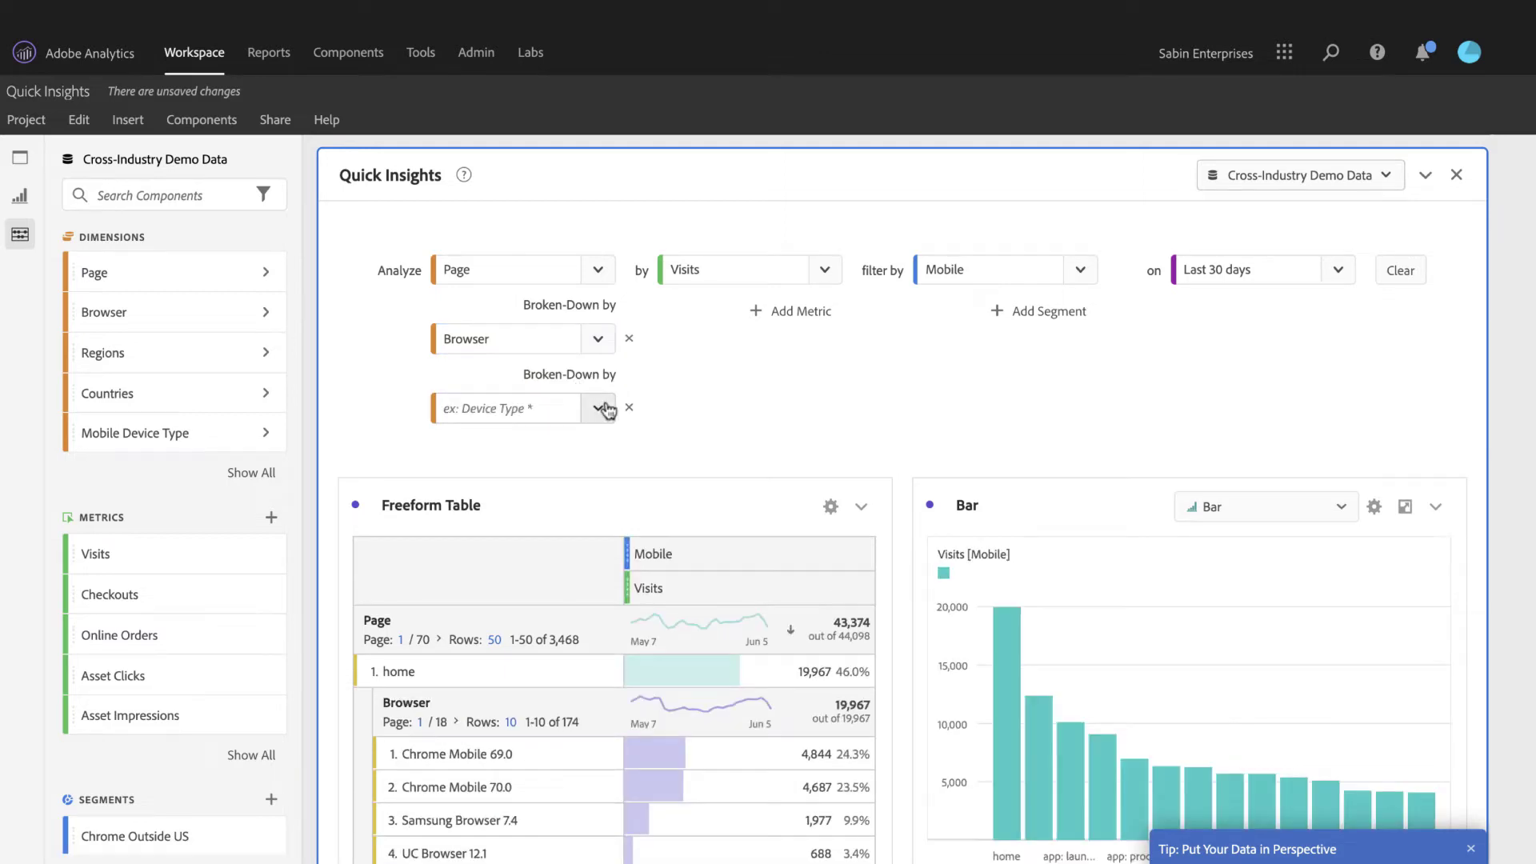
click(605, 410)
click(470, 541)
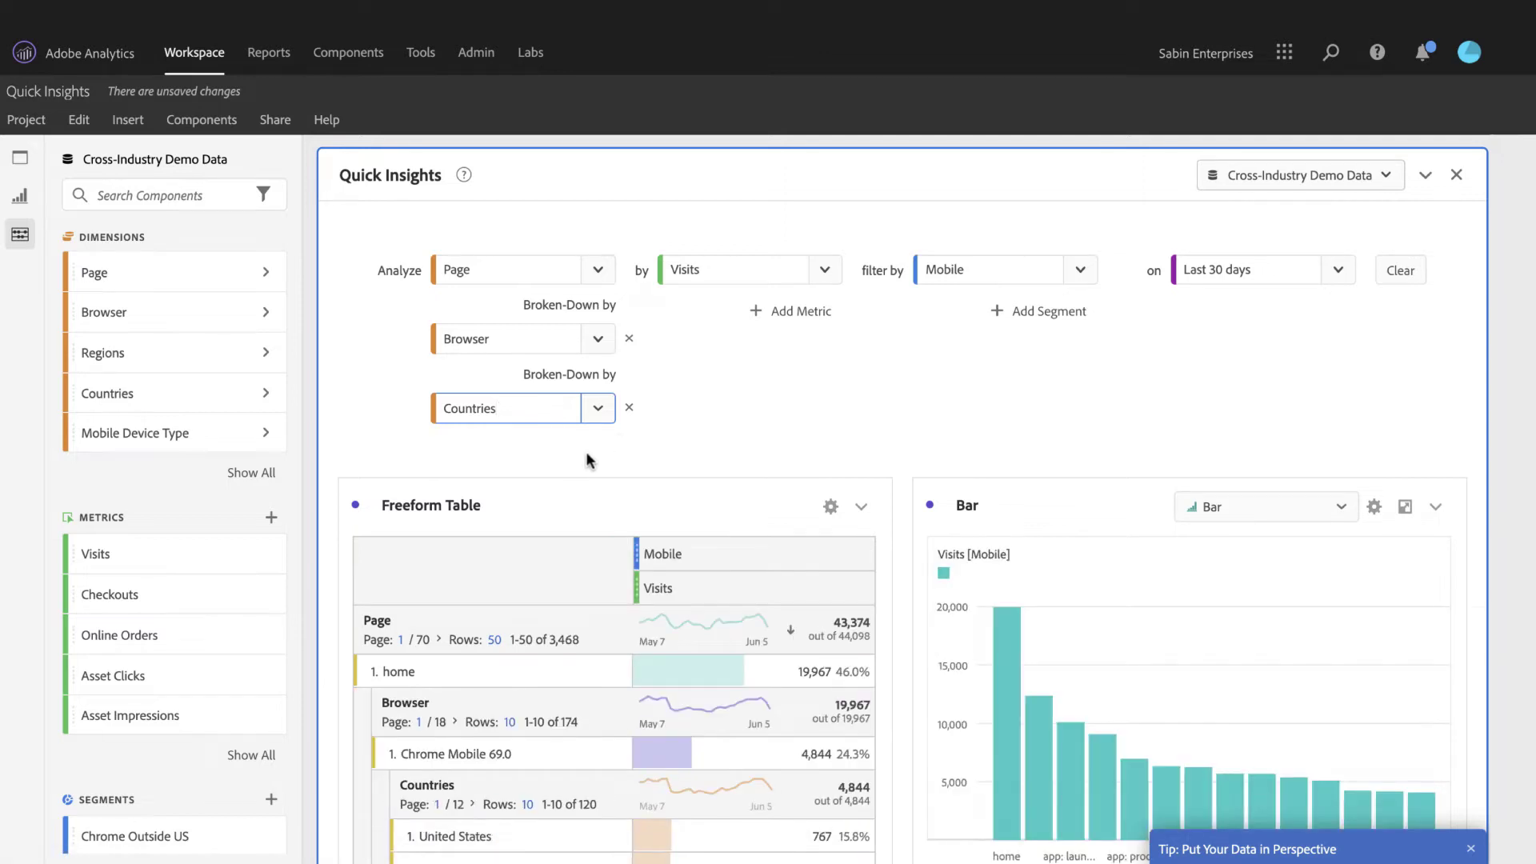
scroll(573, 464, down, 2)
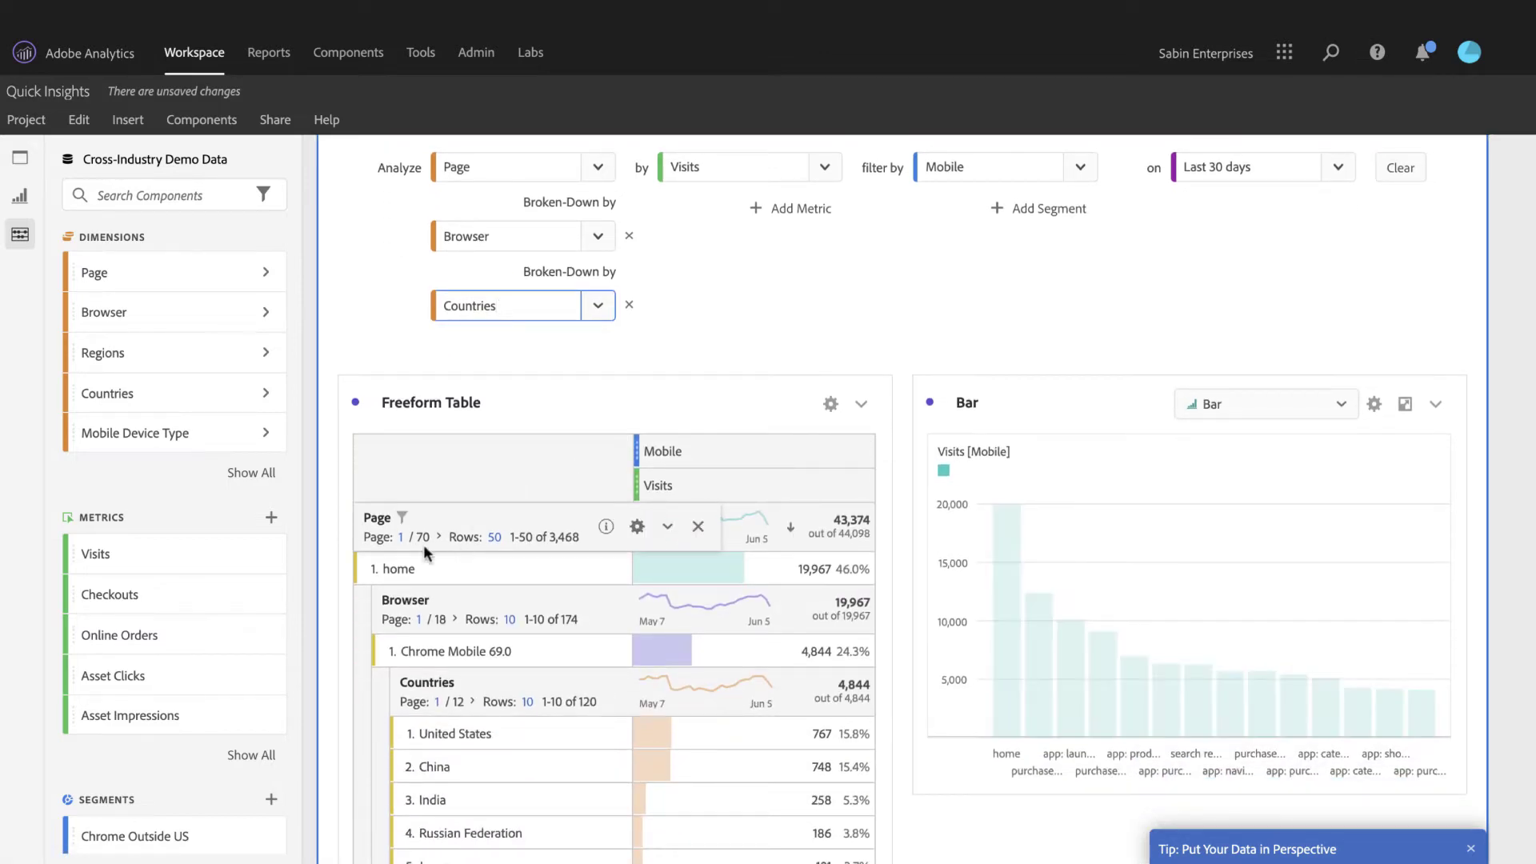
mouse_move(399, 671)
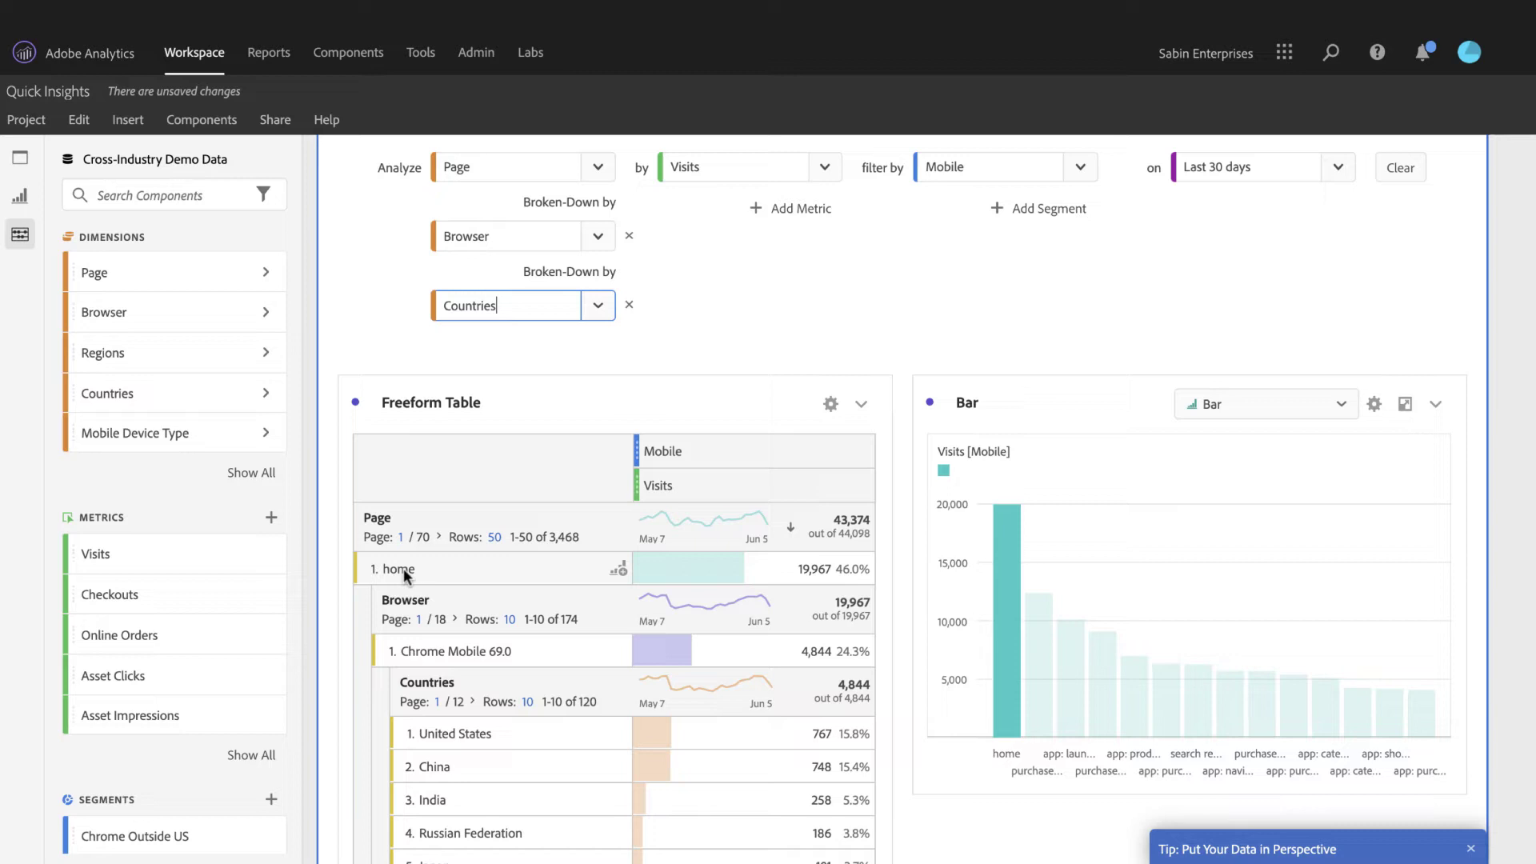
scroll(419, 650, down, 1)
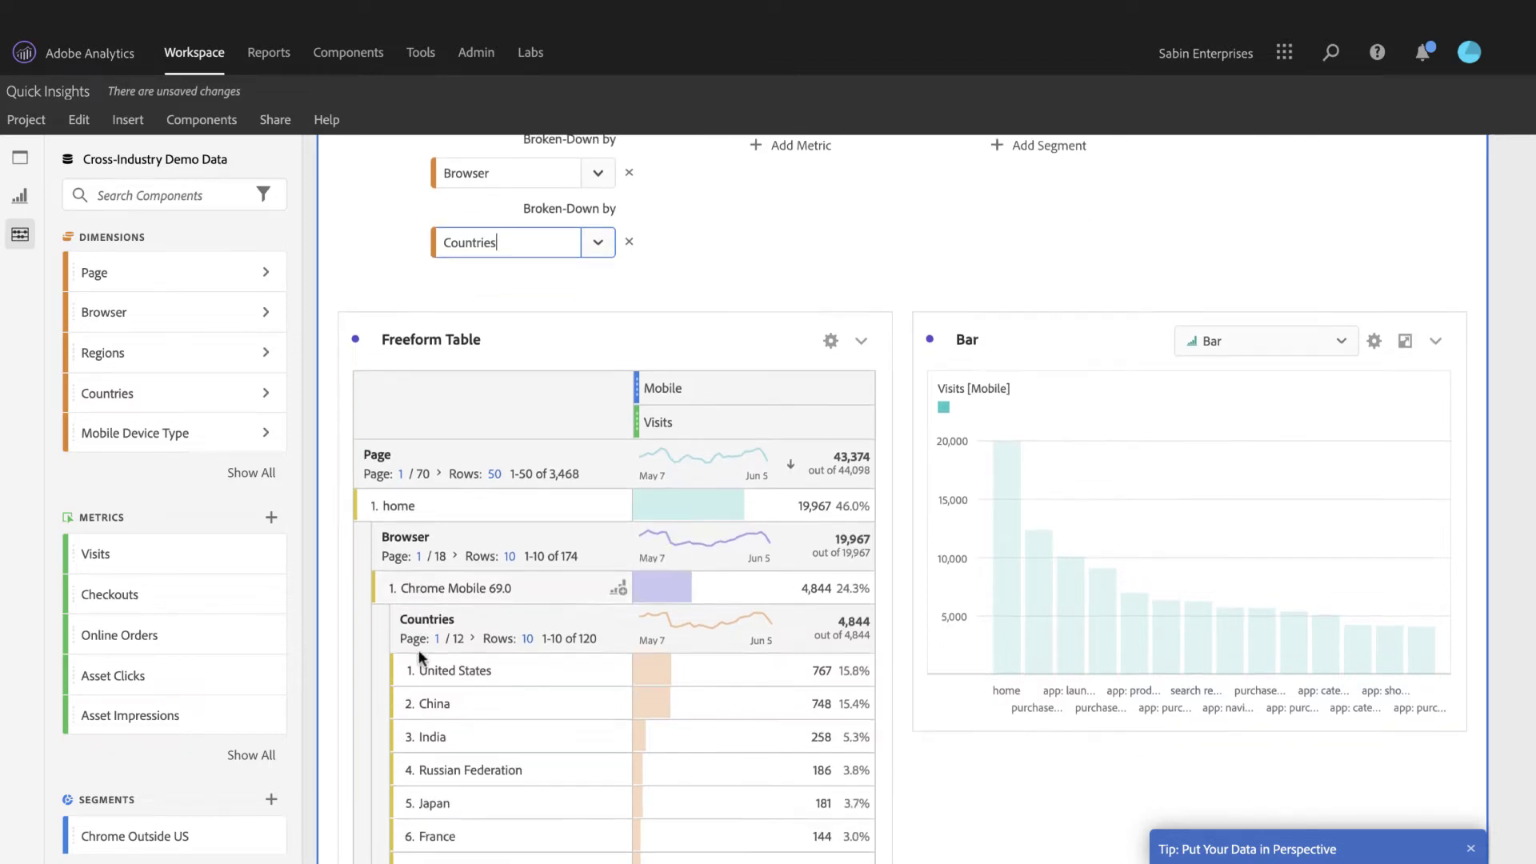
scroll(452, 695, down, 1)
scroll(457, 728, down, 2)
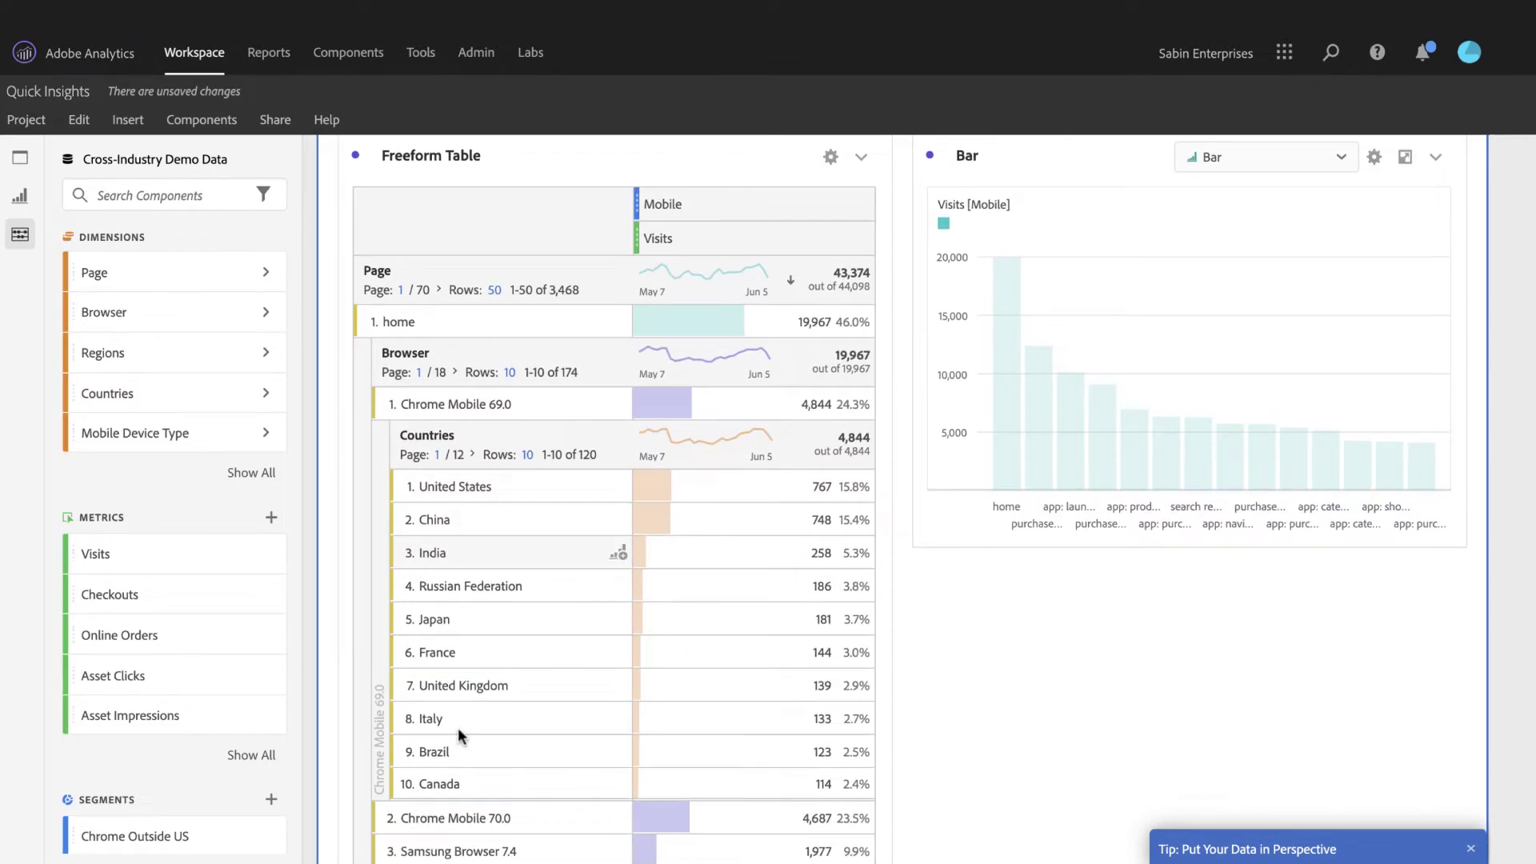
scroll(458, 728, up, 2)
scroll(458, 728, up, 1)
scroll(457, 727, down, 8)
scroll(458, 727, down, 7)
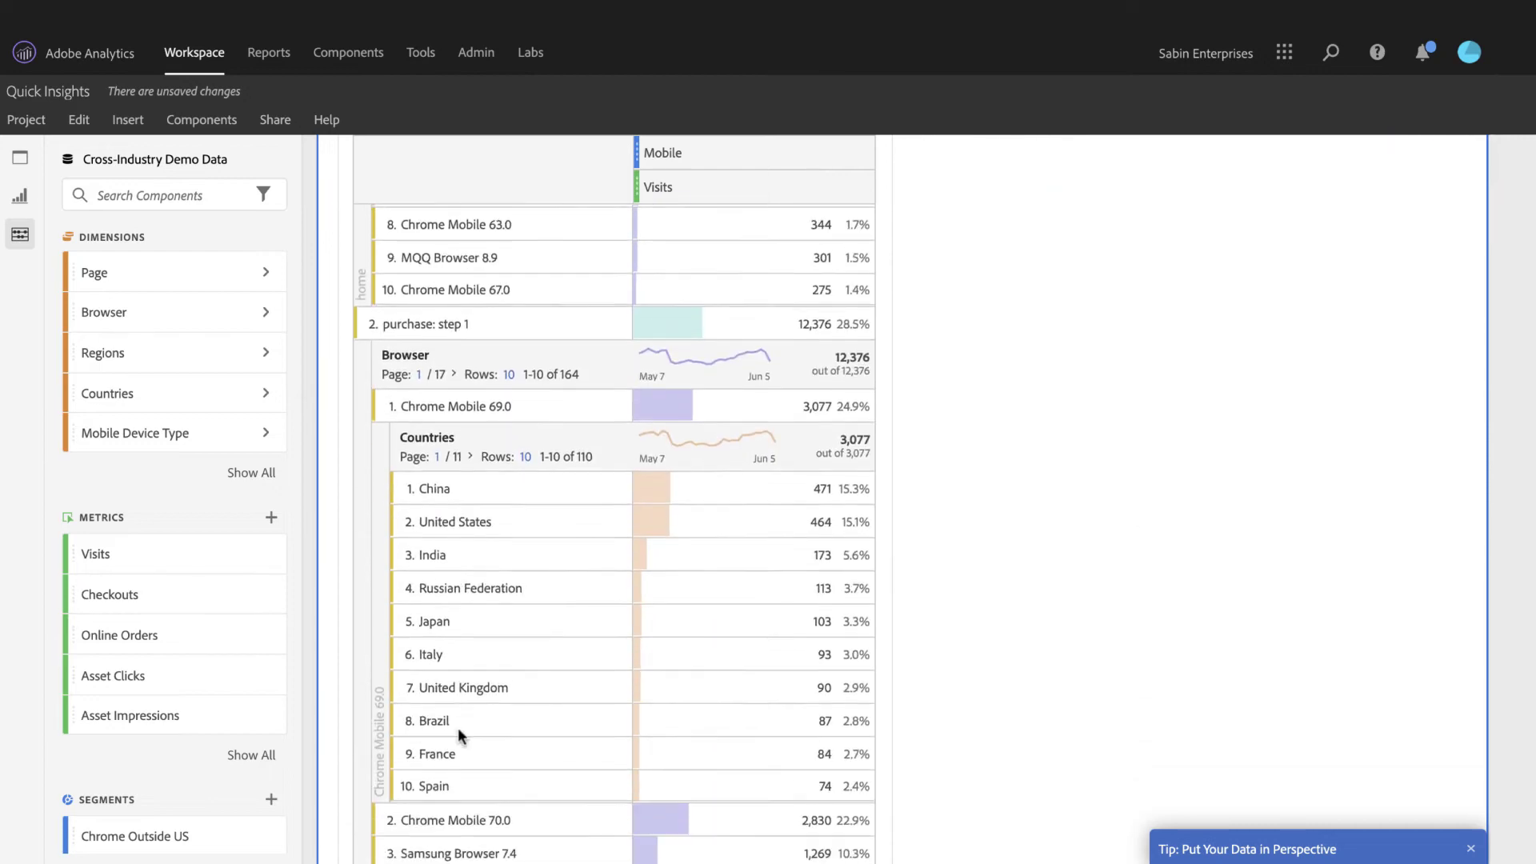
scroll(458, 729, down, 5)
scroll(458, 729, down, 2)
scroll(457, 729, up, 10)
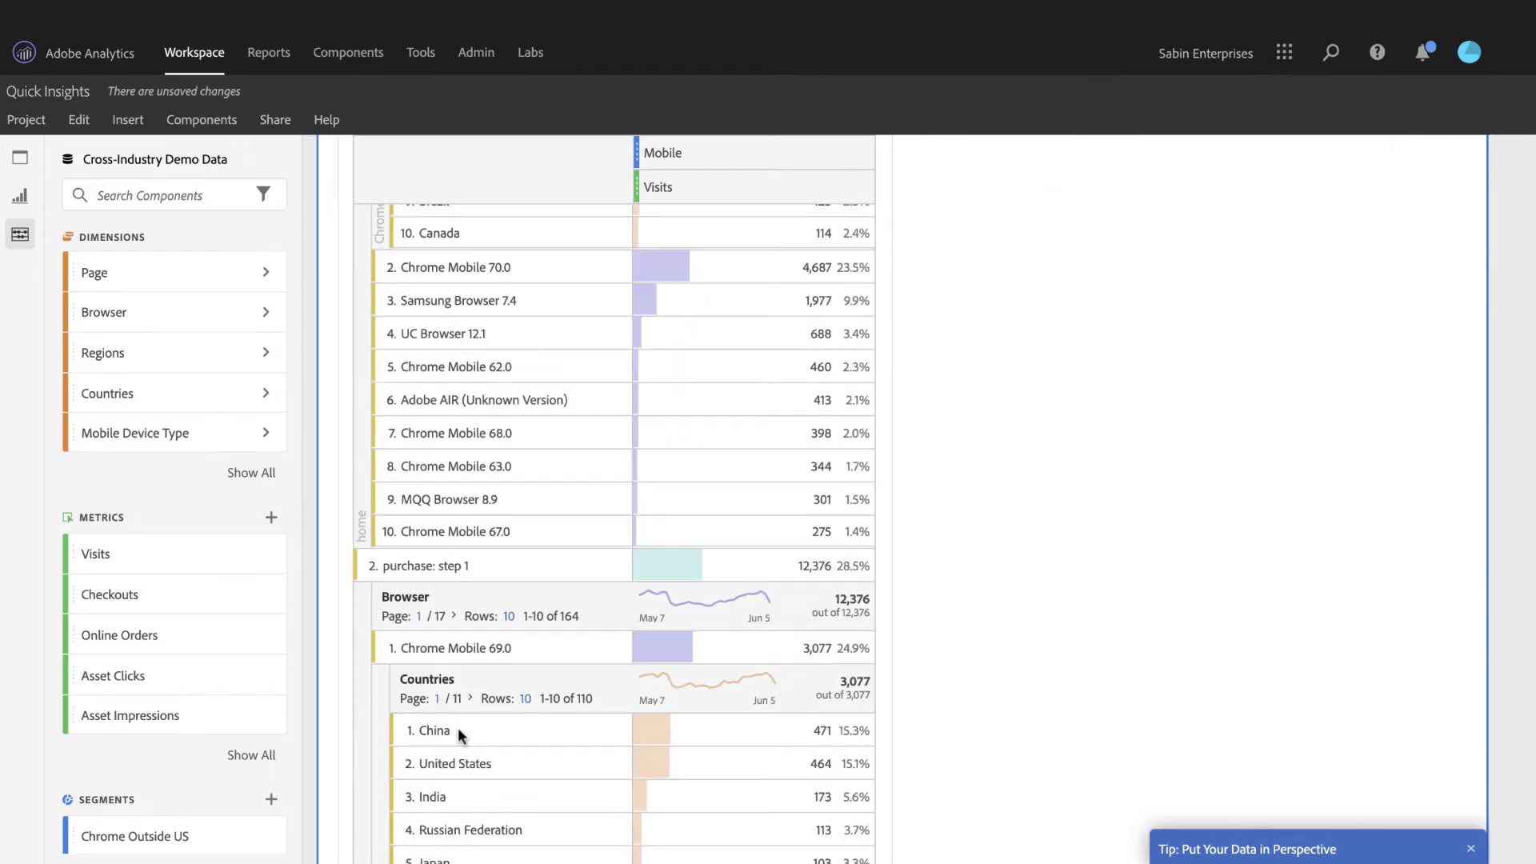
scroll(456, 728, up, 5)
scroll(456, 727, up, 2)
scroll(457, 728, up, 3)
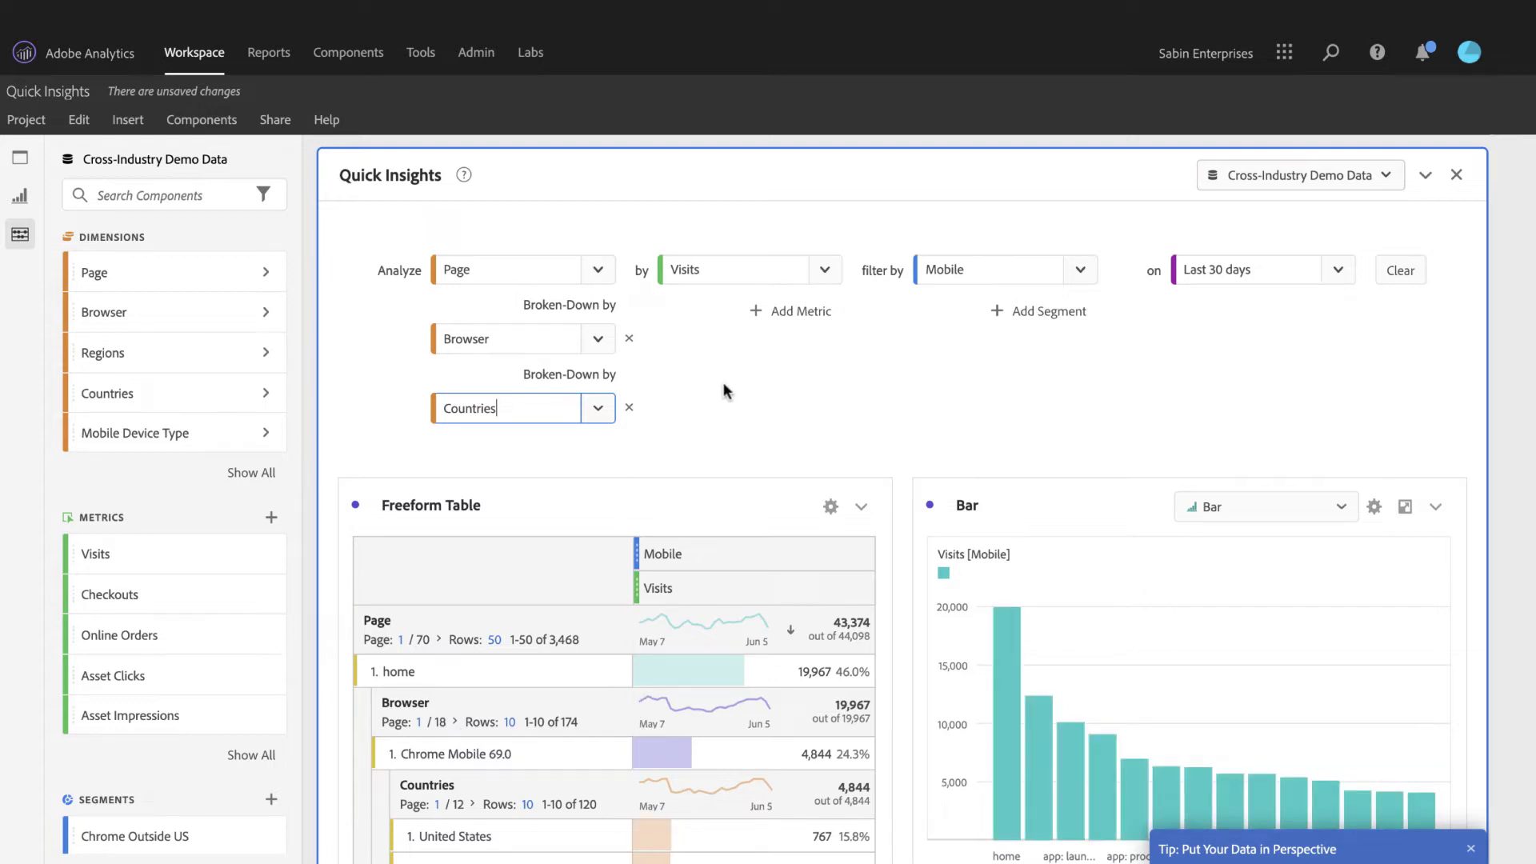
- Add Checkouts as a second metric alongside Visits
click(802, 310)
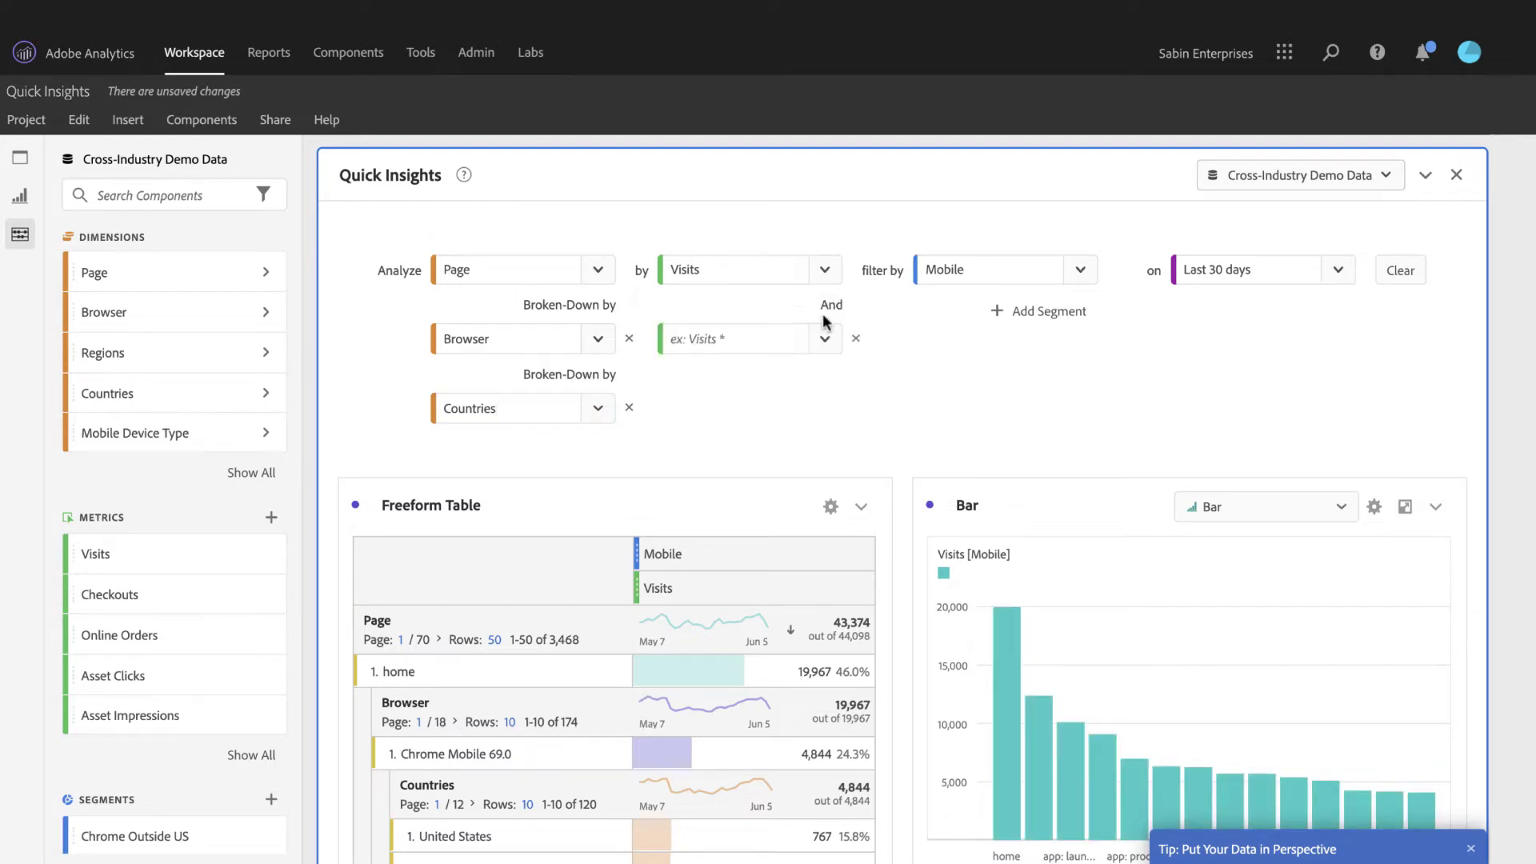
click(829, 342)
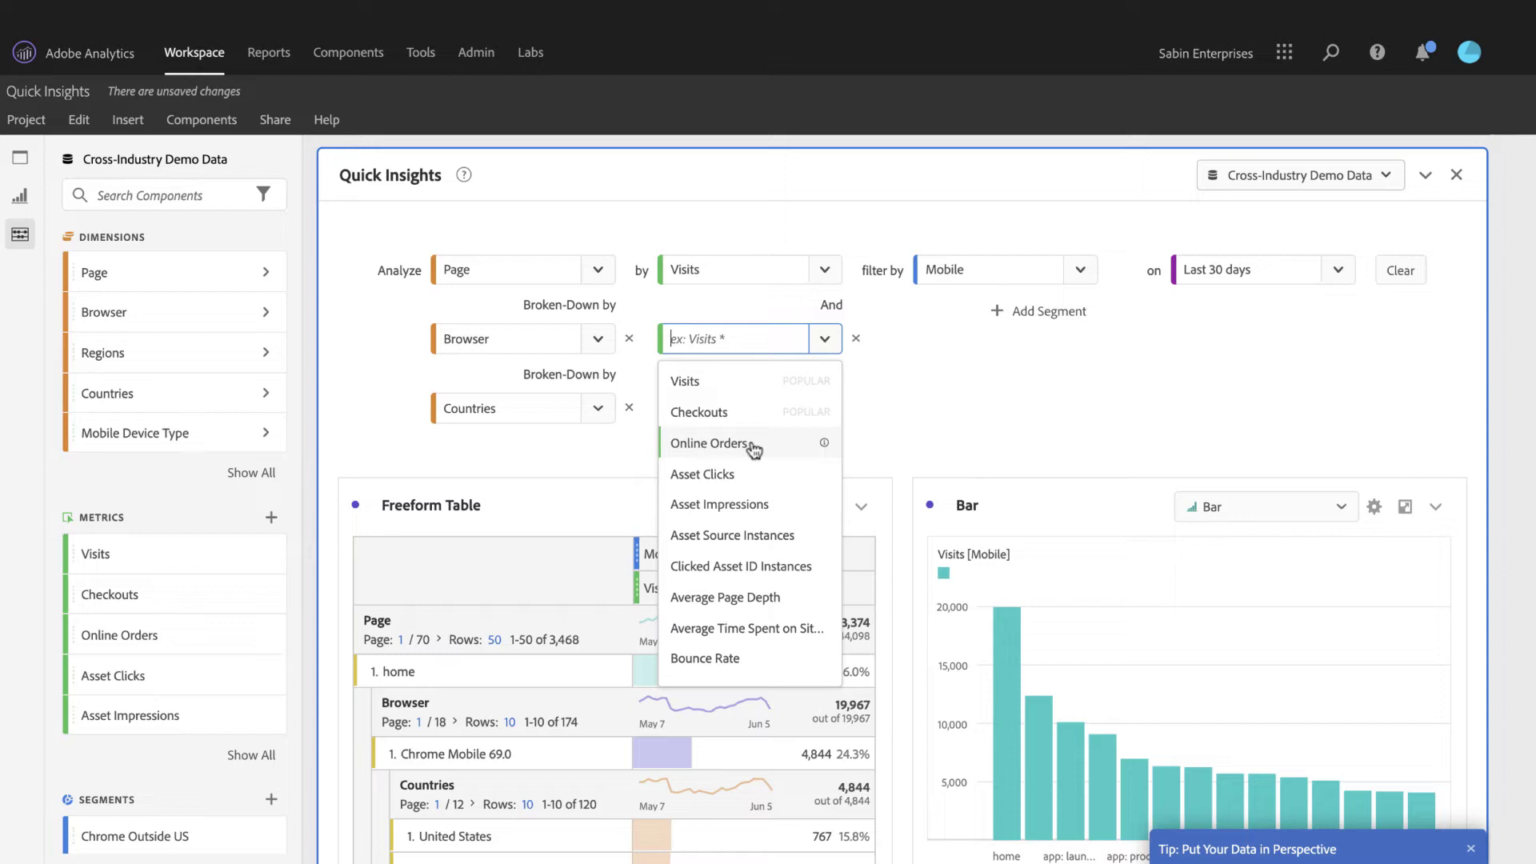
click(740, 414)
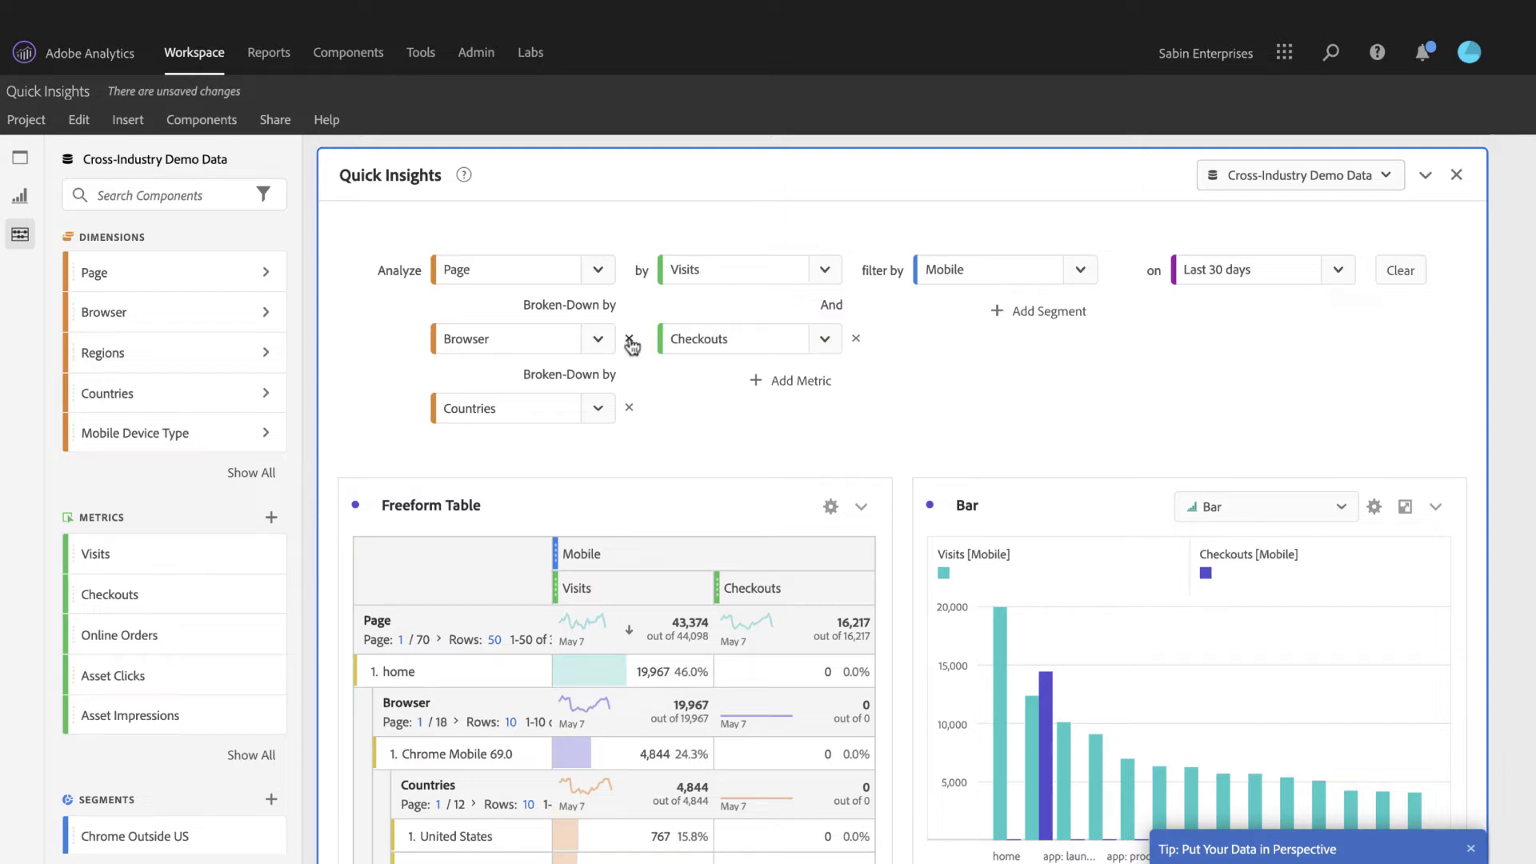
- Remove the Browser breakdown, the Page dimension and the Checkouts metric
click(630, 341)
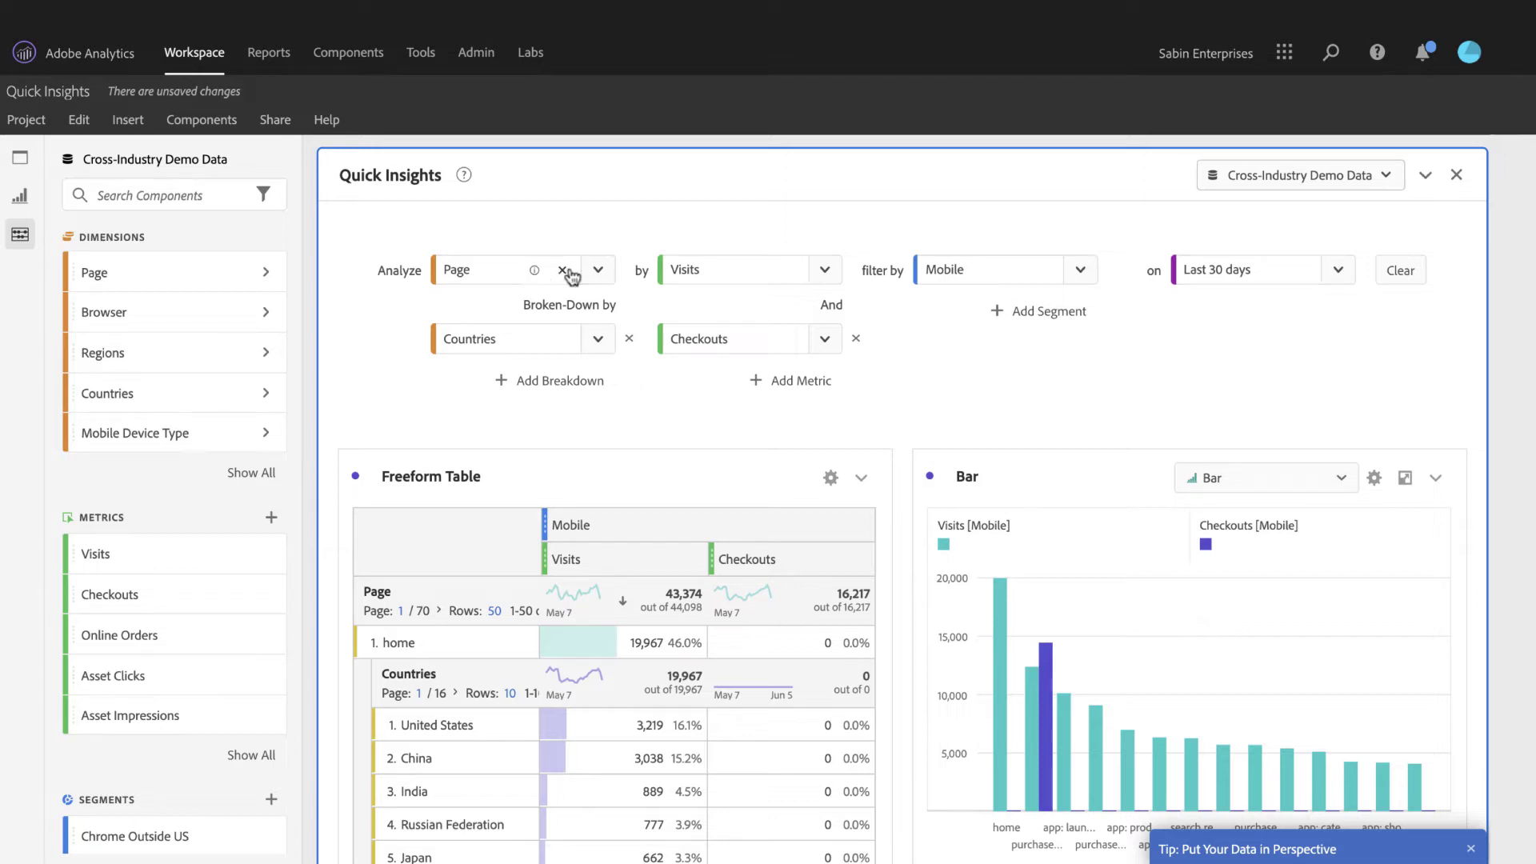
click(563, 272)
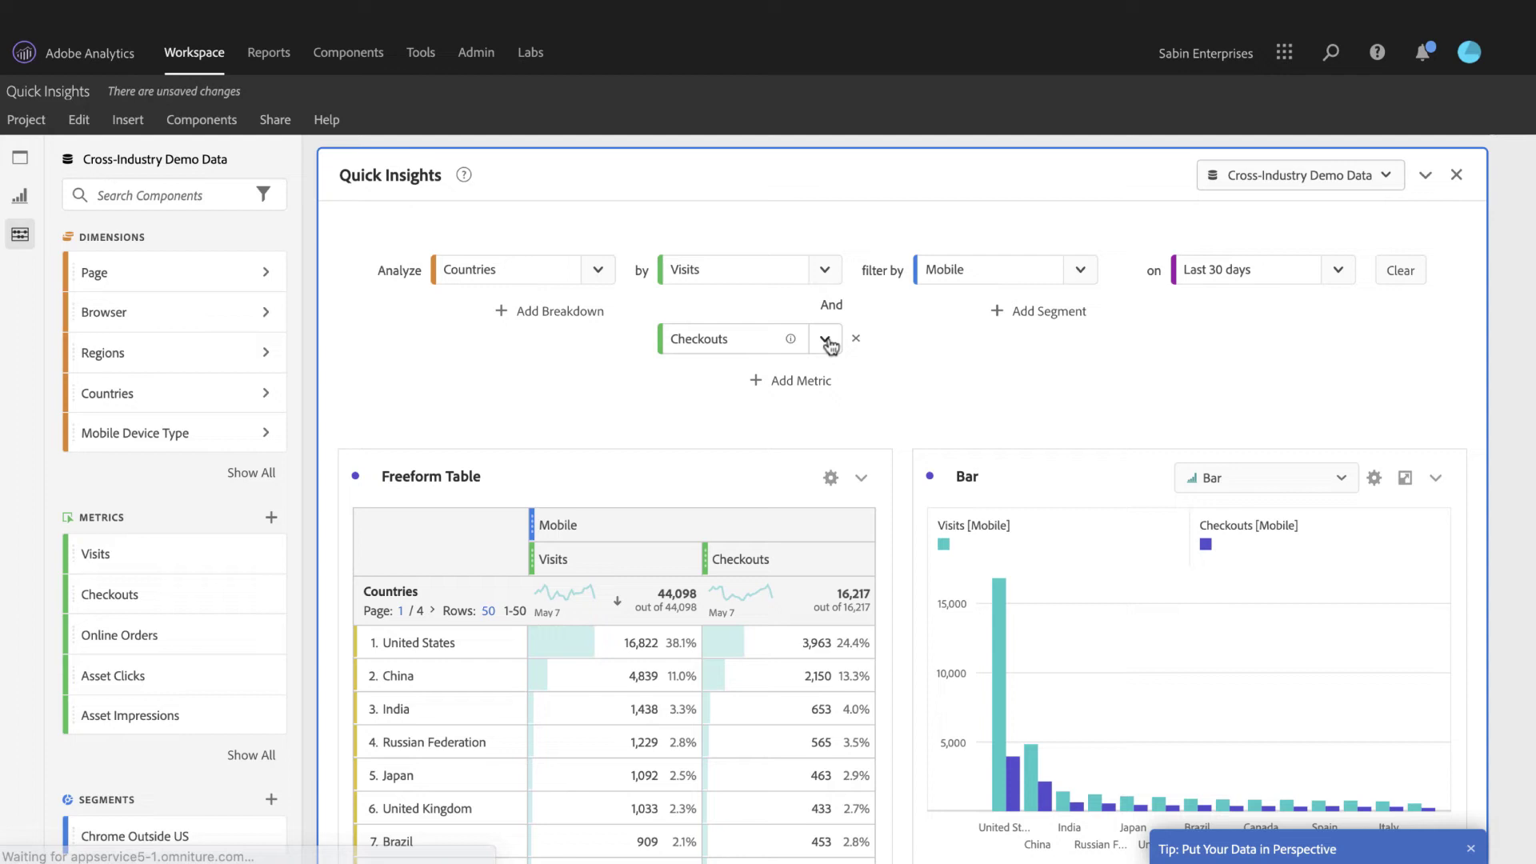
click(859, 341)
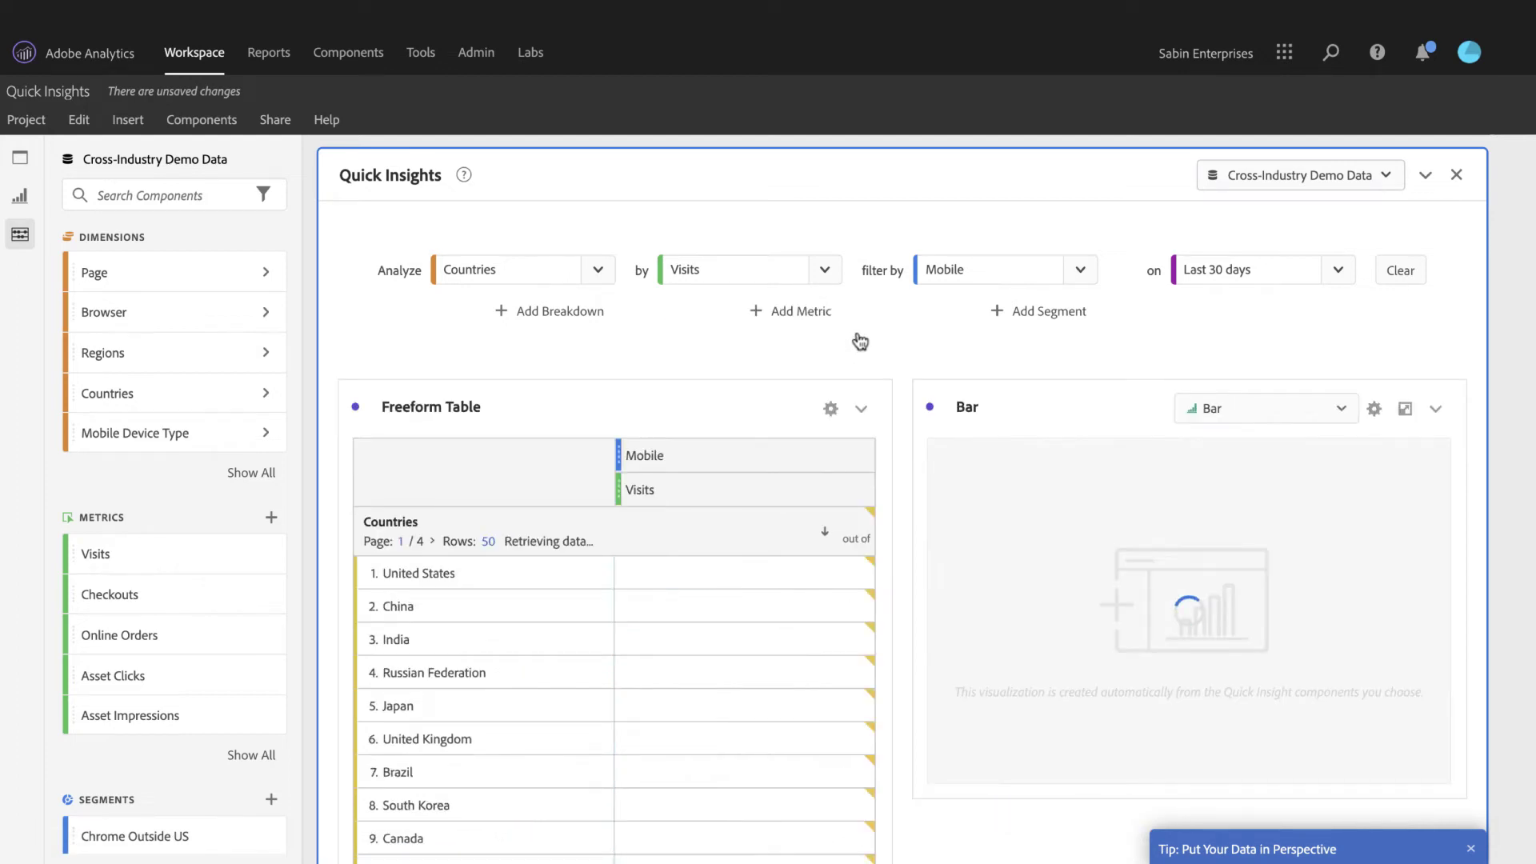
- Clear the analysis and set it up again as Page by Visits
click(1400, 270)
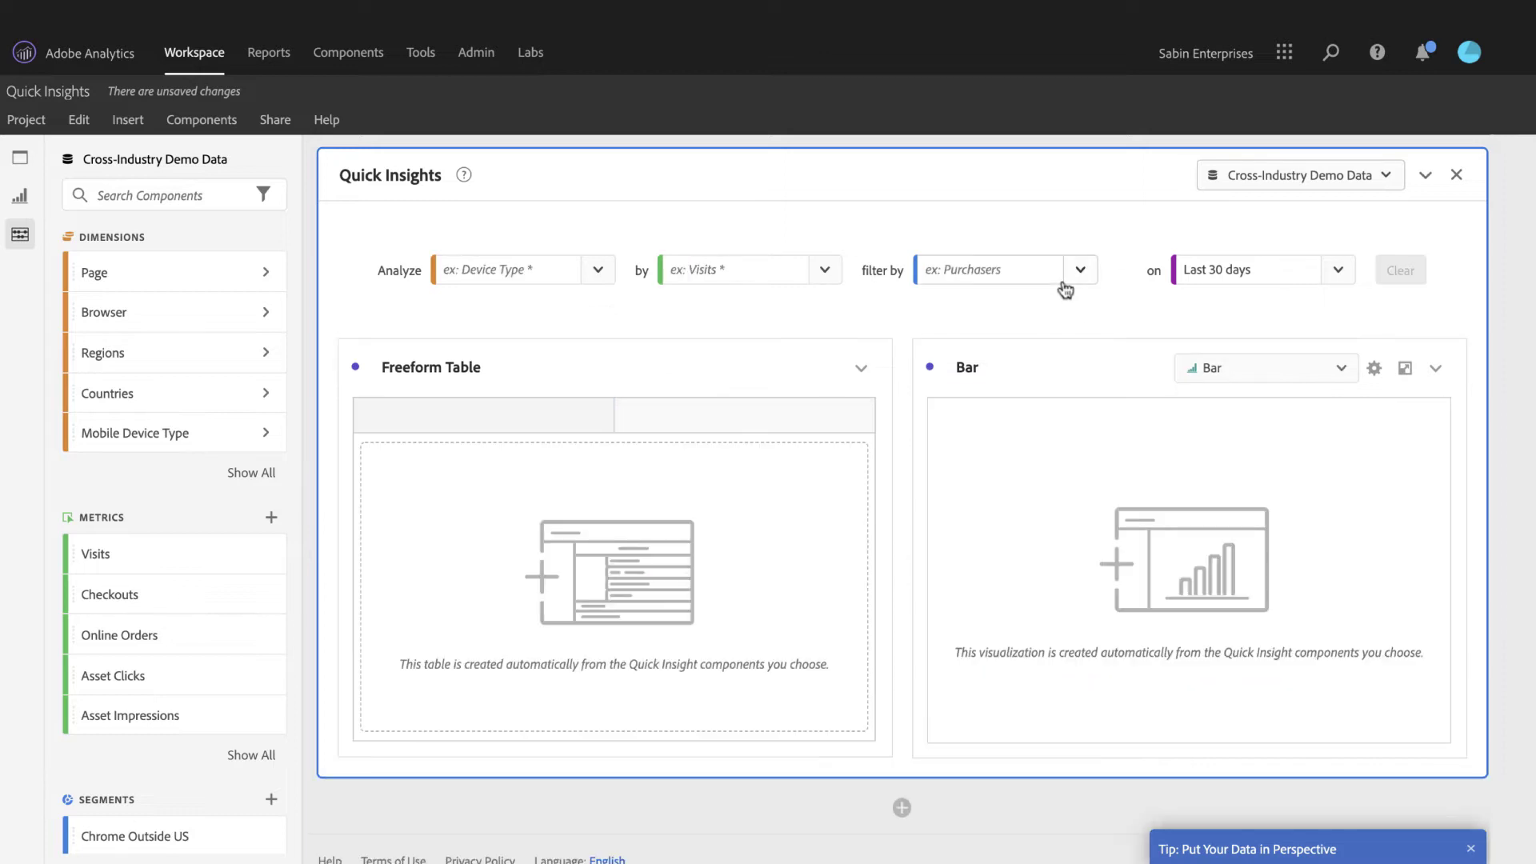
click(600, 281)
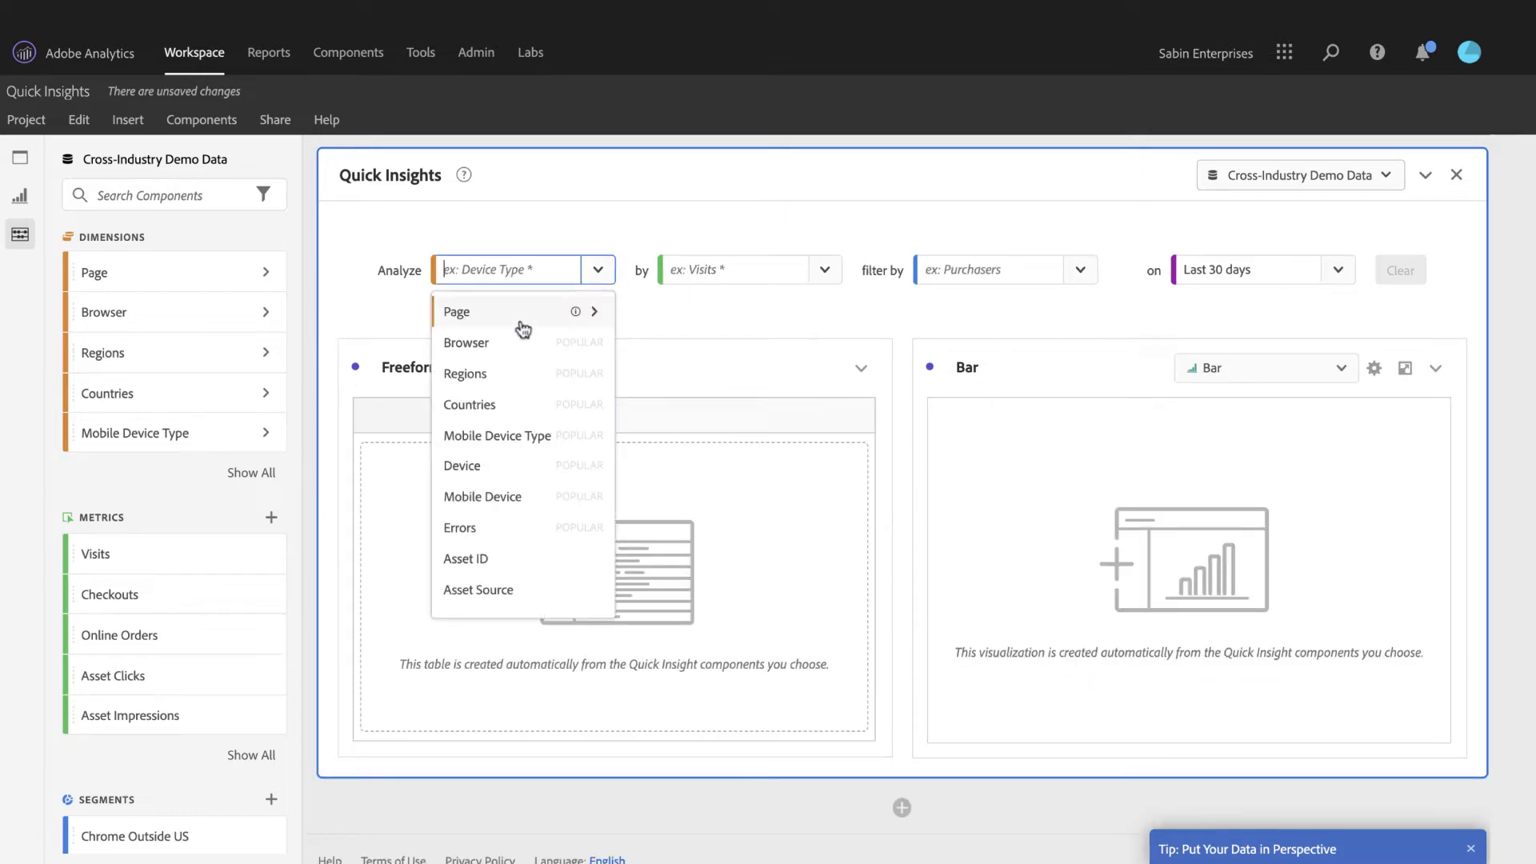
click(505, 314)
click(837, 269)
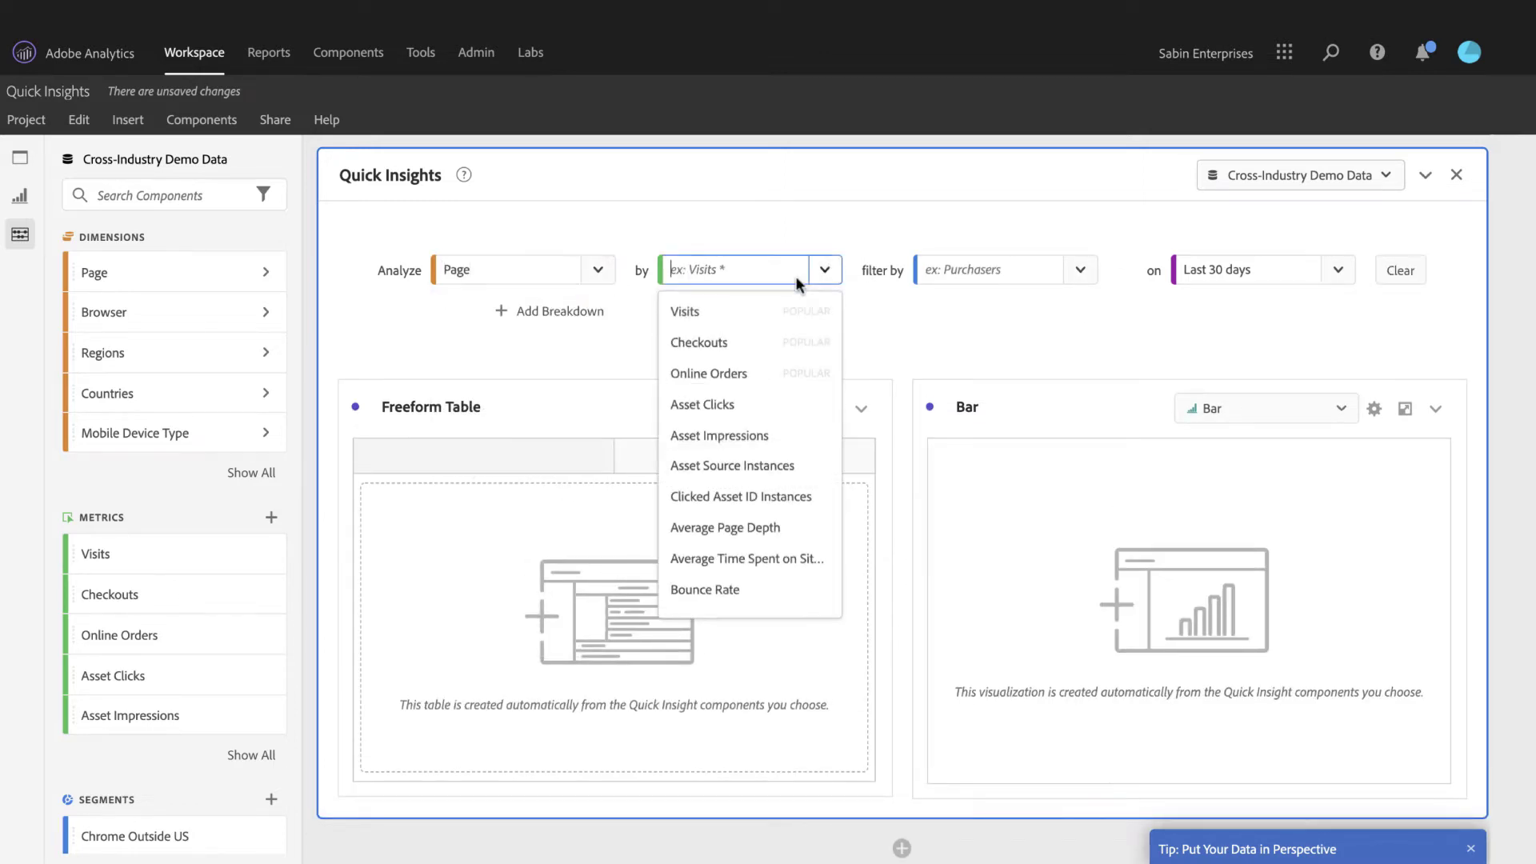
click(712, 317)
- Filter by the Mobile segment and add Desktop Users as a second segment
click(1078, 275)
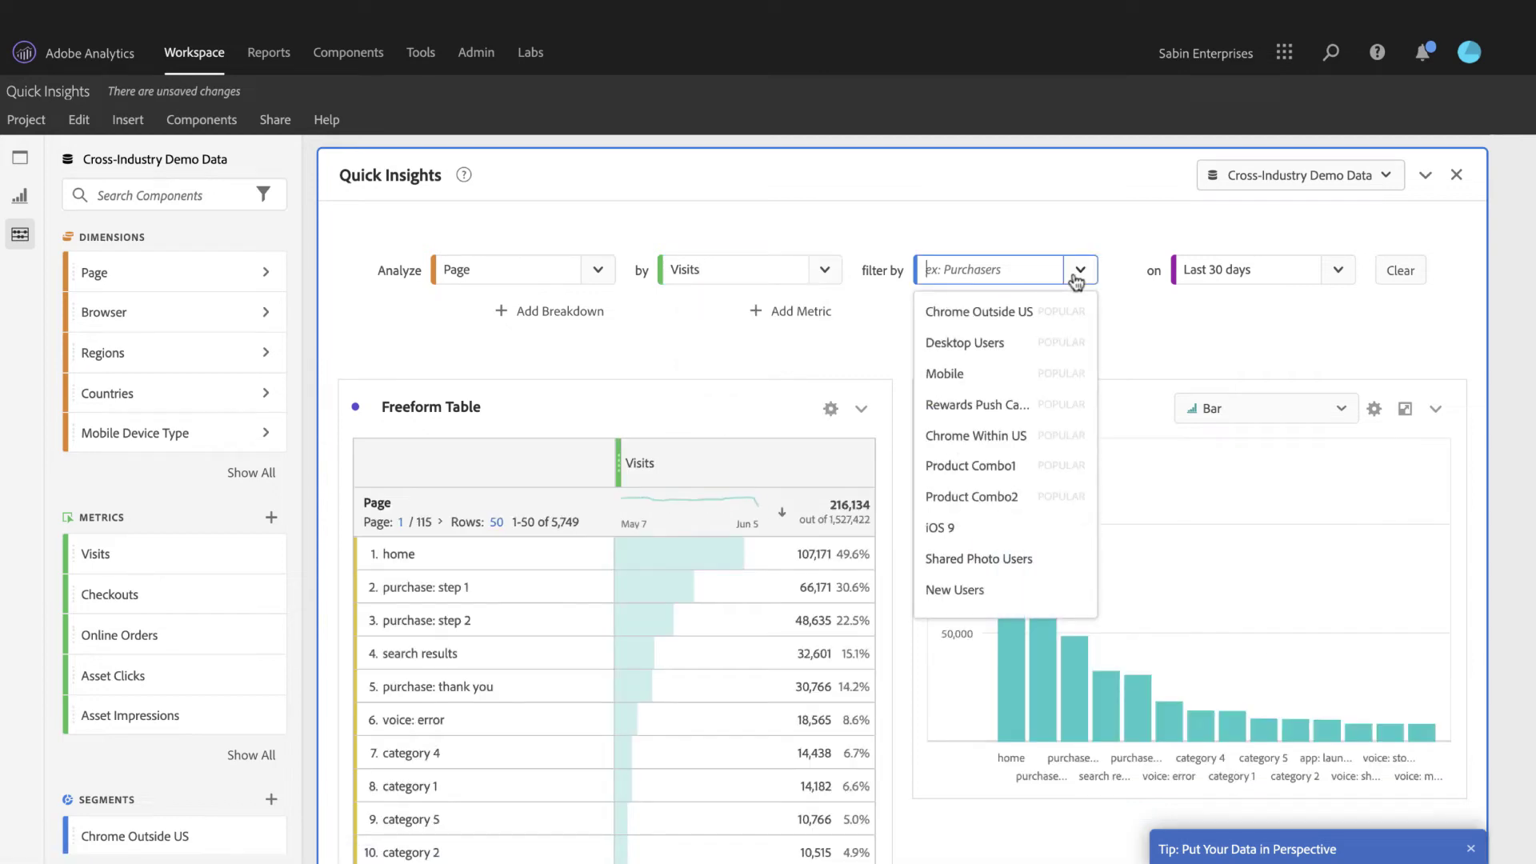
click(950, 380)
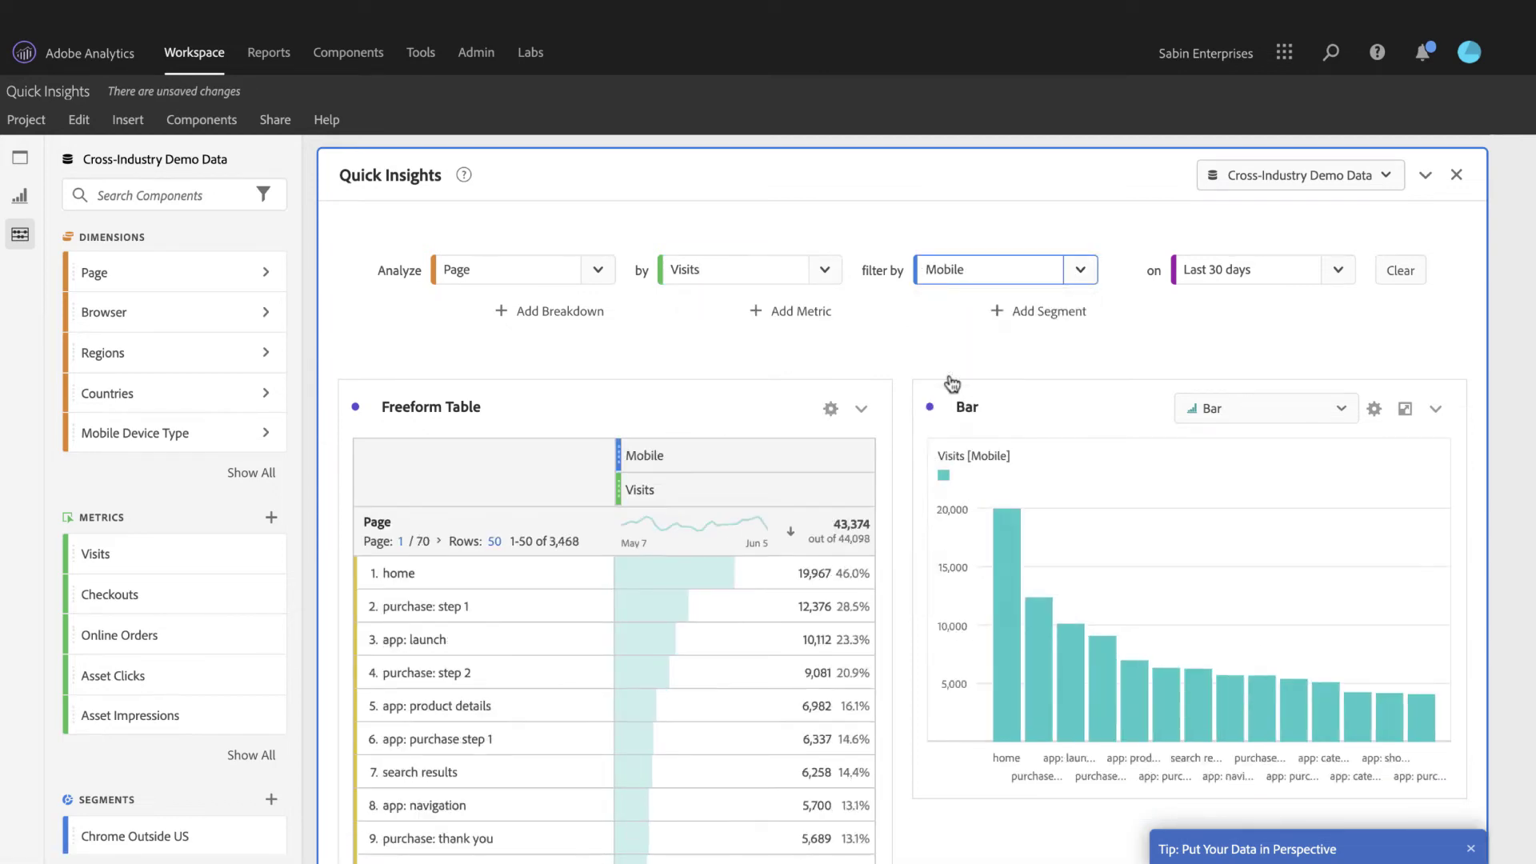
click(1042, 312)
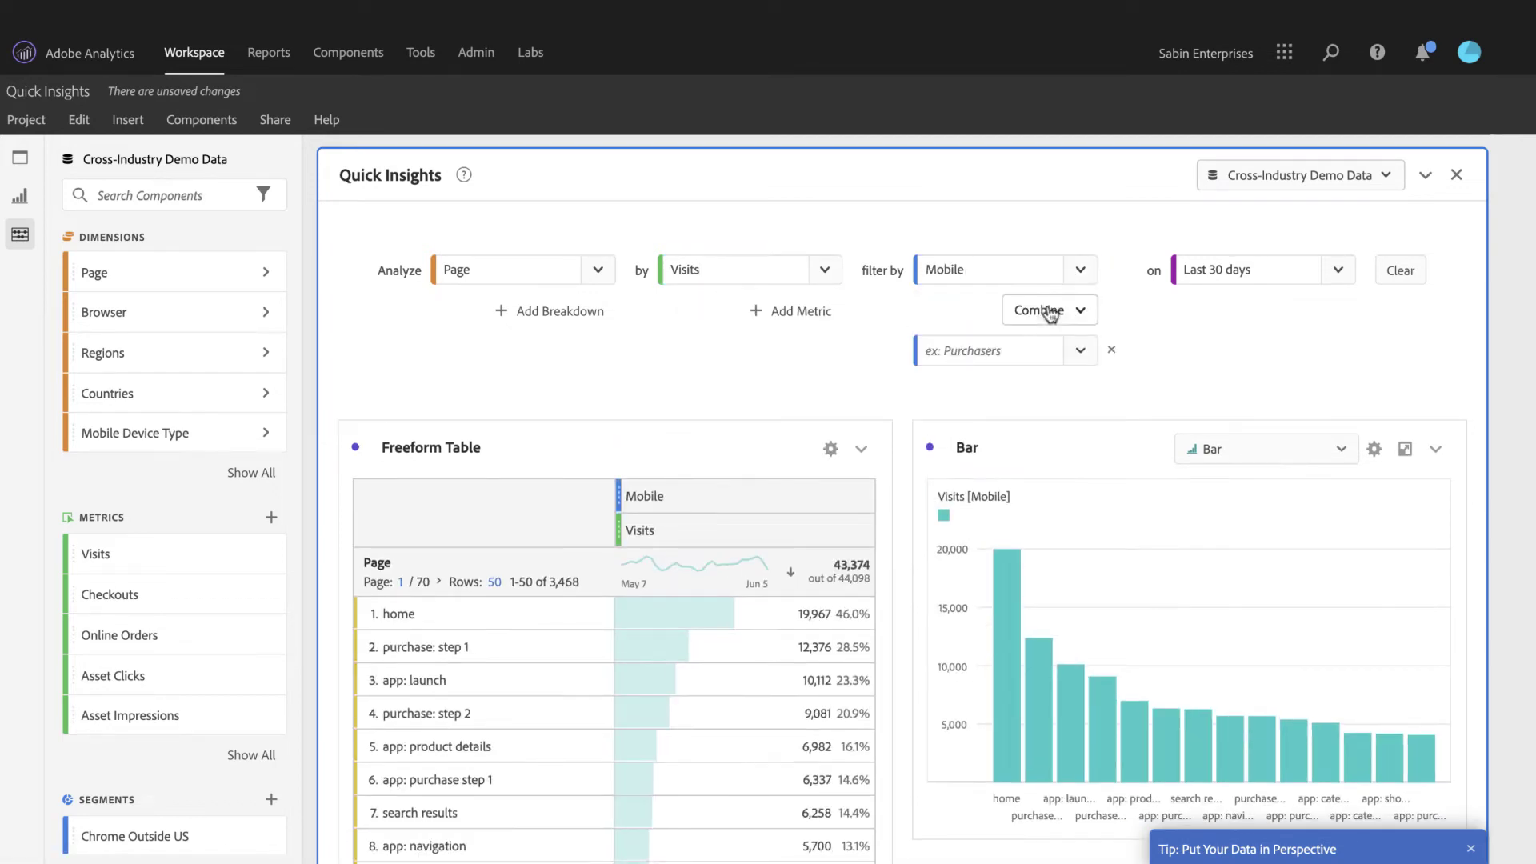
click(1081, 350)
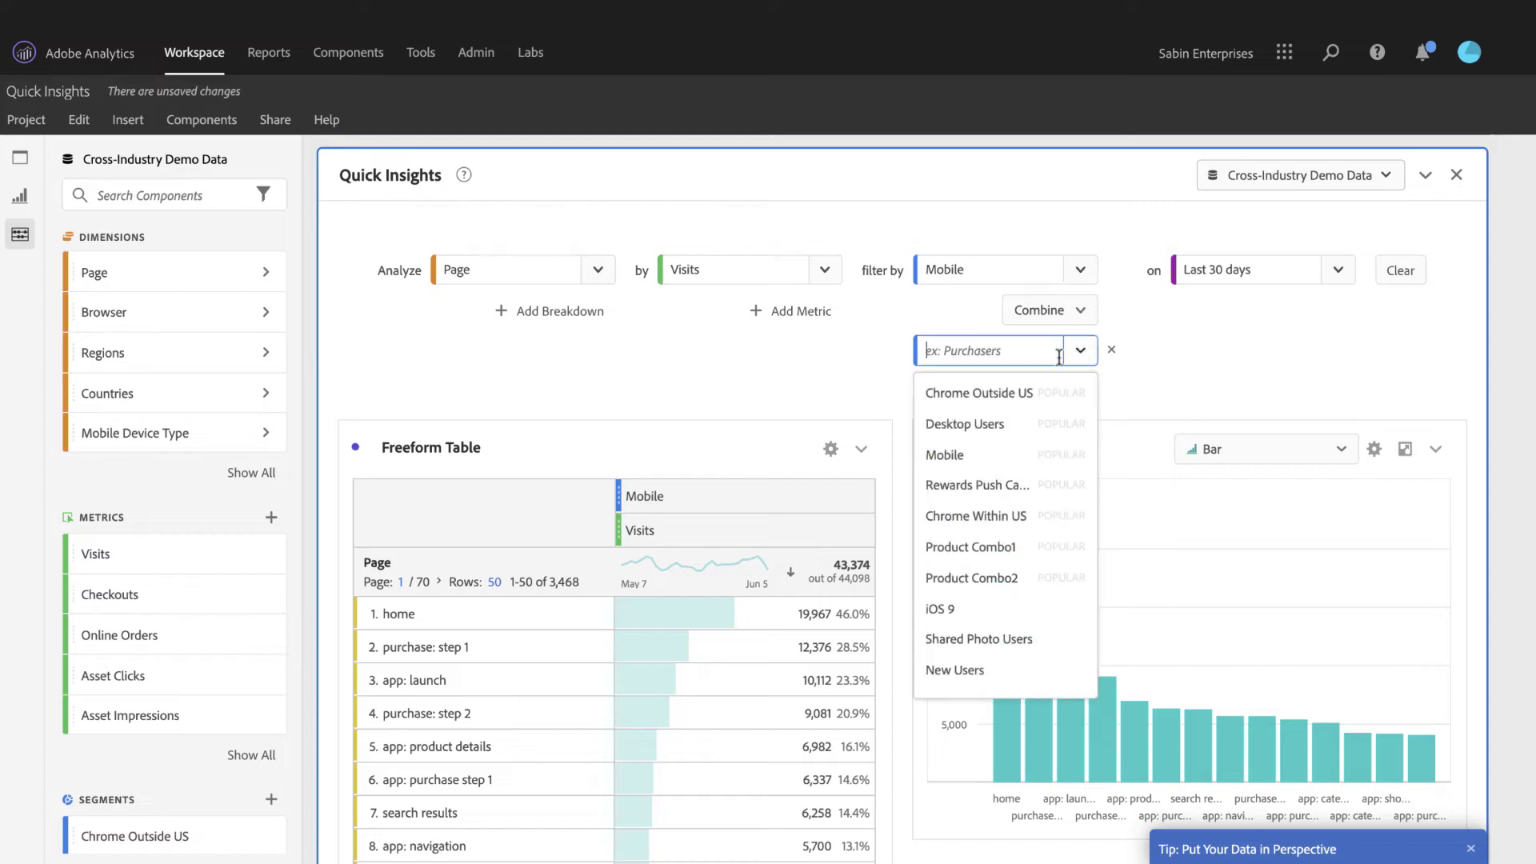
click(988, 422)
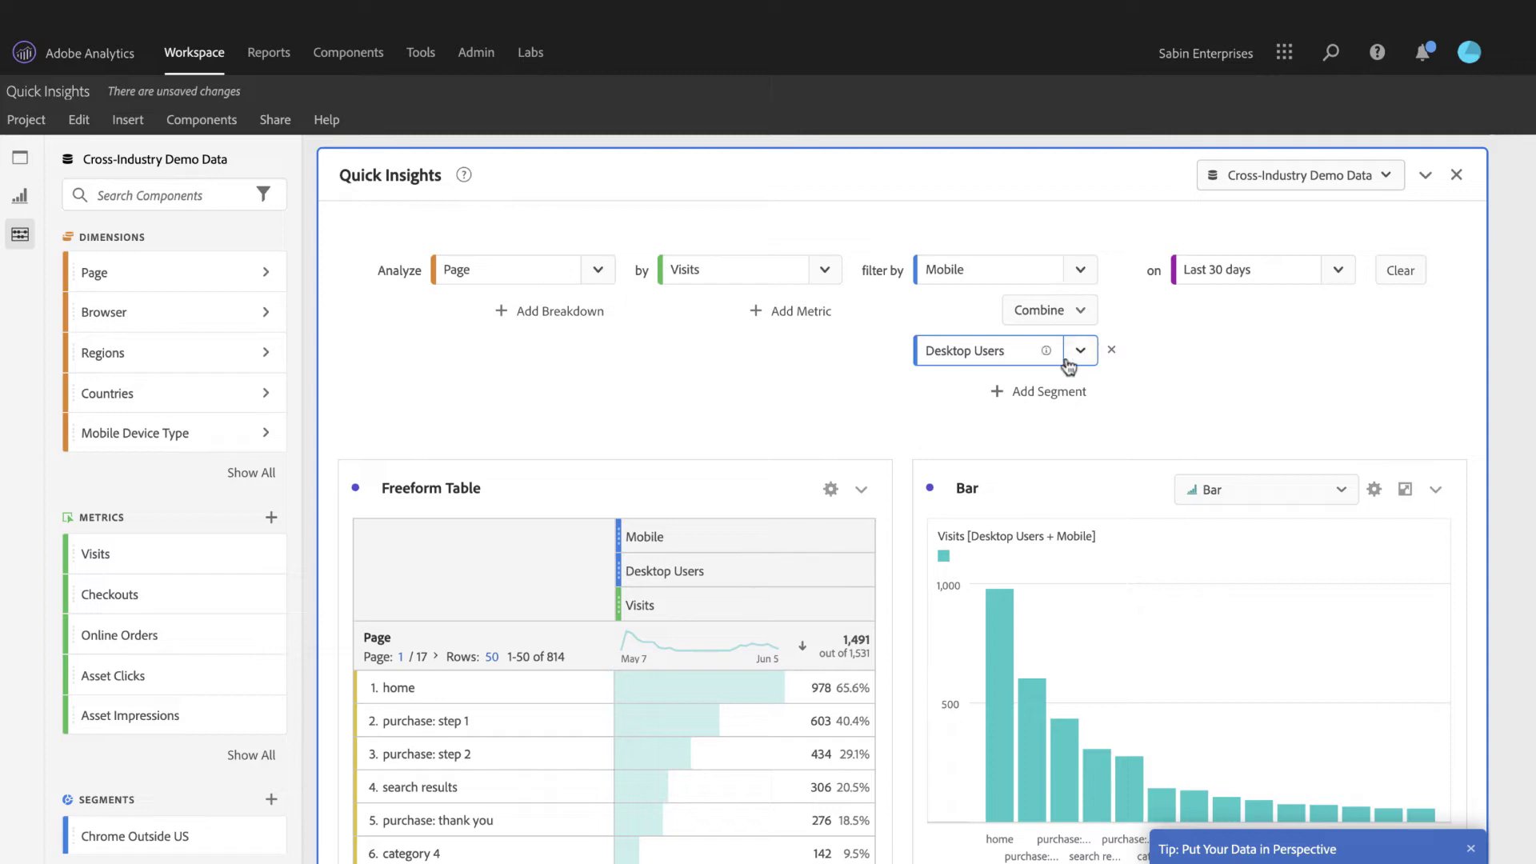
- Change the segment join from Combine to Compare
click(1084, 315)
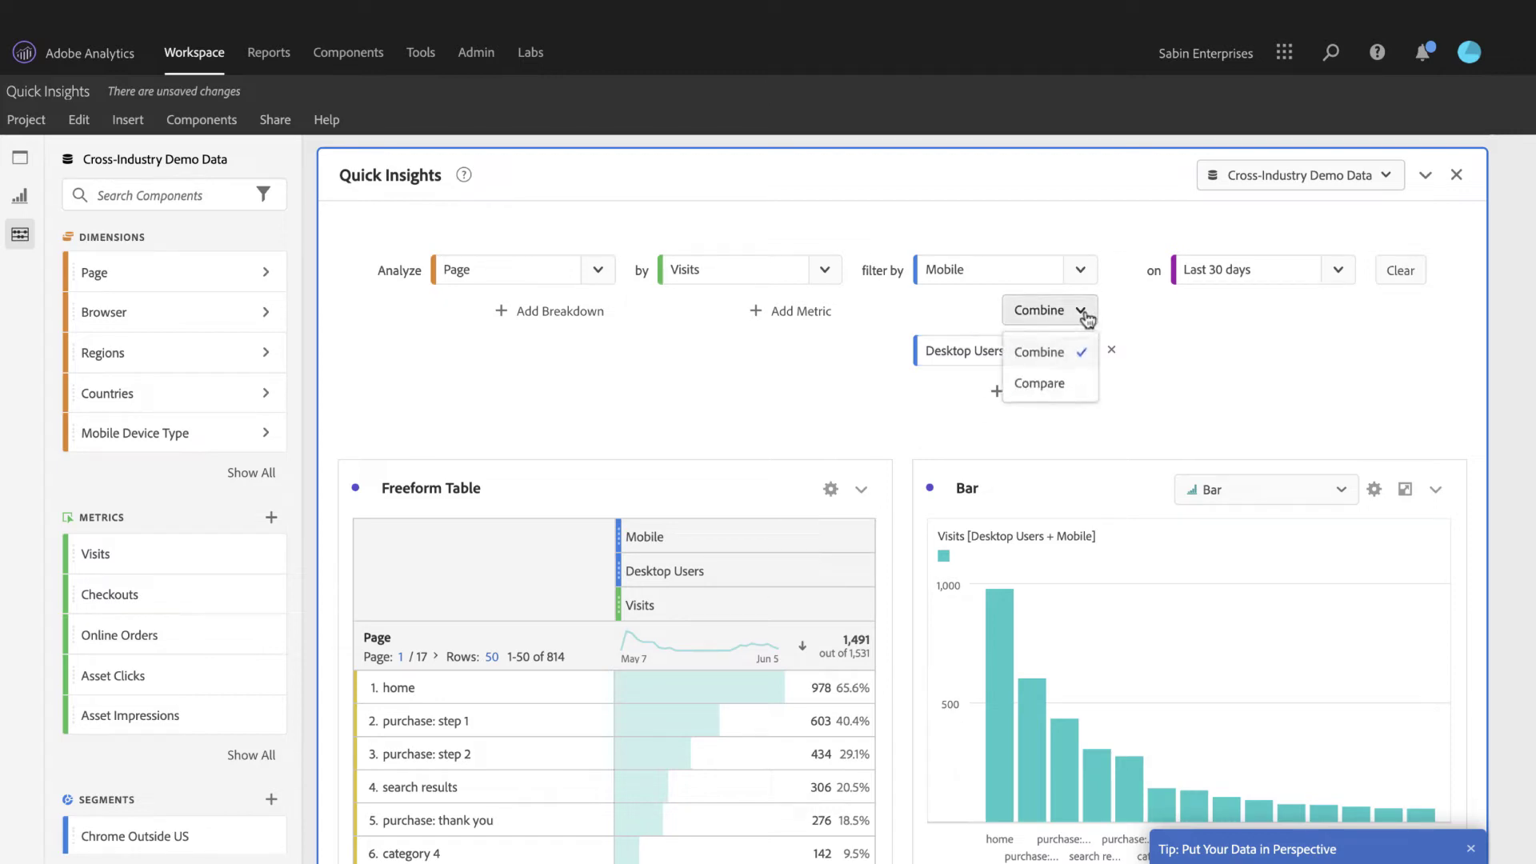
click(1046, 385)
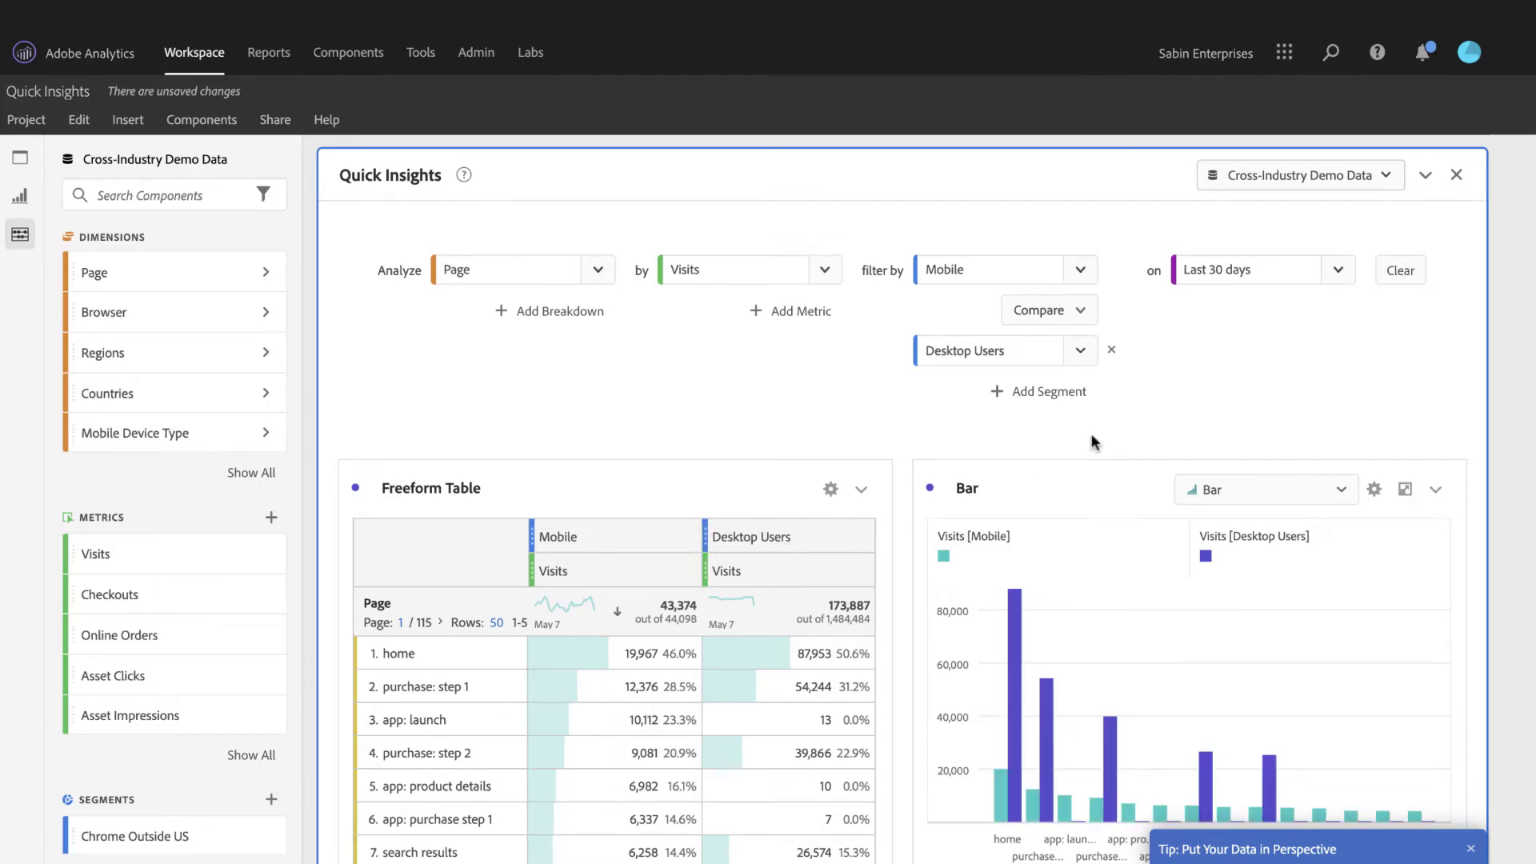
scroll(1096, 505, down, 1)
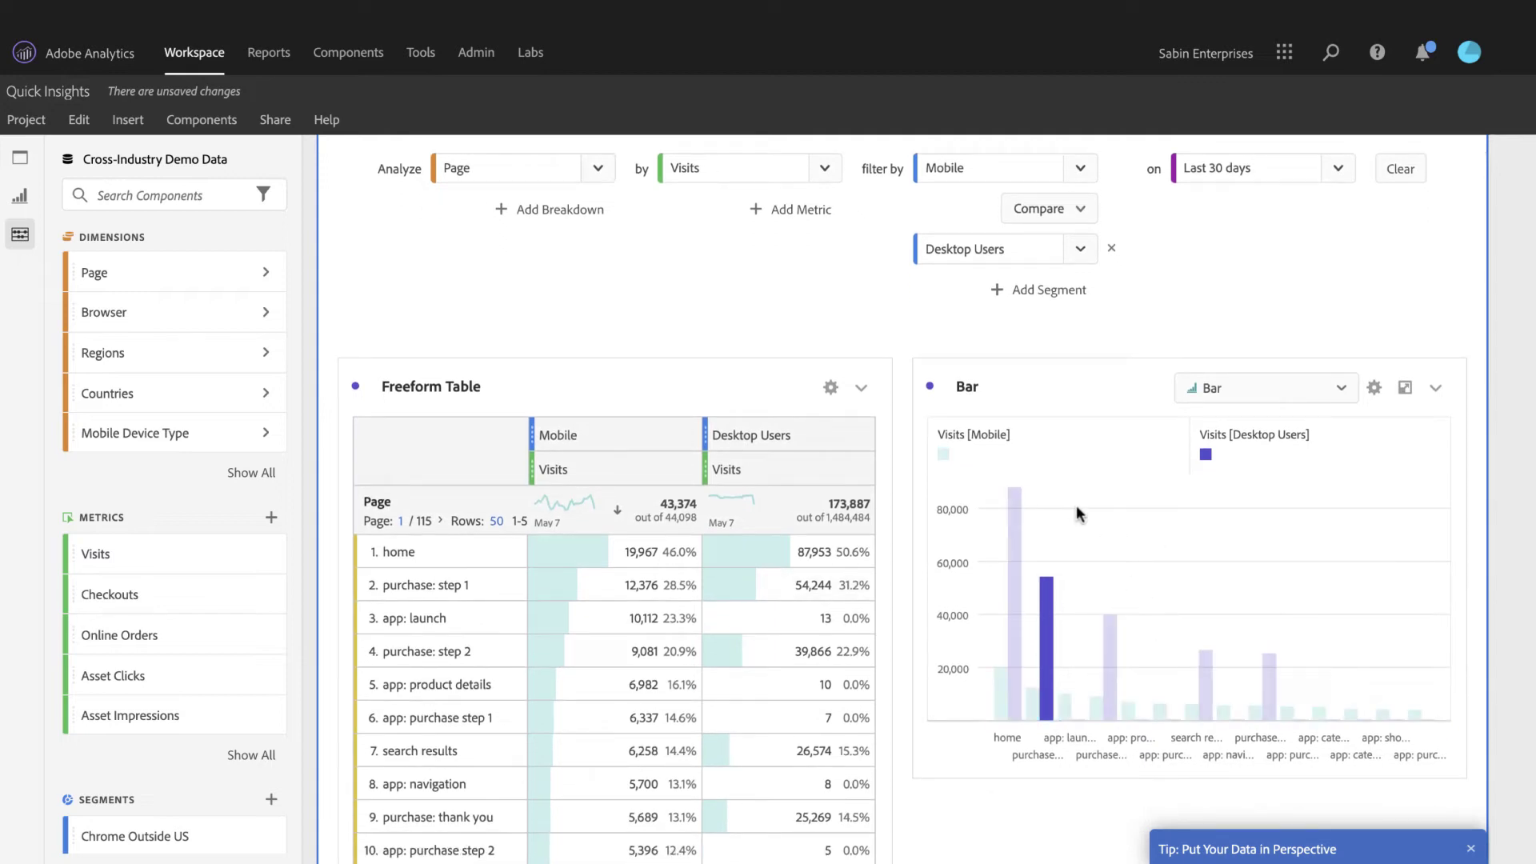
scroll(1061, 423, up, 1)
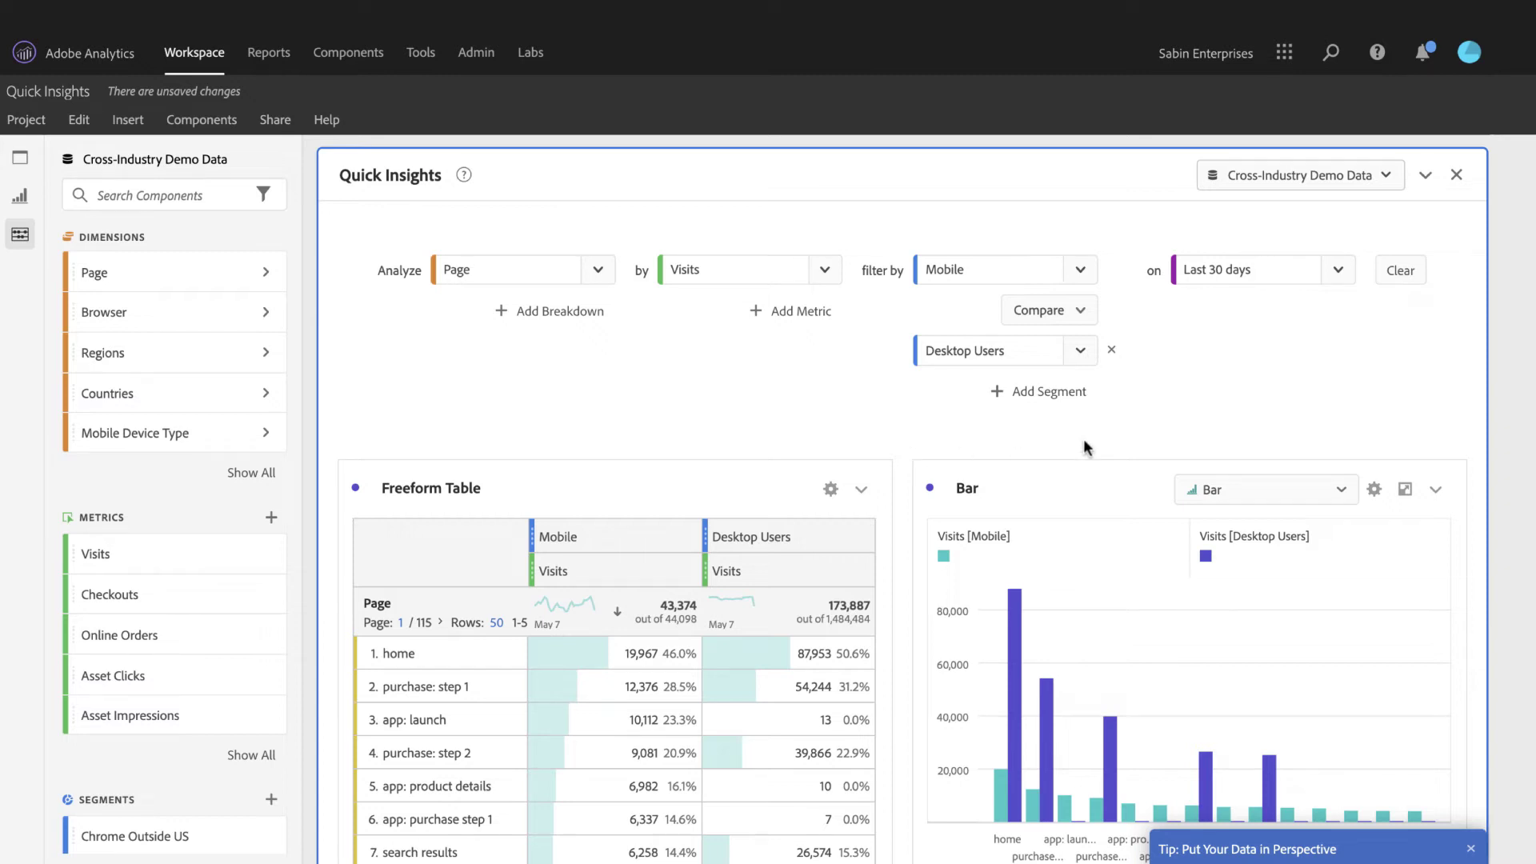
scroll(1239, 525, down, 2)
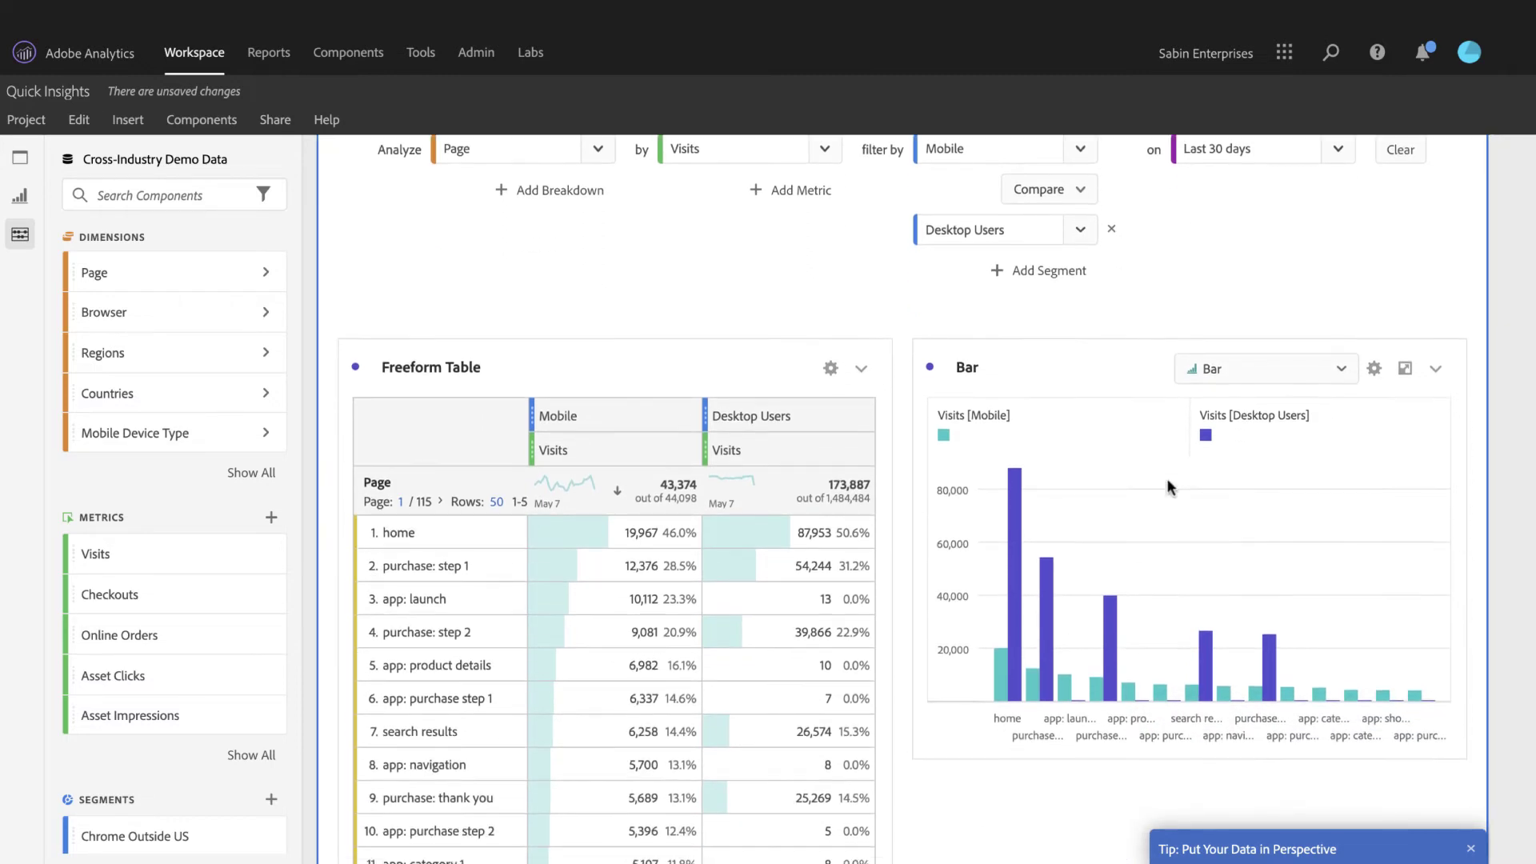
- Switch the visualization to Line, then to Donut
click(1340, 375)
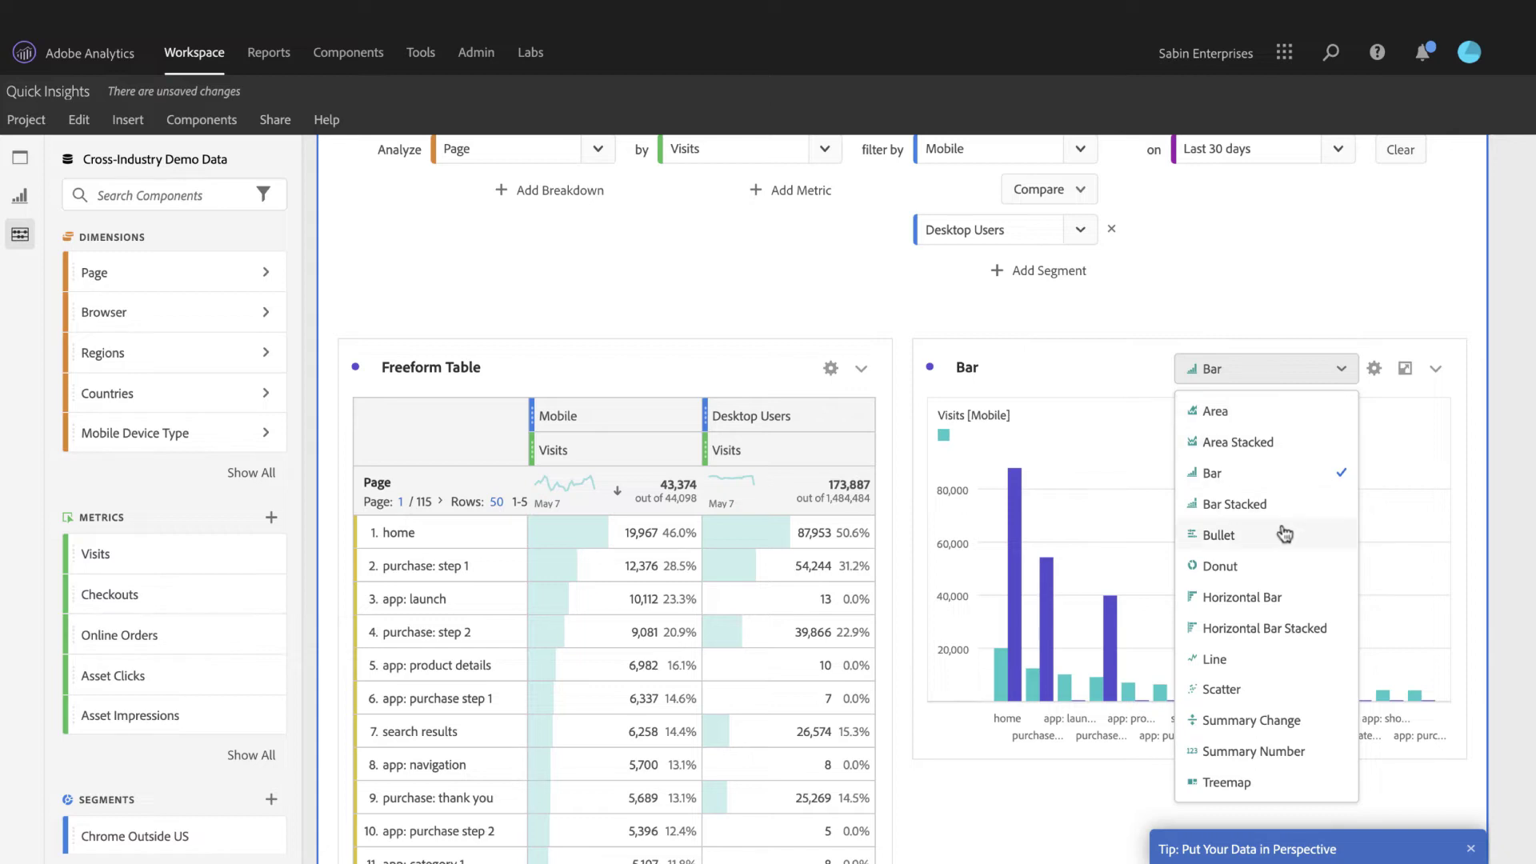
click(1226, 663)
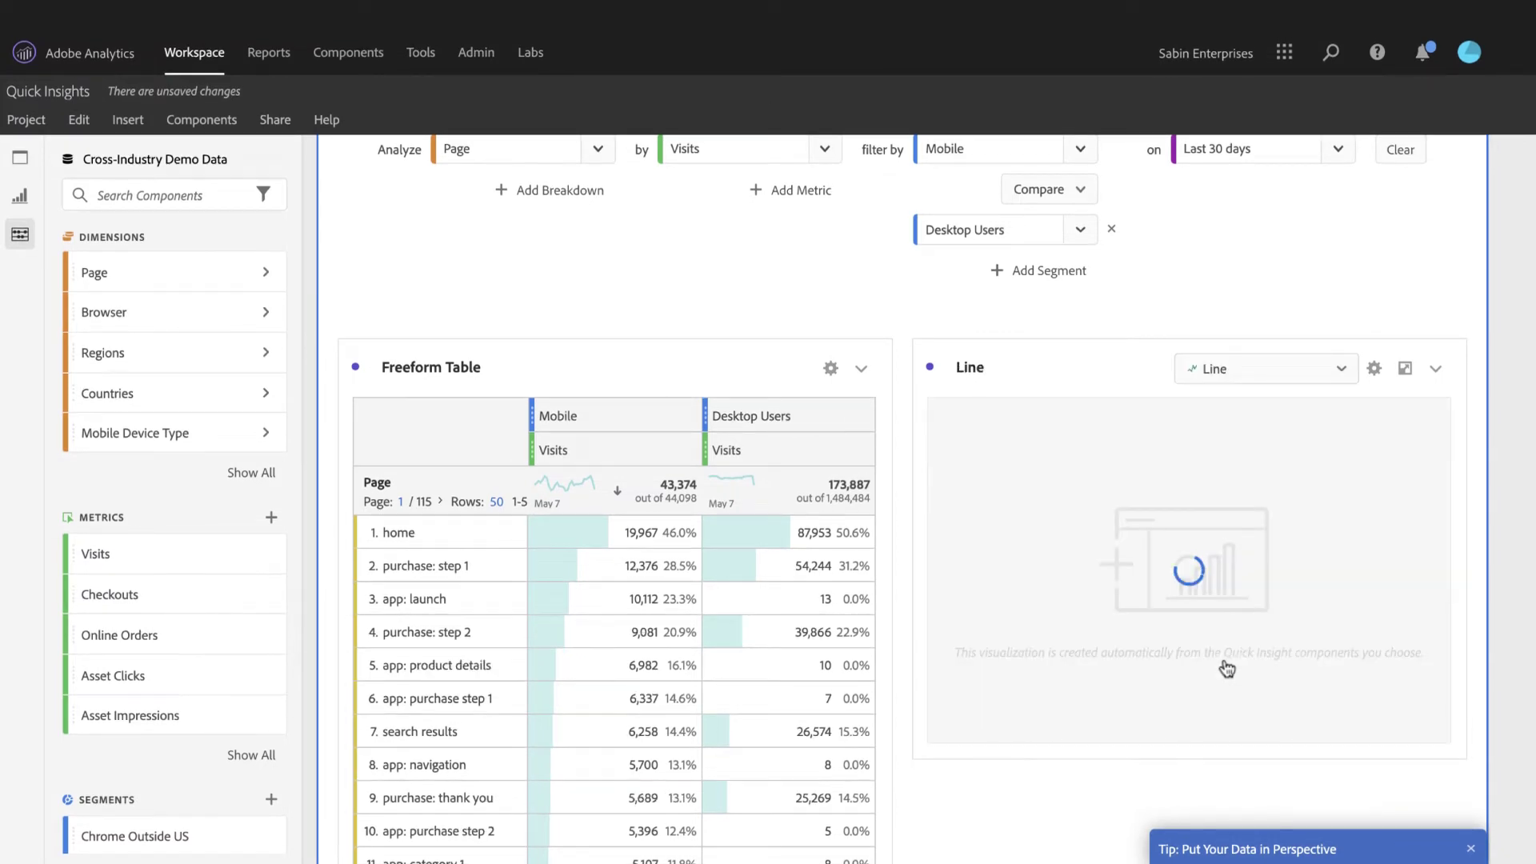
click(1341, 373)
click(1224, 569)
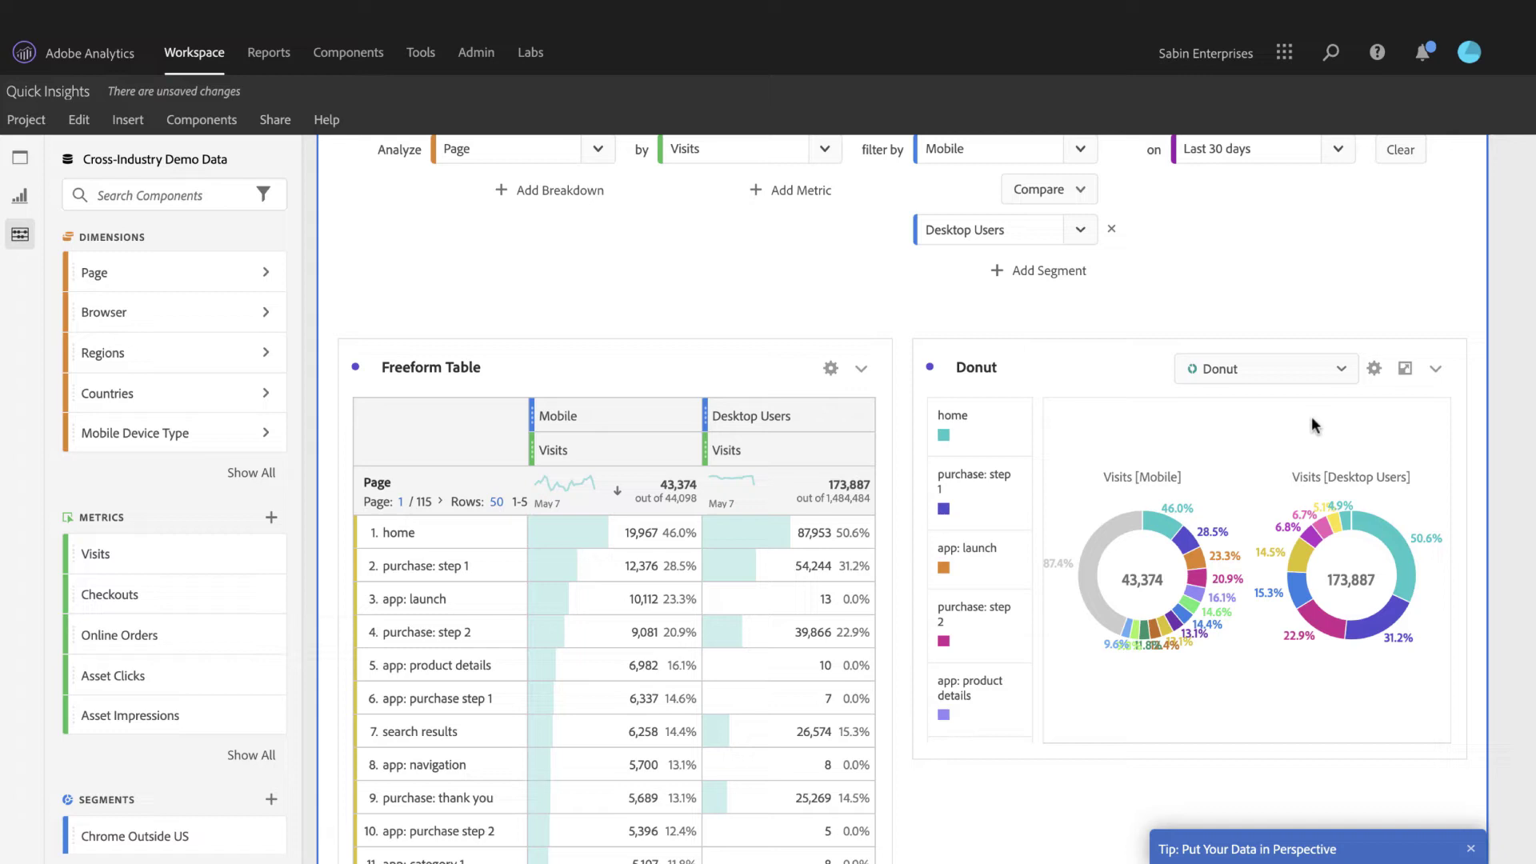
scroll(1233, 320, up, 2)
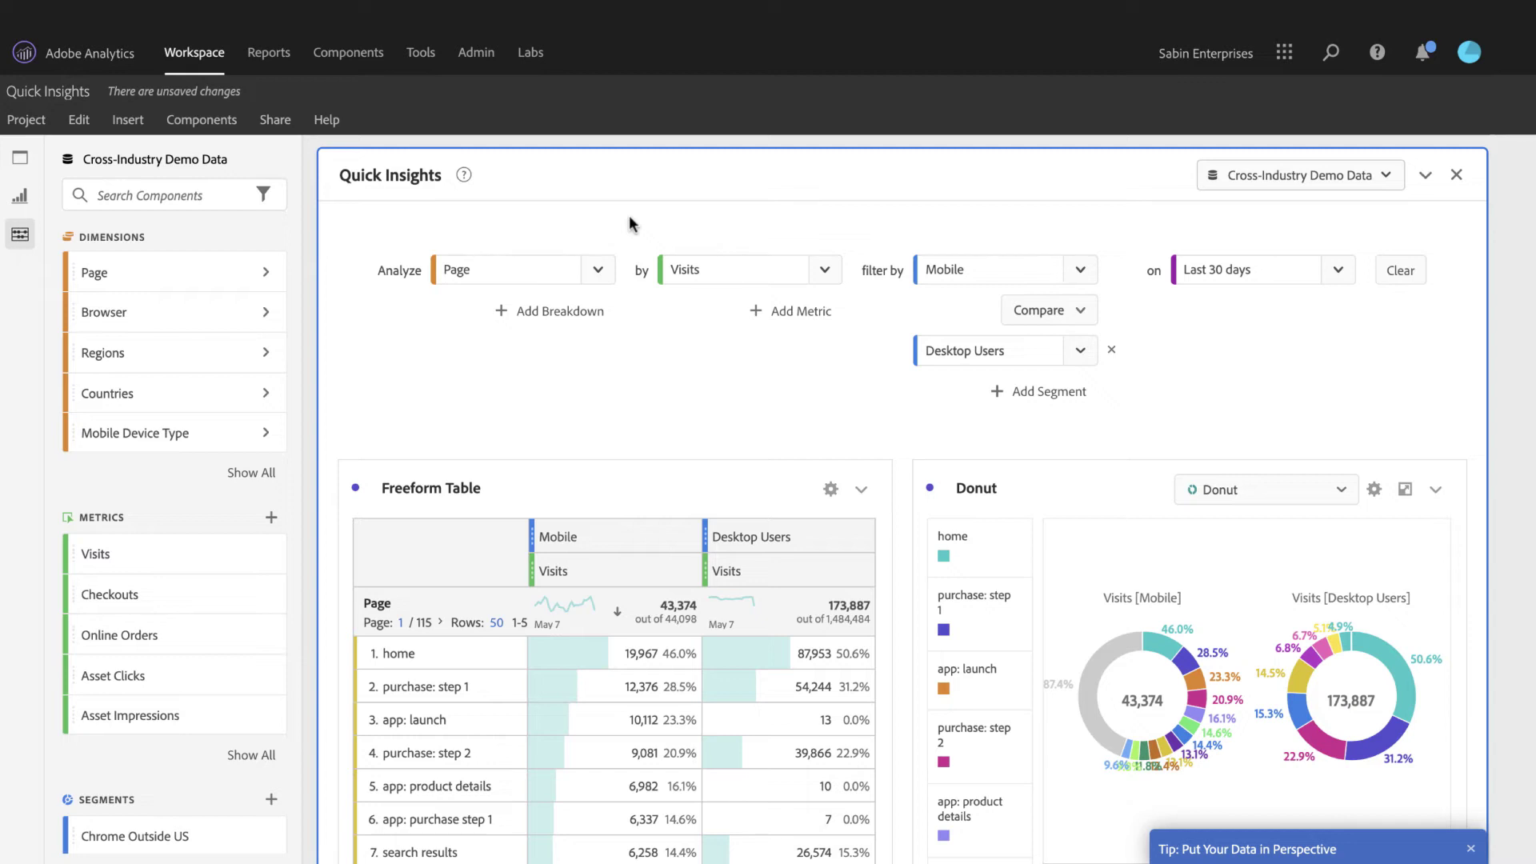
- Replay the Quick Insights intro tour through the dimension and metric steps, then dismiss it
click(467, 177)
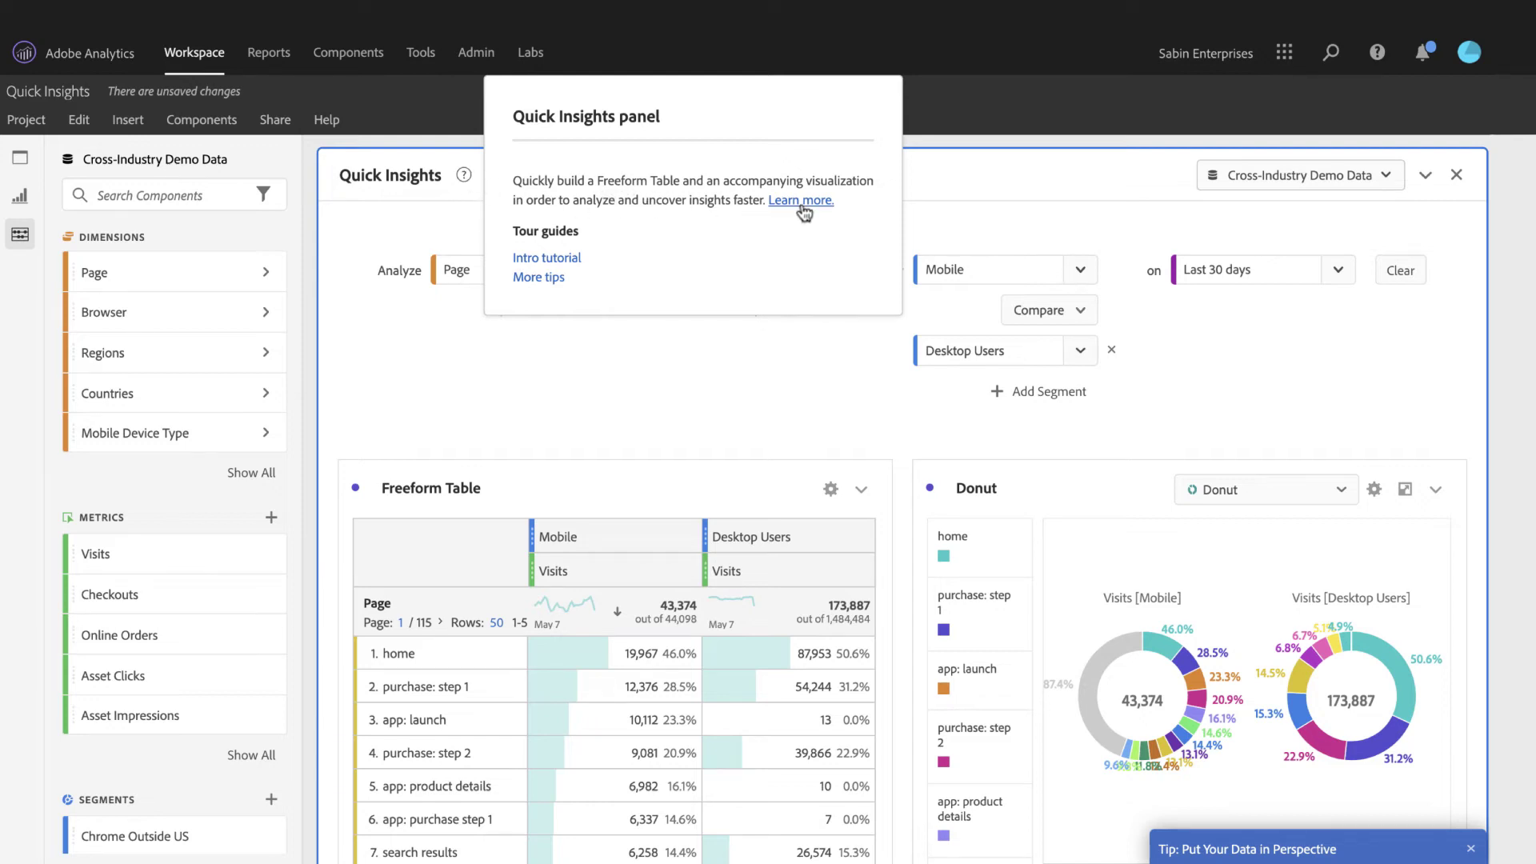
click(563, 263)
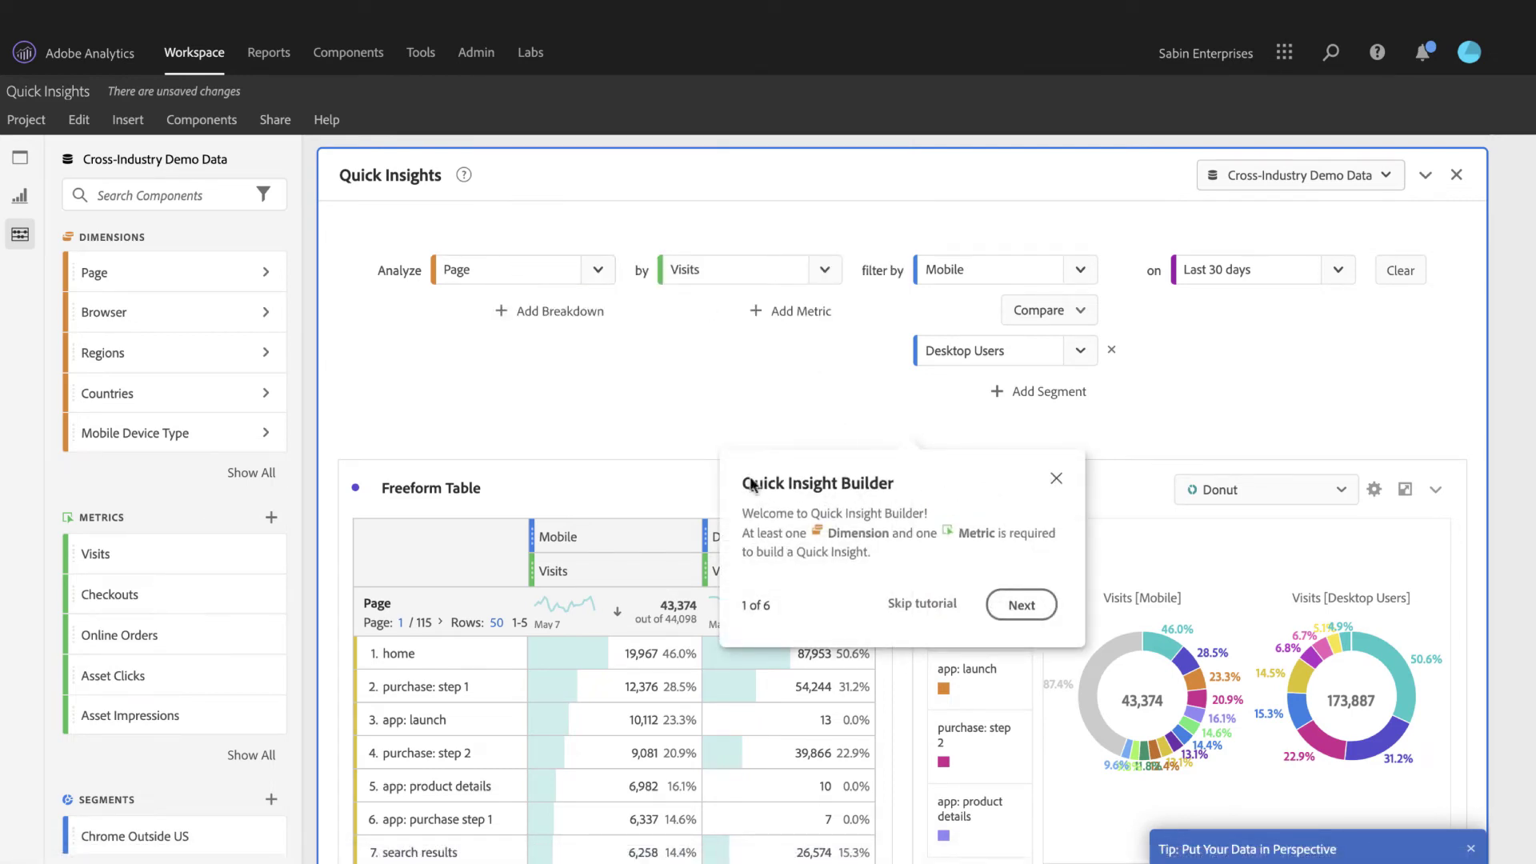
click(1019, 607)
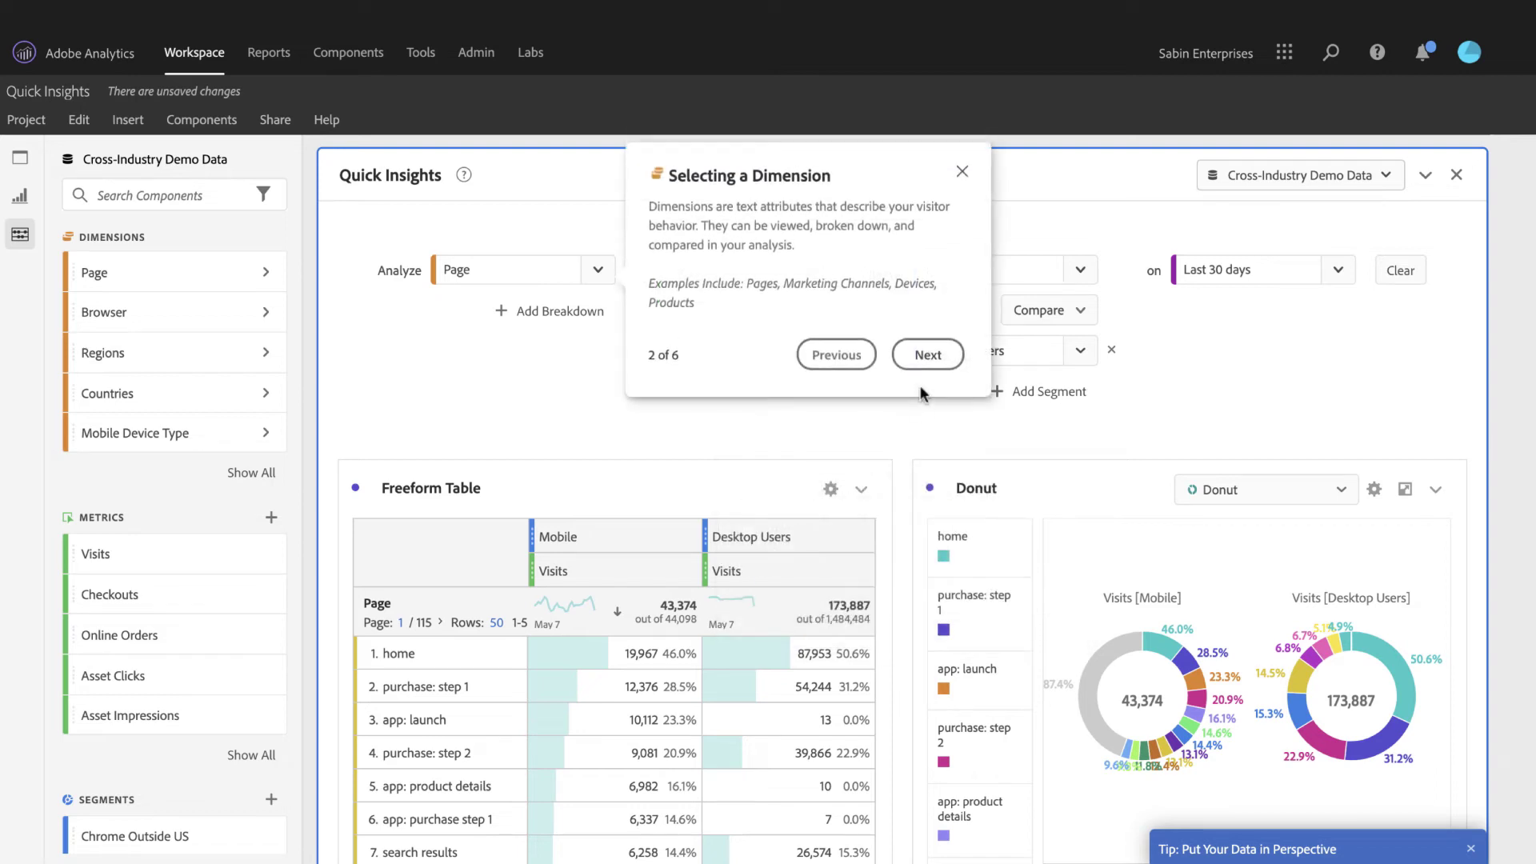
click(926, 357)
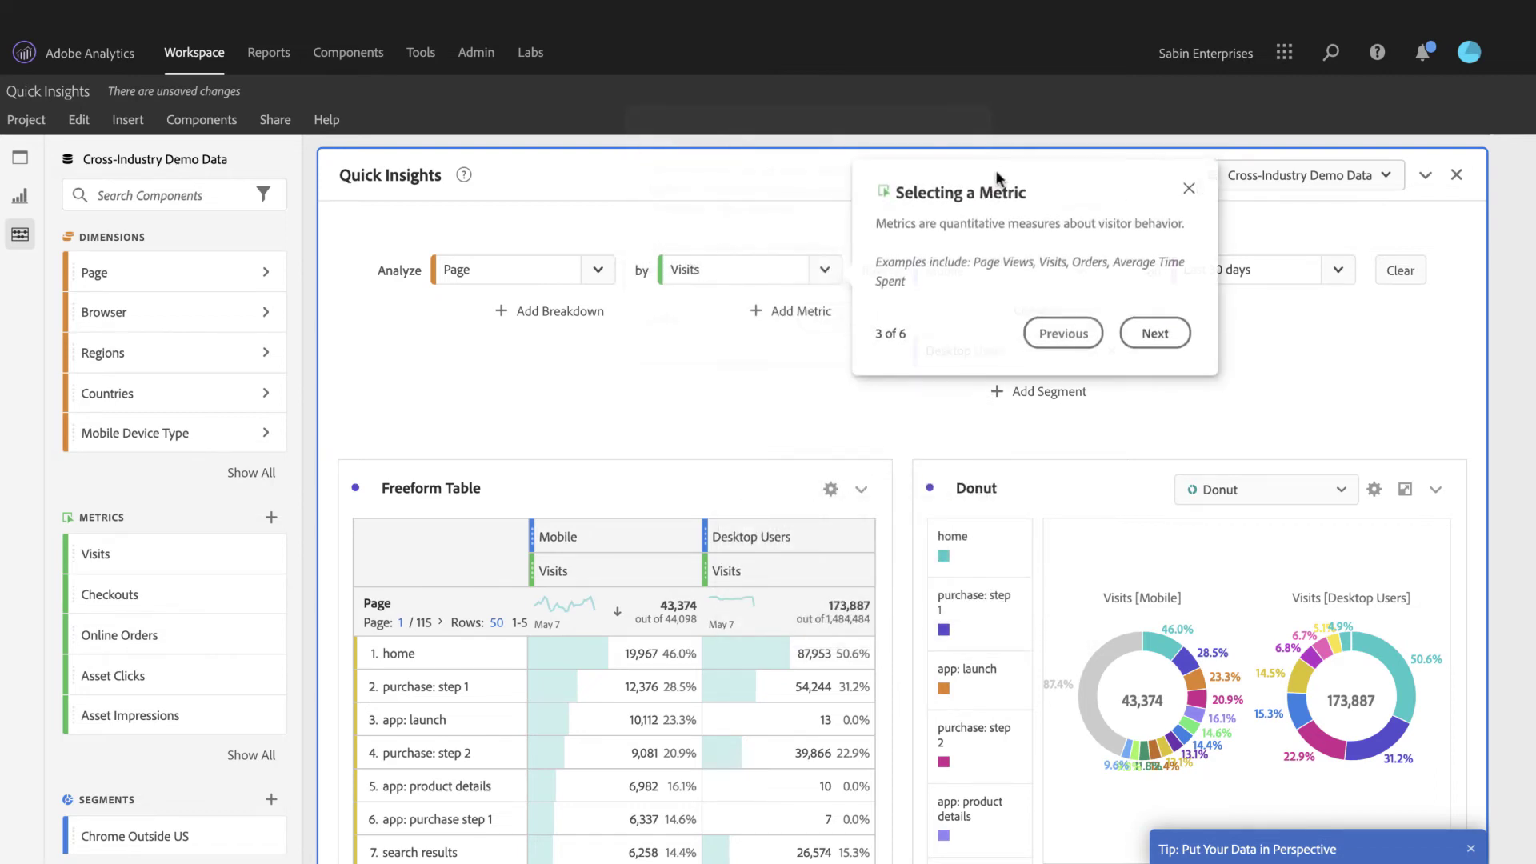
click(1190, 190)
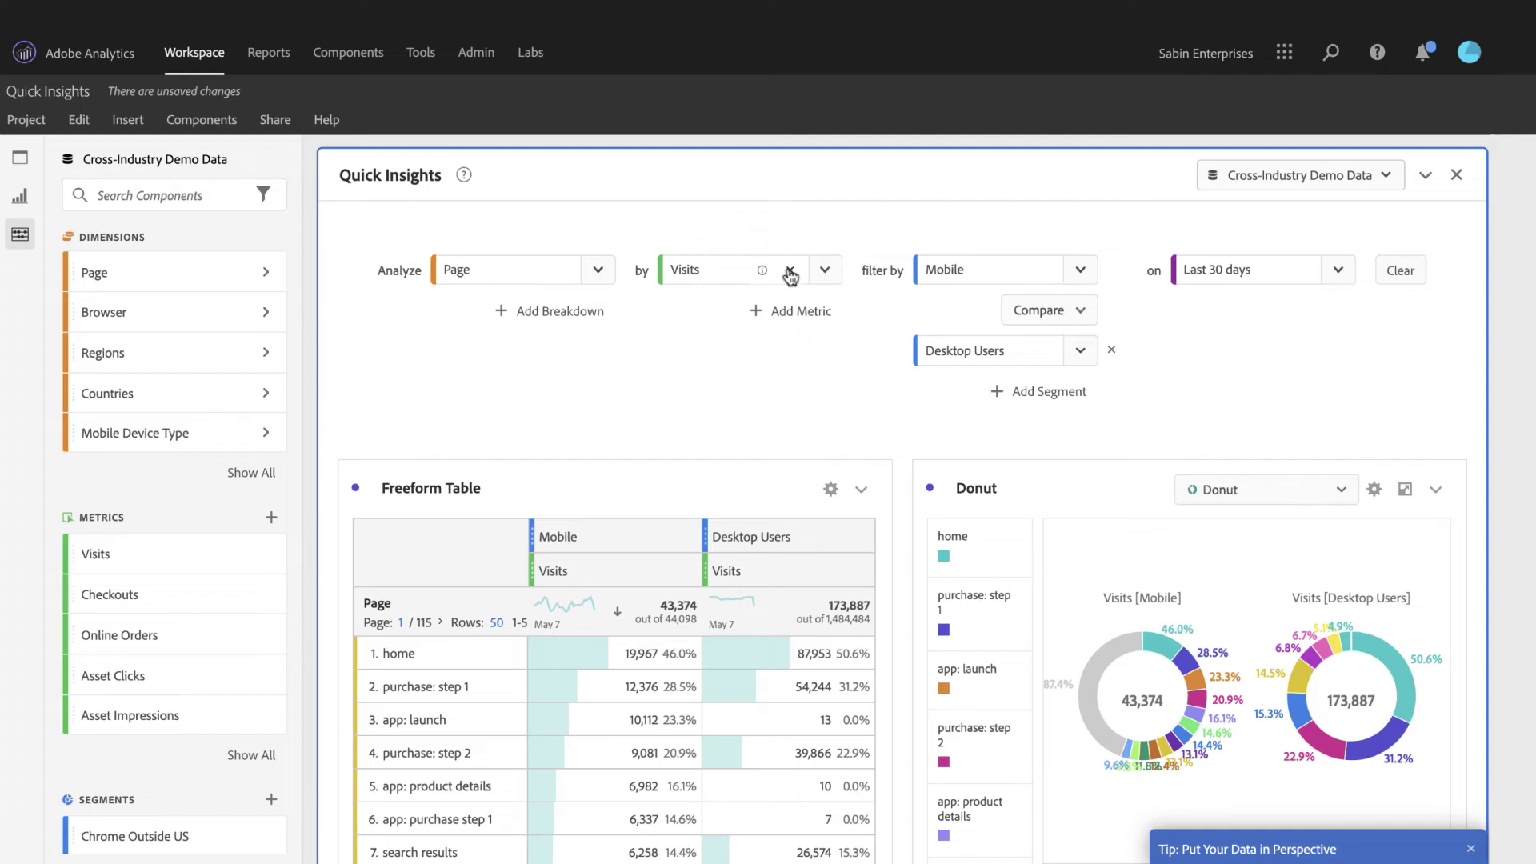
- Start the More tips tour and advance through the dimension breakdowns and change visualization tips
click(465, 177)
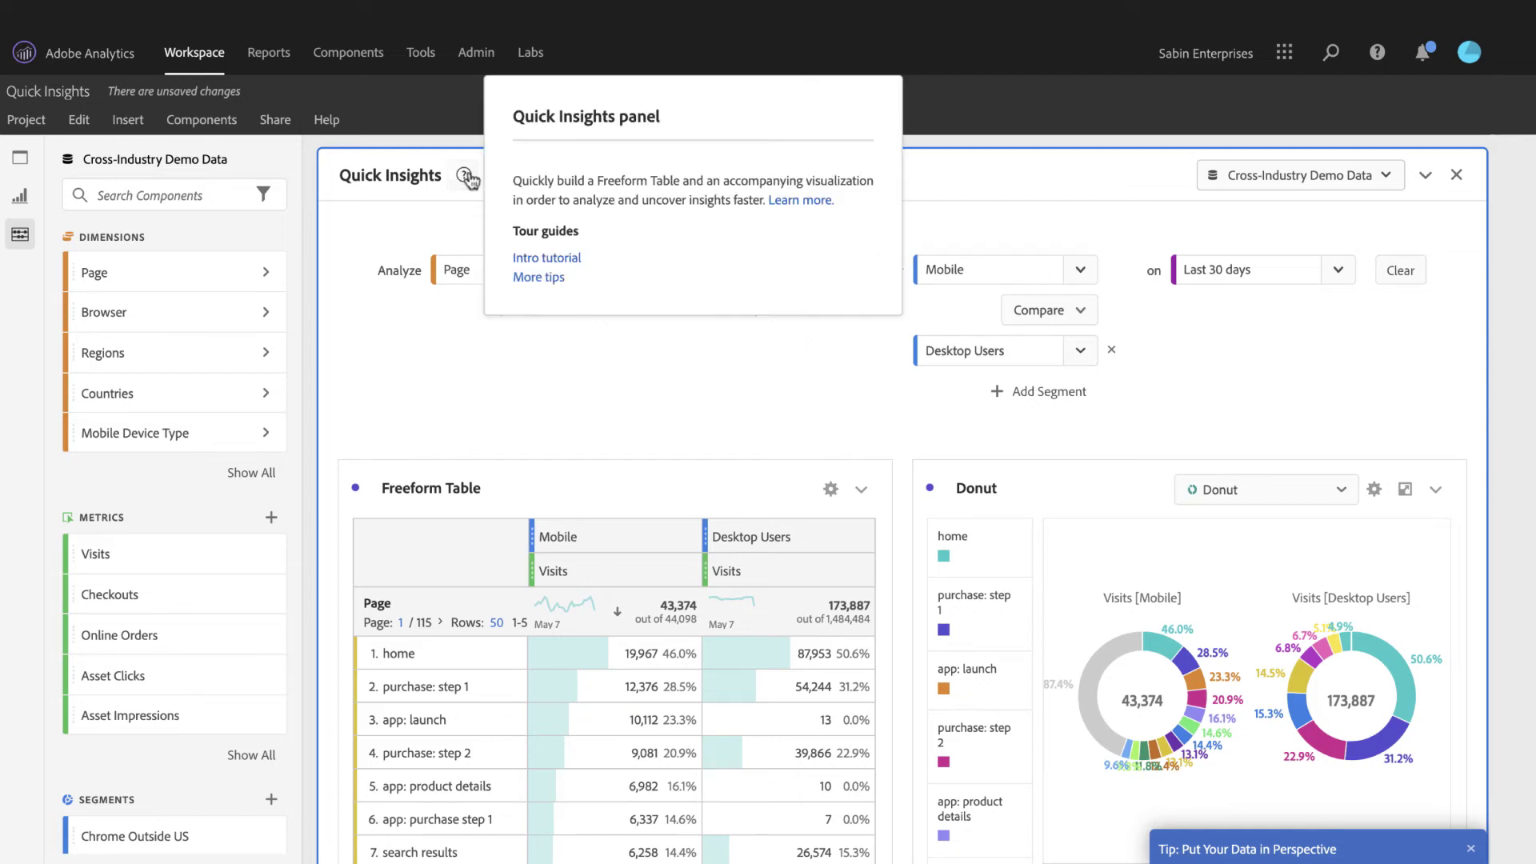
click(557, 277)
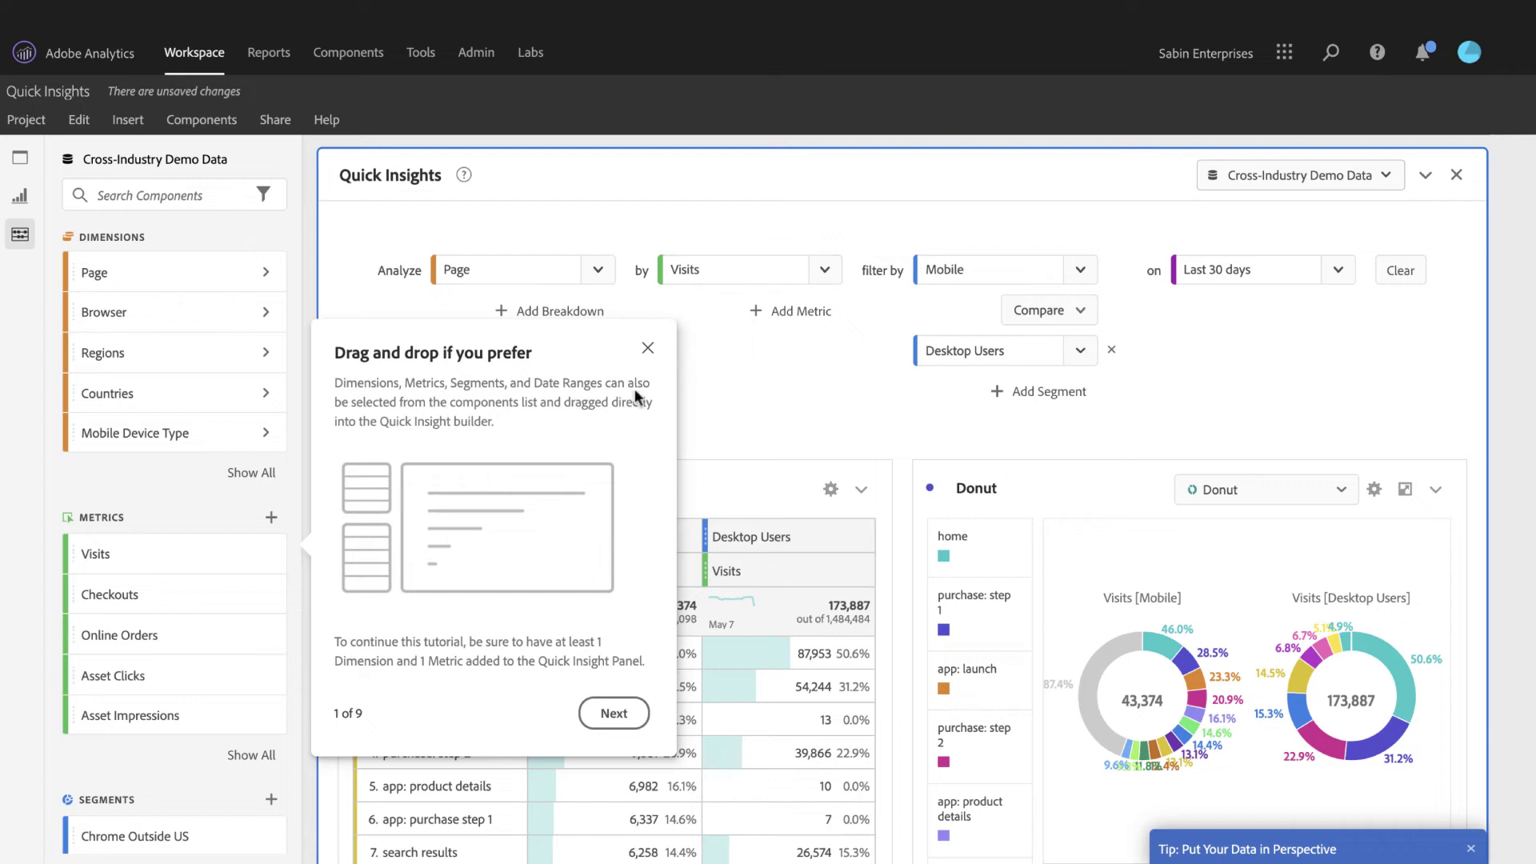
click(613, 712)
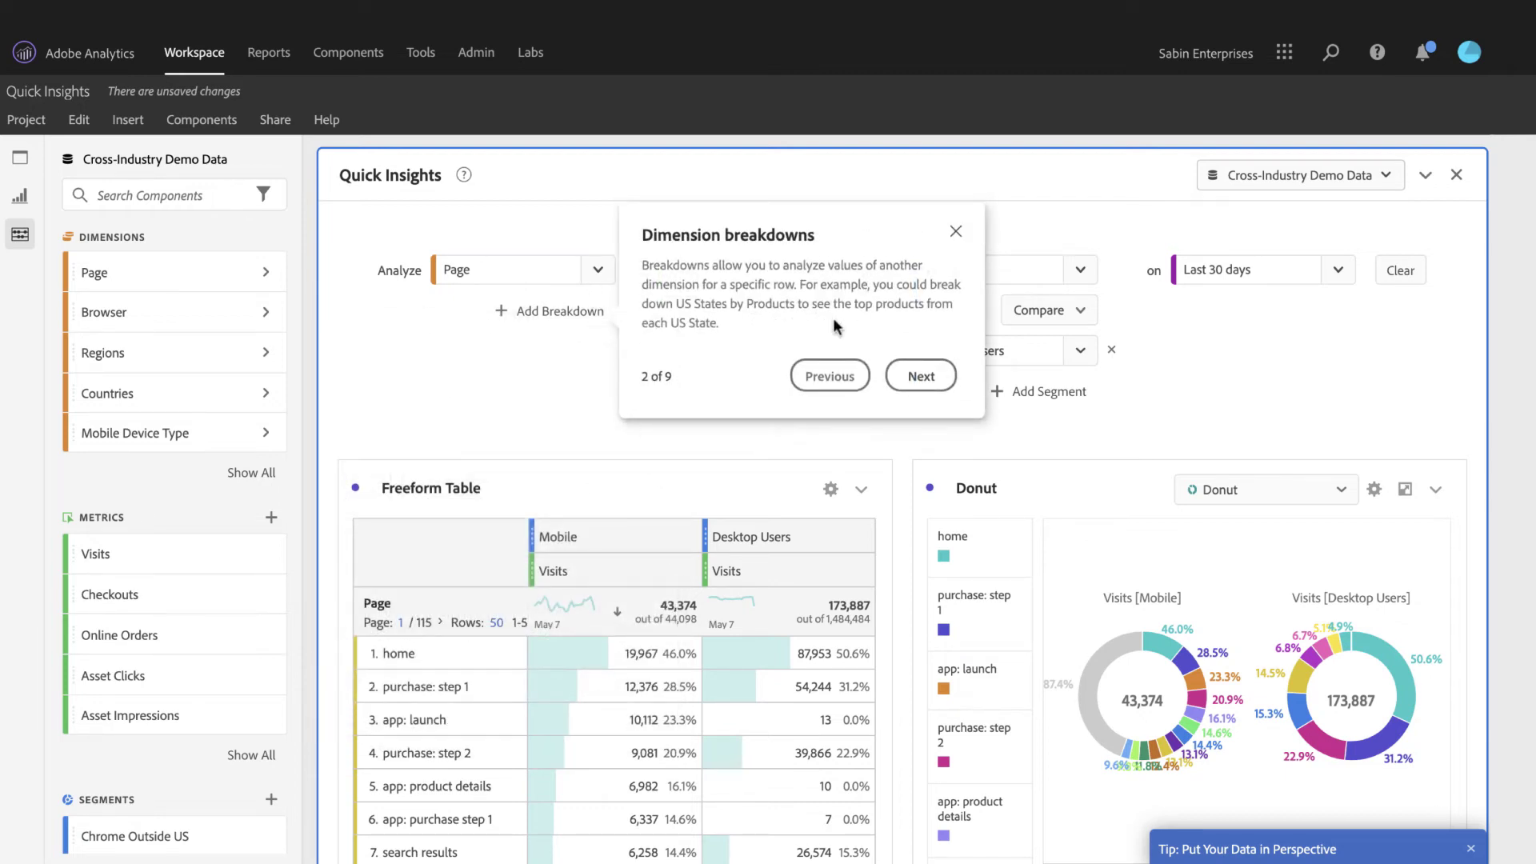
click(905, 380)
click(906, 379)
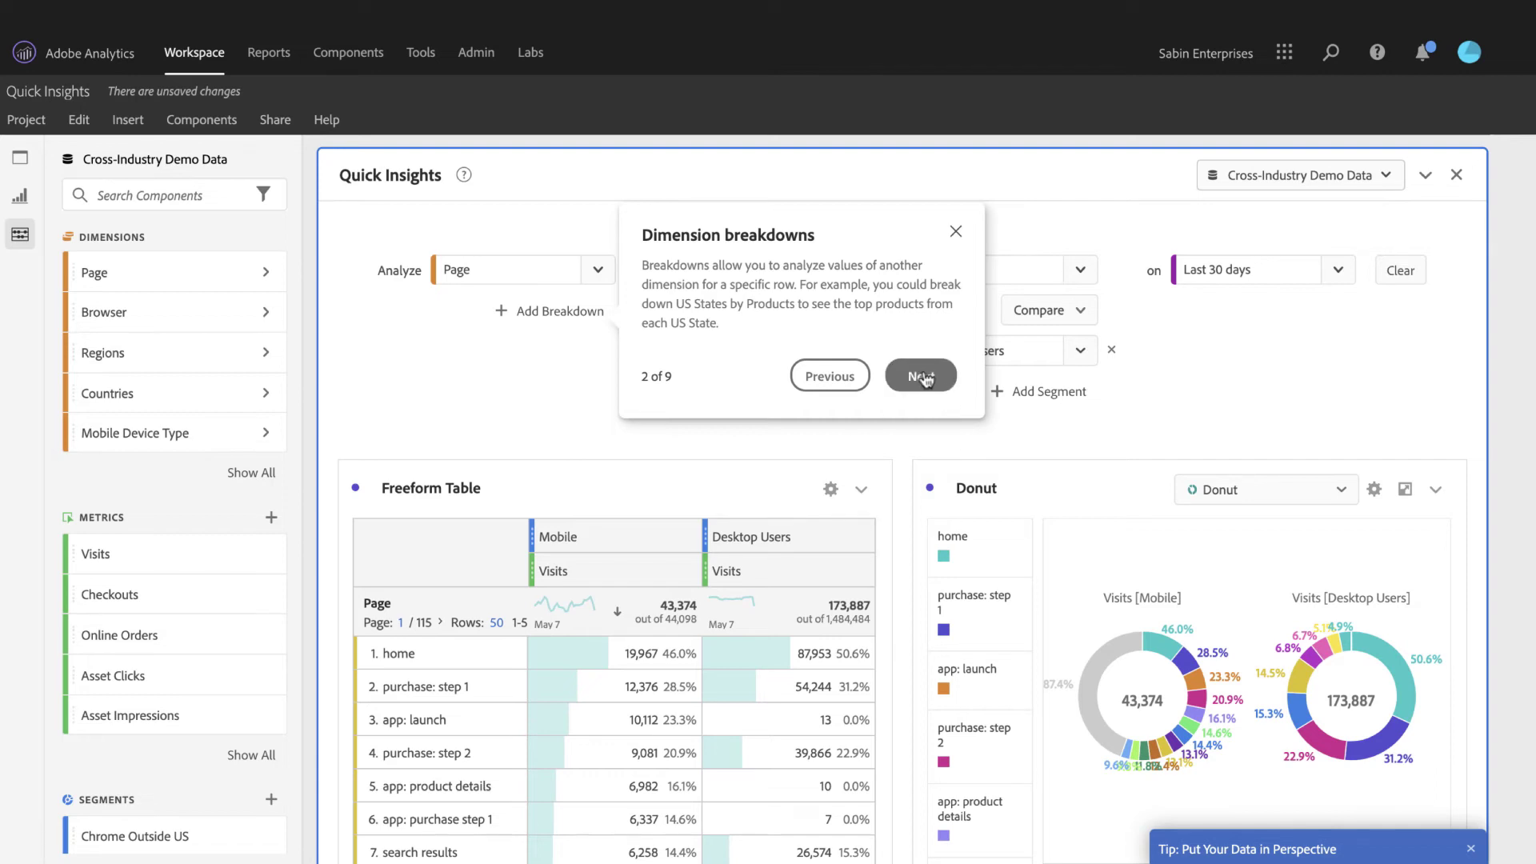
click(1387, 439)
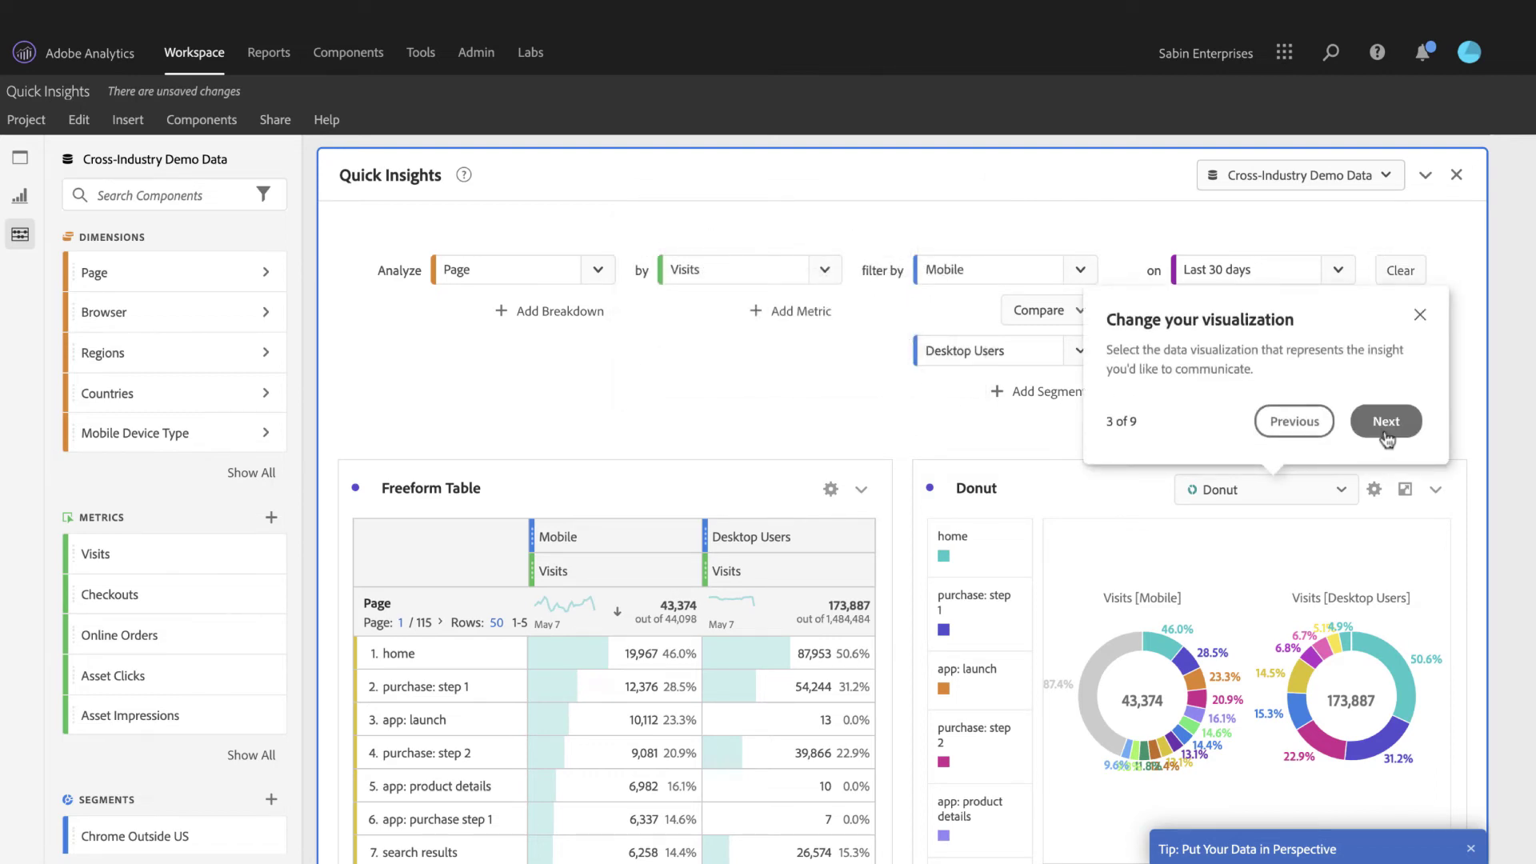
click(1388, 440)
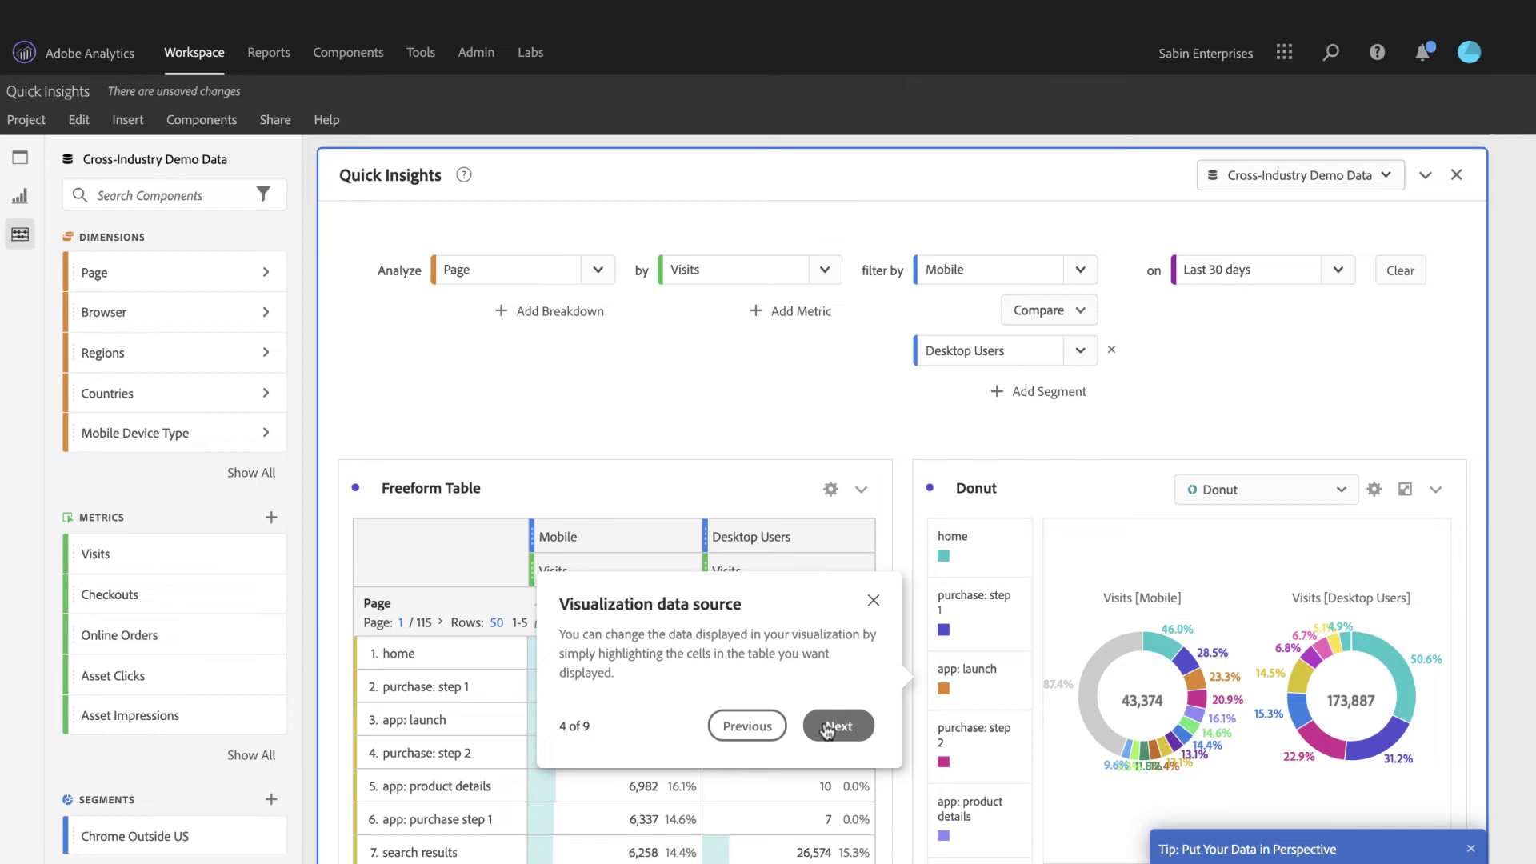
- Finish the tips on table adjustment, saving, sharing and complex tables, then close the help
click(834, 727)
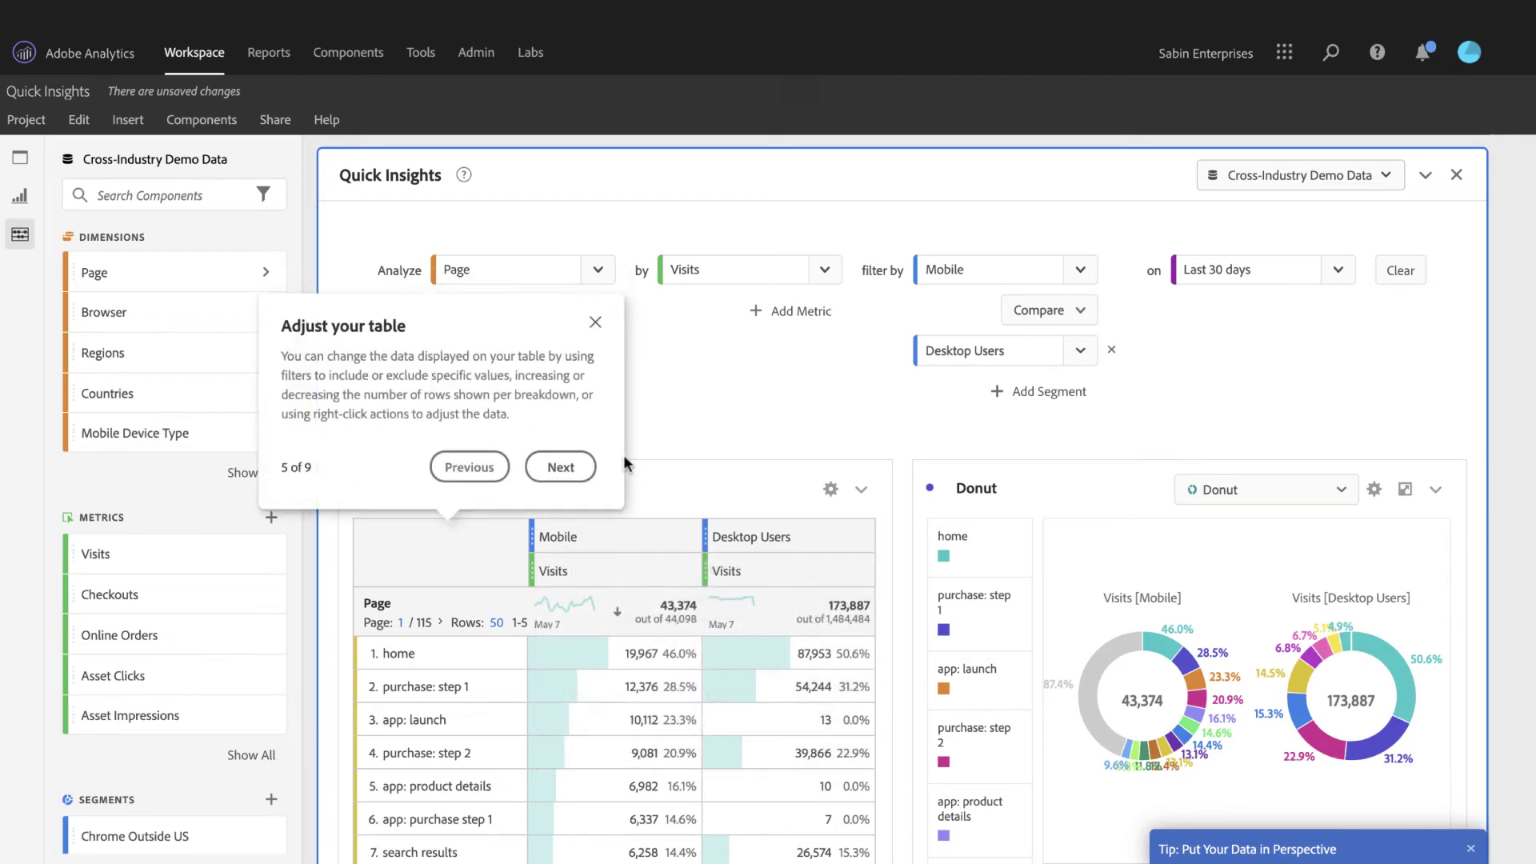
click(560, 447)
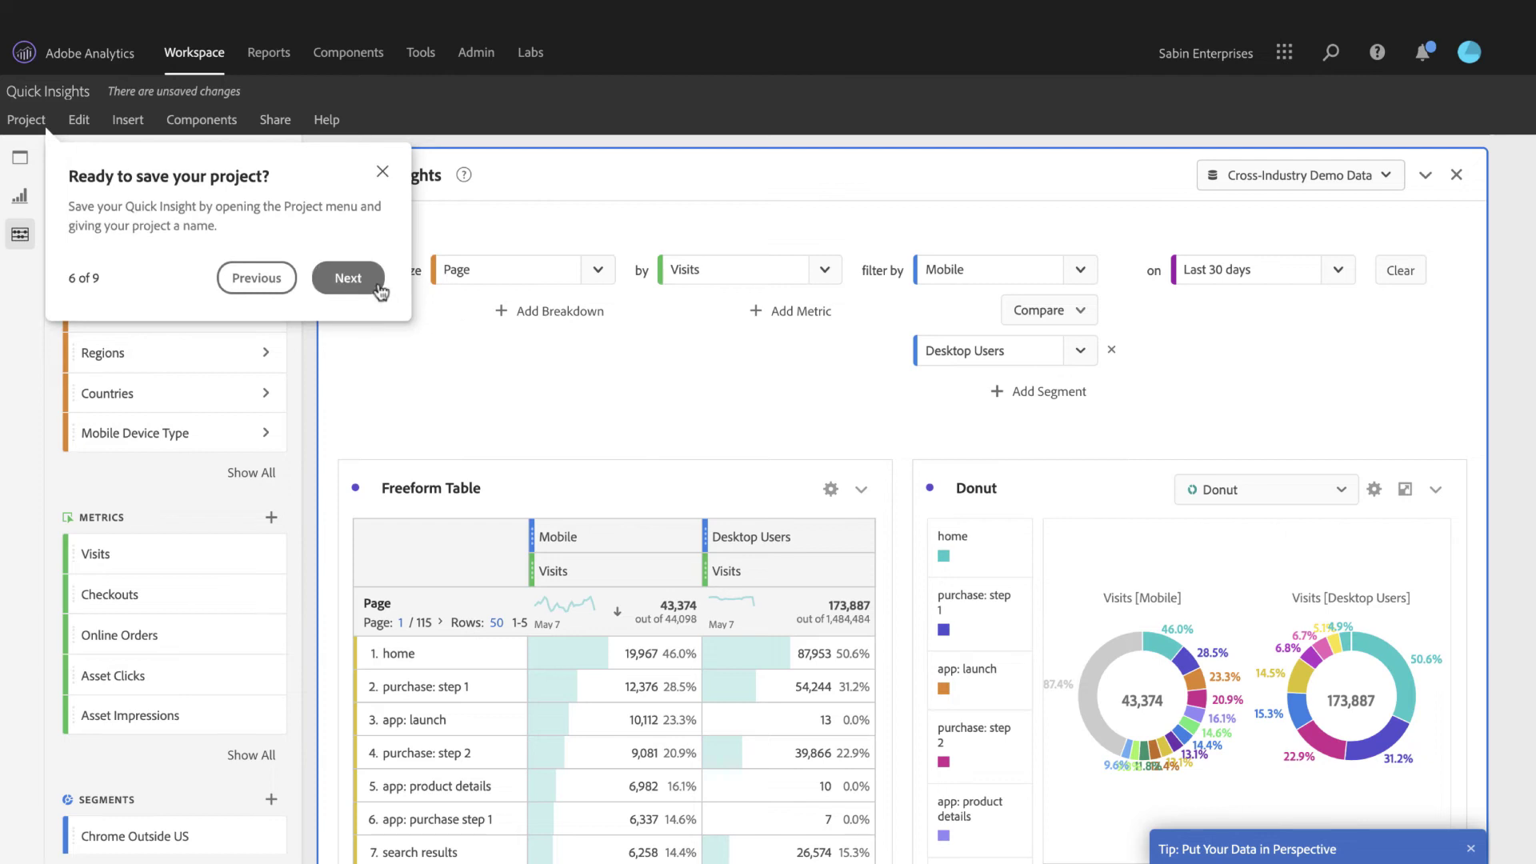
click(360, 278)
click(623, 280)
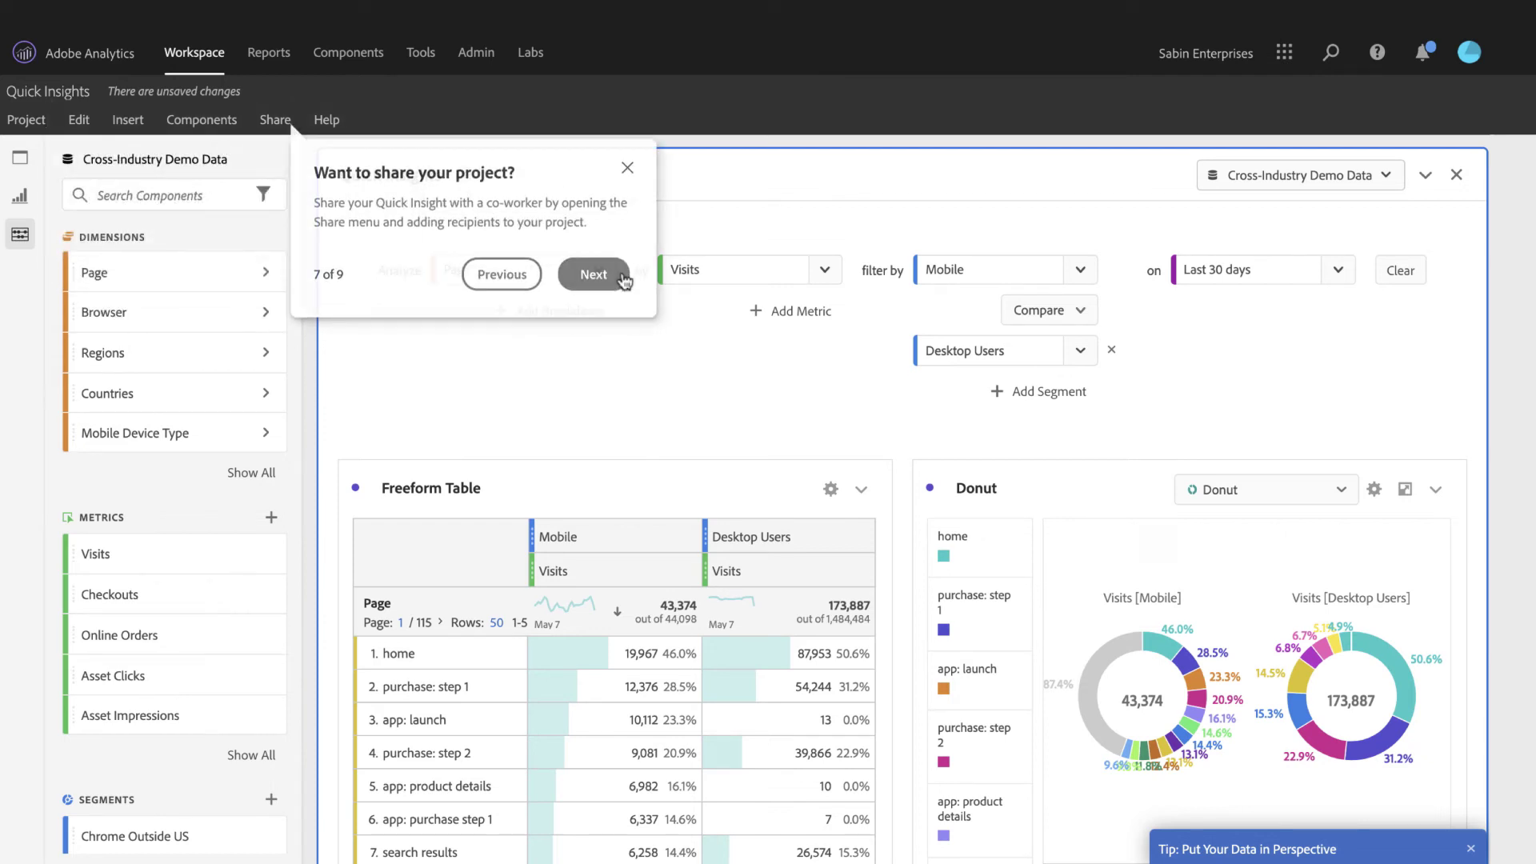
click(1085, 478)
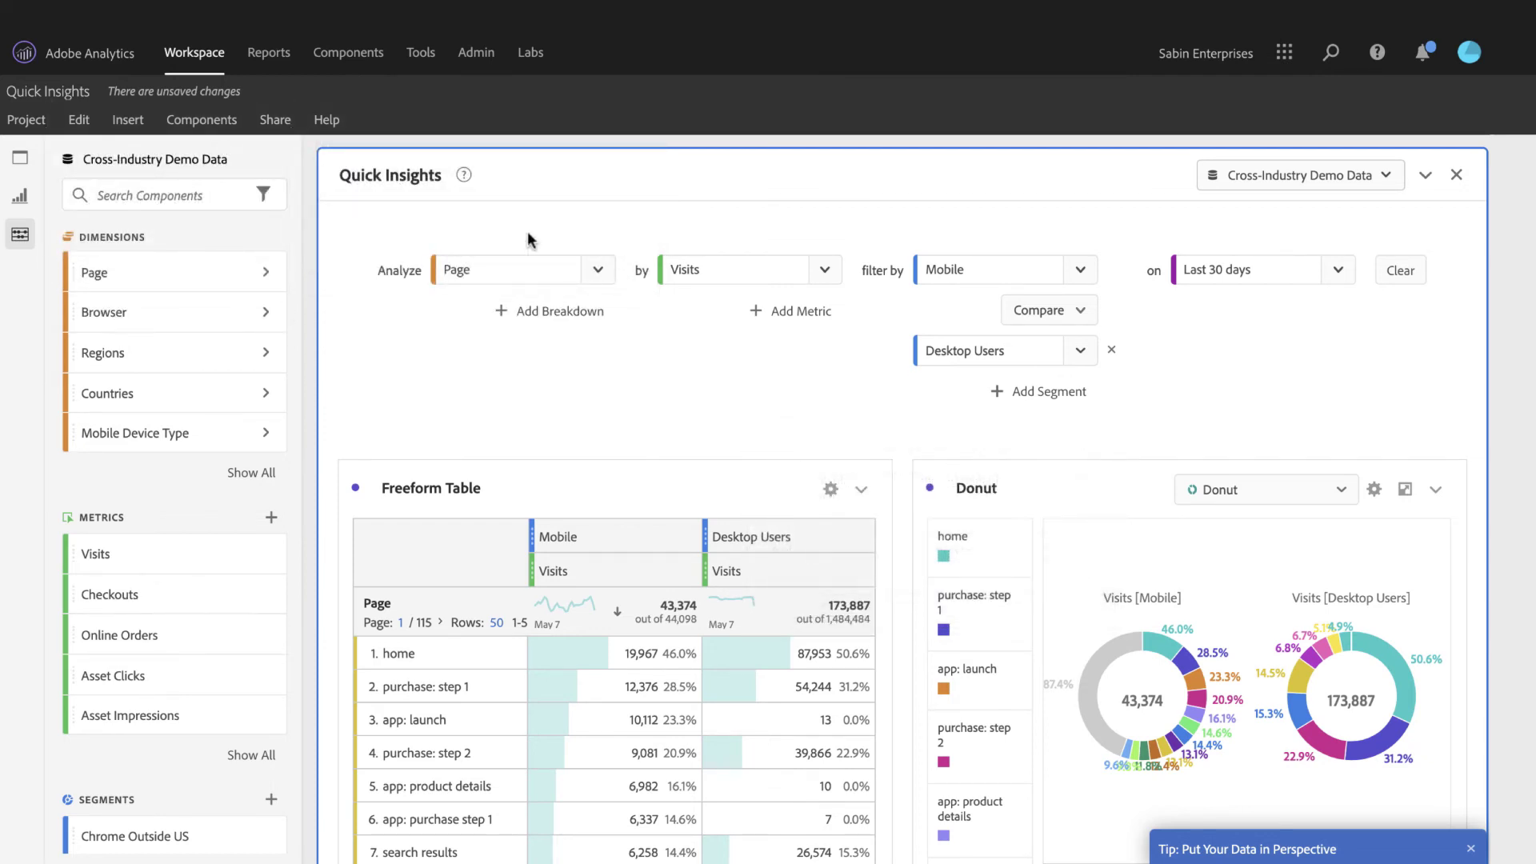
click(464, 175)
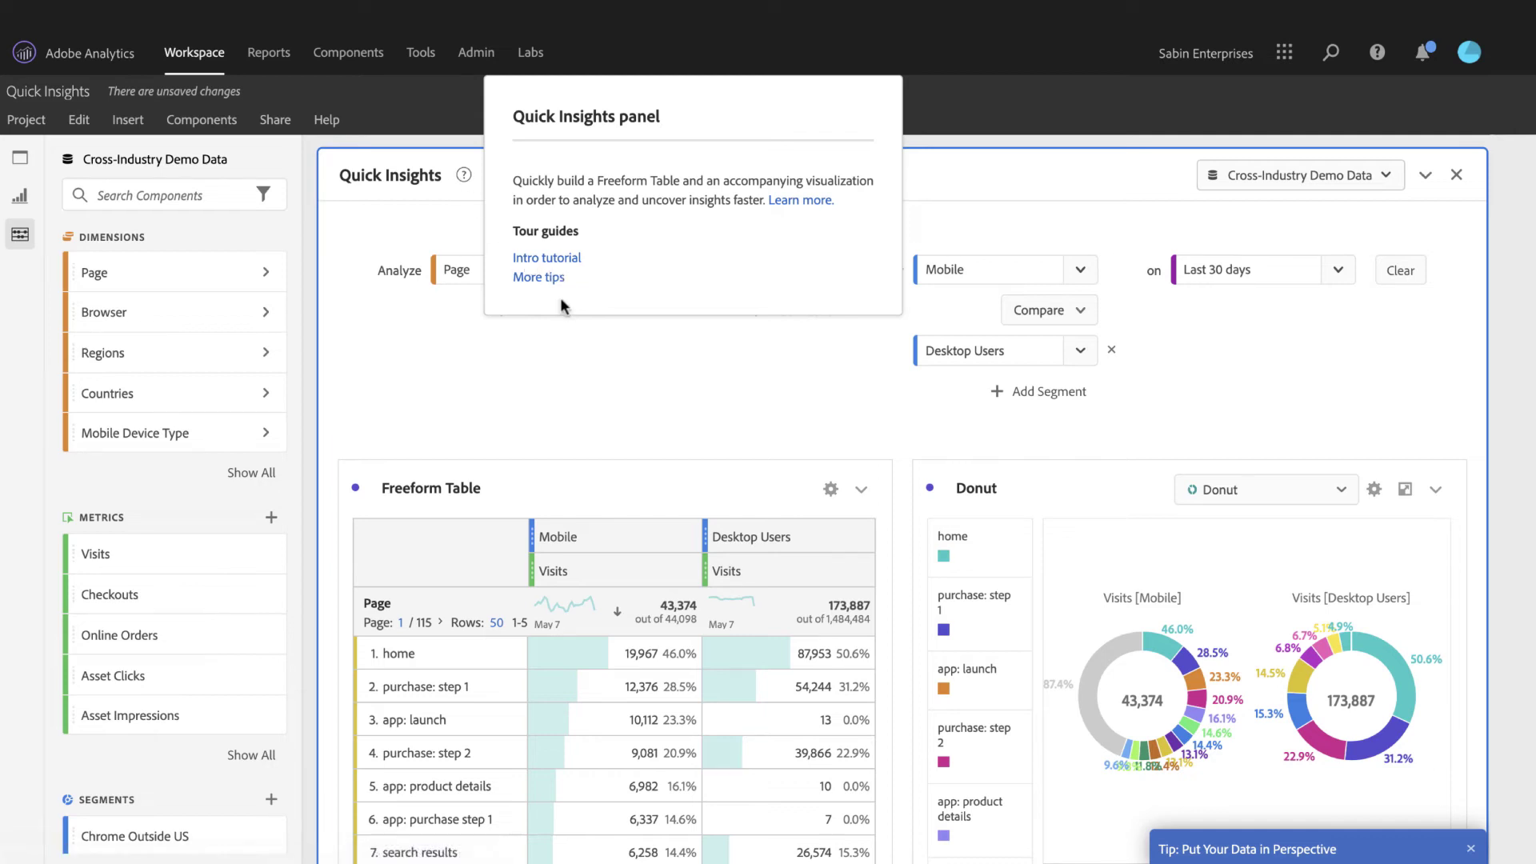
click(654, 380)
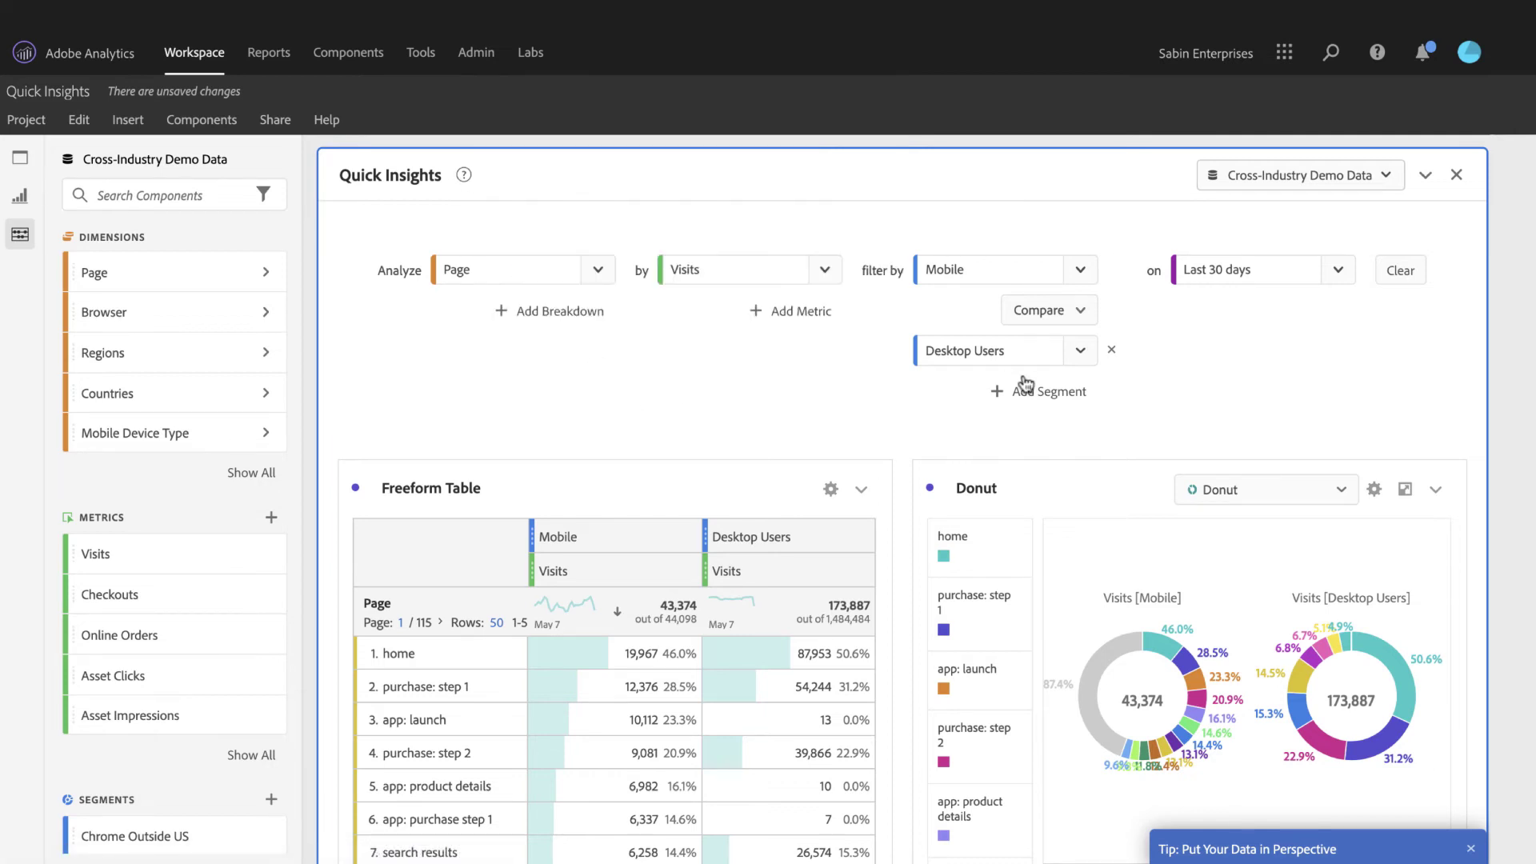
- Remove the Desktop Users comparison and the Mobile segment filter from the Quick Insights builder
click(1112, 352)
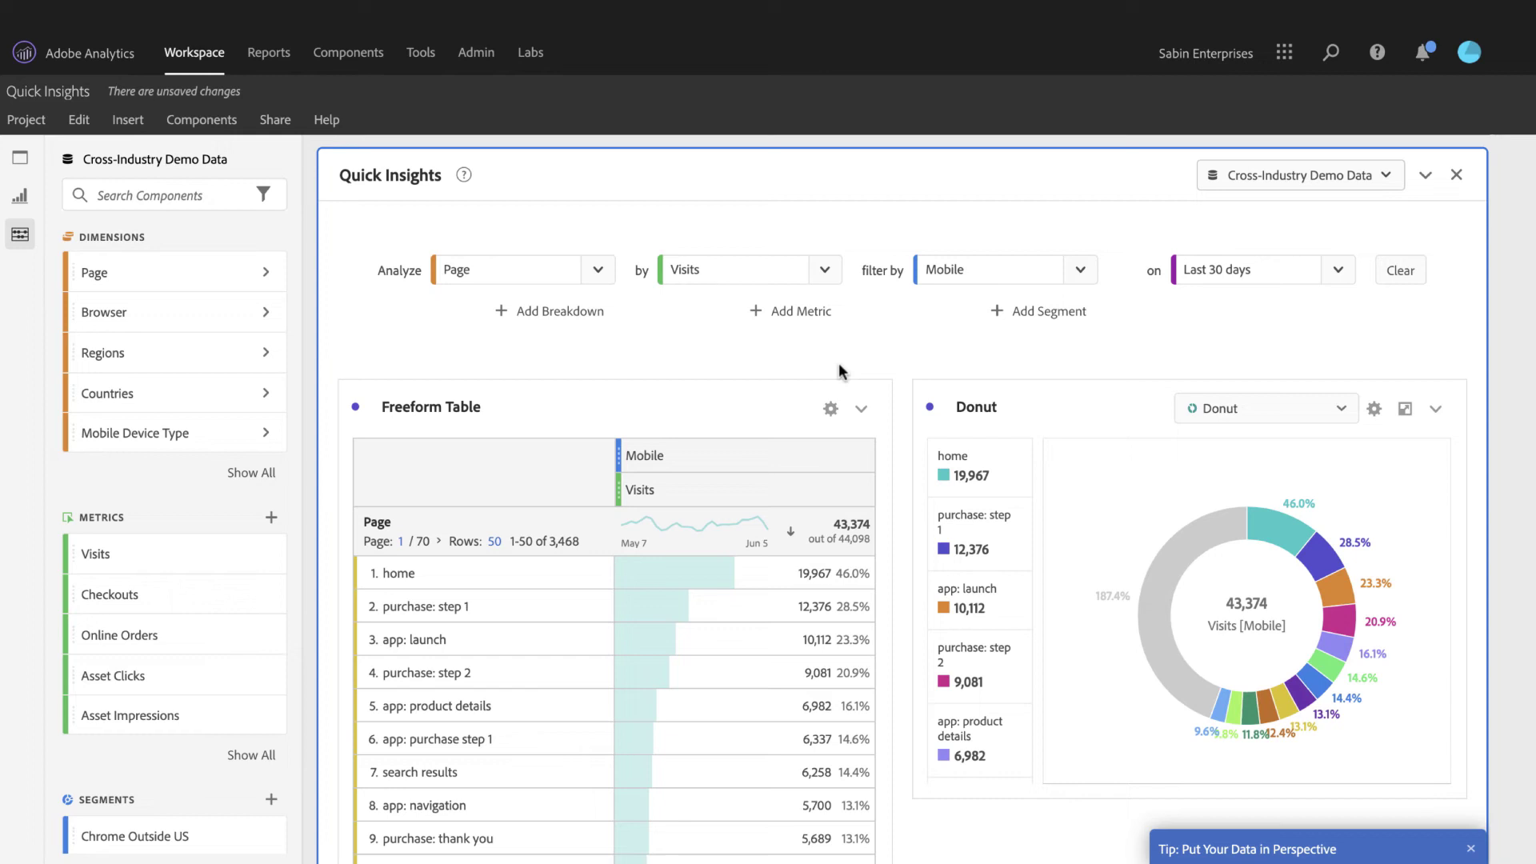
click(1044, 269)
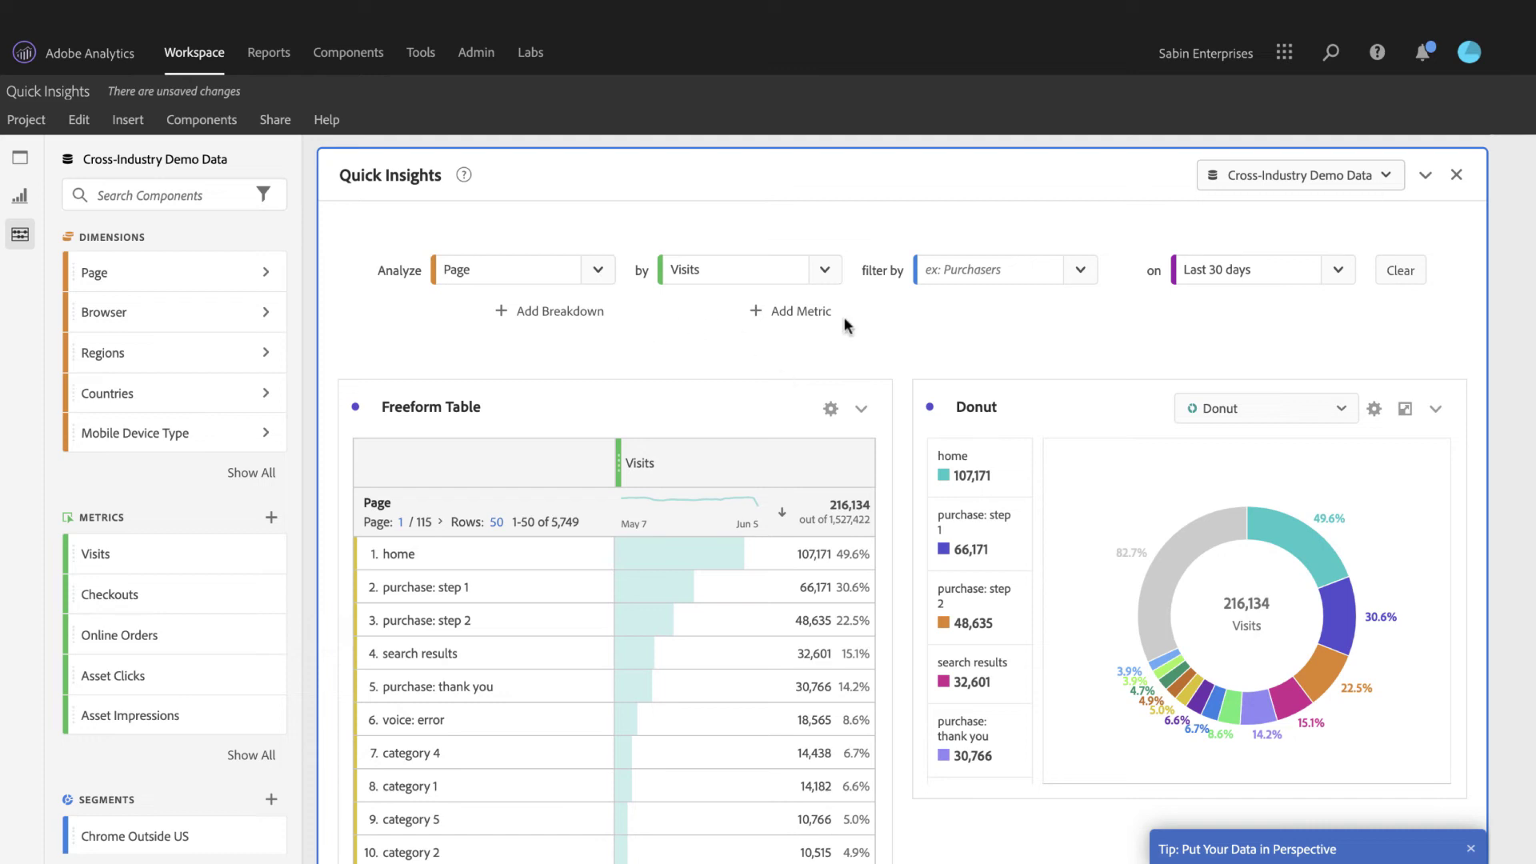
scroll(719, 322, down, 1)
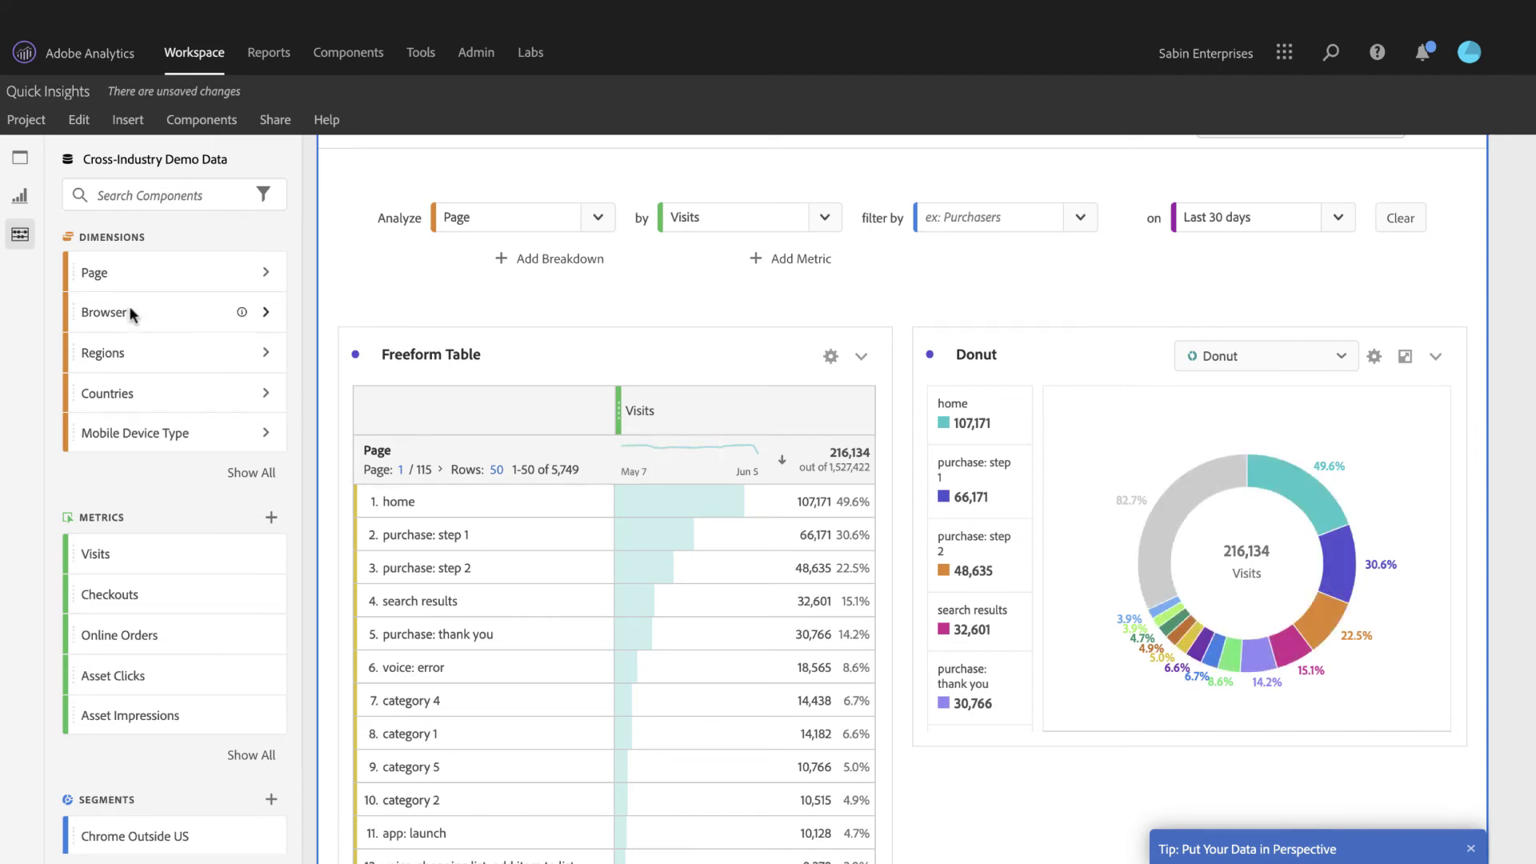
- Break down the home row by Browser, continuing past the builder sync warning
drag(129, 309, 461, 499)
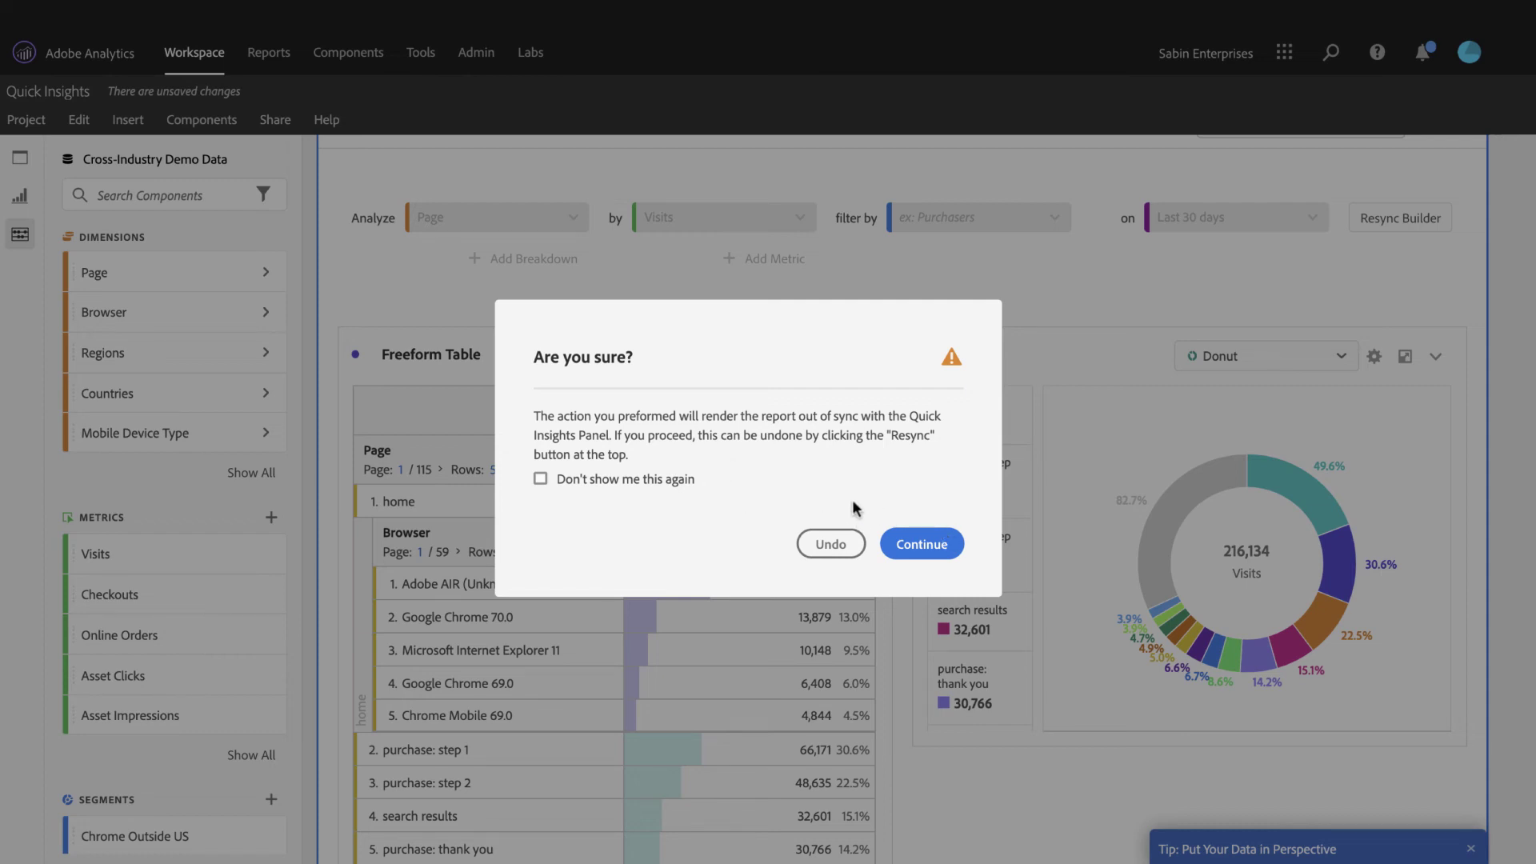
click(939, 553)
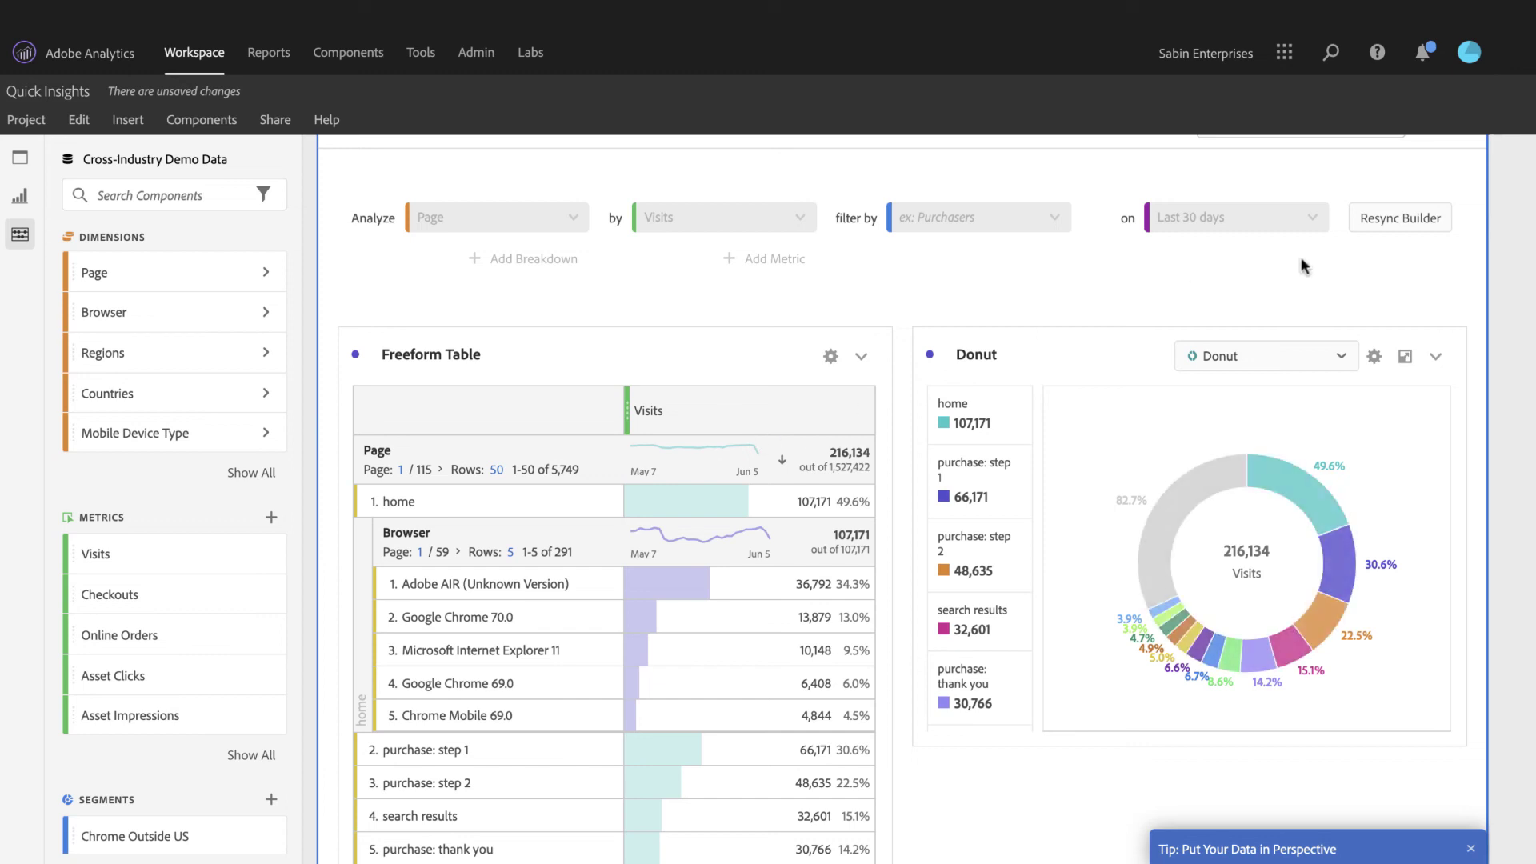
- Resync the builder to drop the Browser rows, and add a second Quick Insights panel
click(1401, 219)
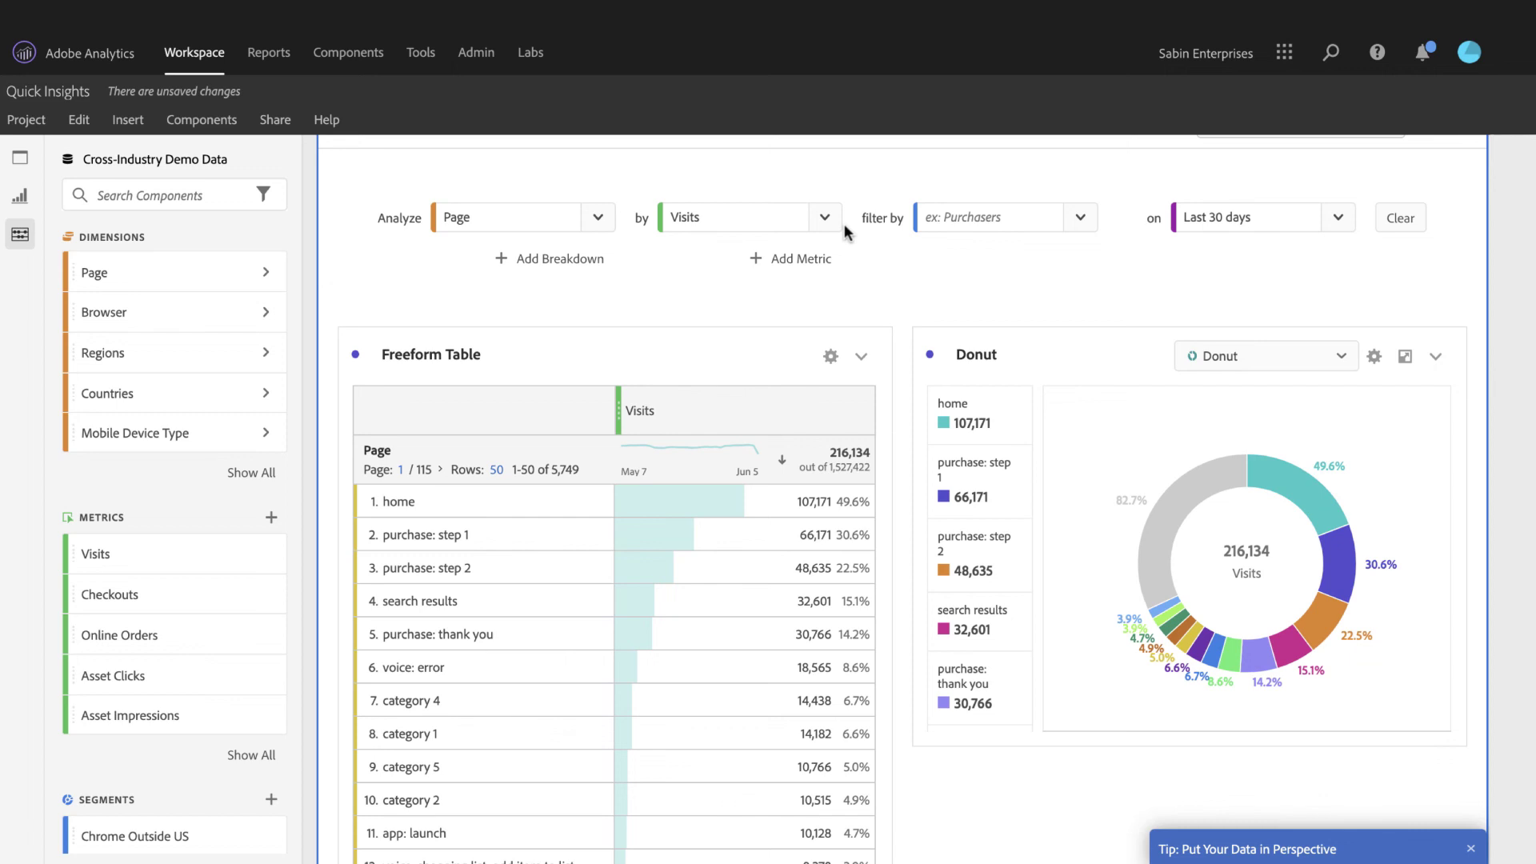
scroll(844, 314, up, 1)
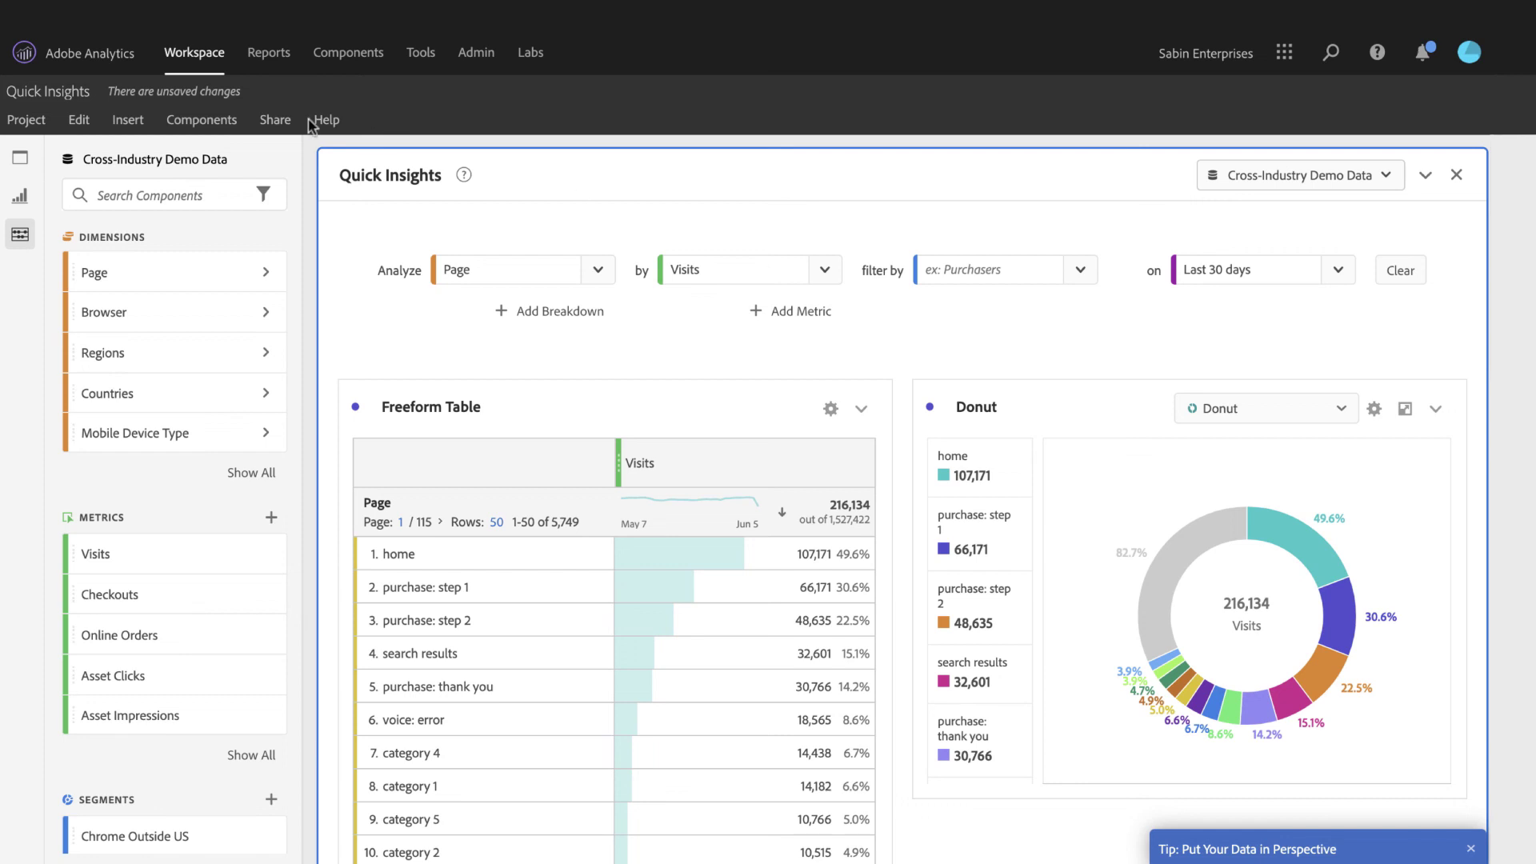
click(26, 164)
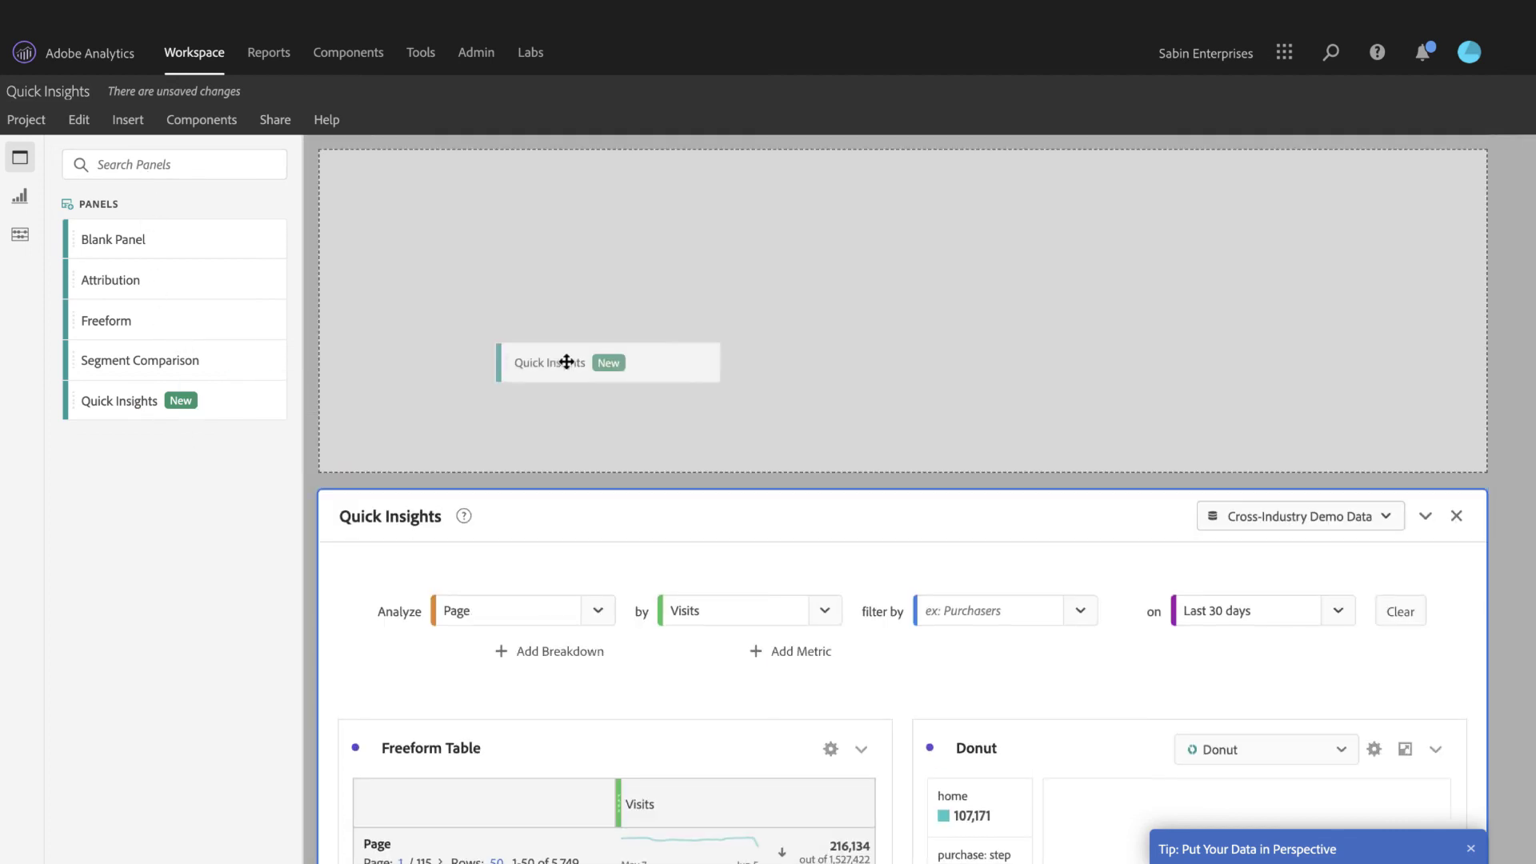
drag(131, 397, 566, 360)
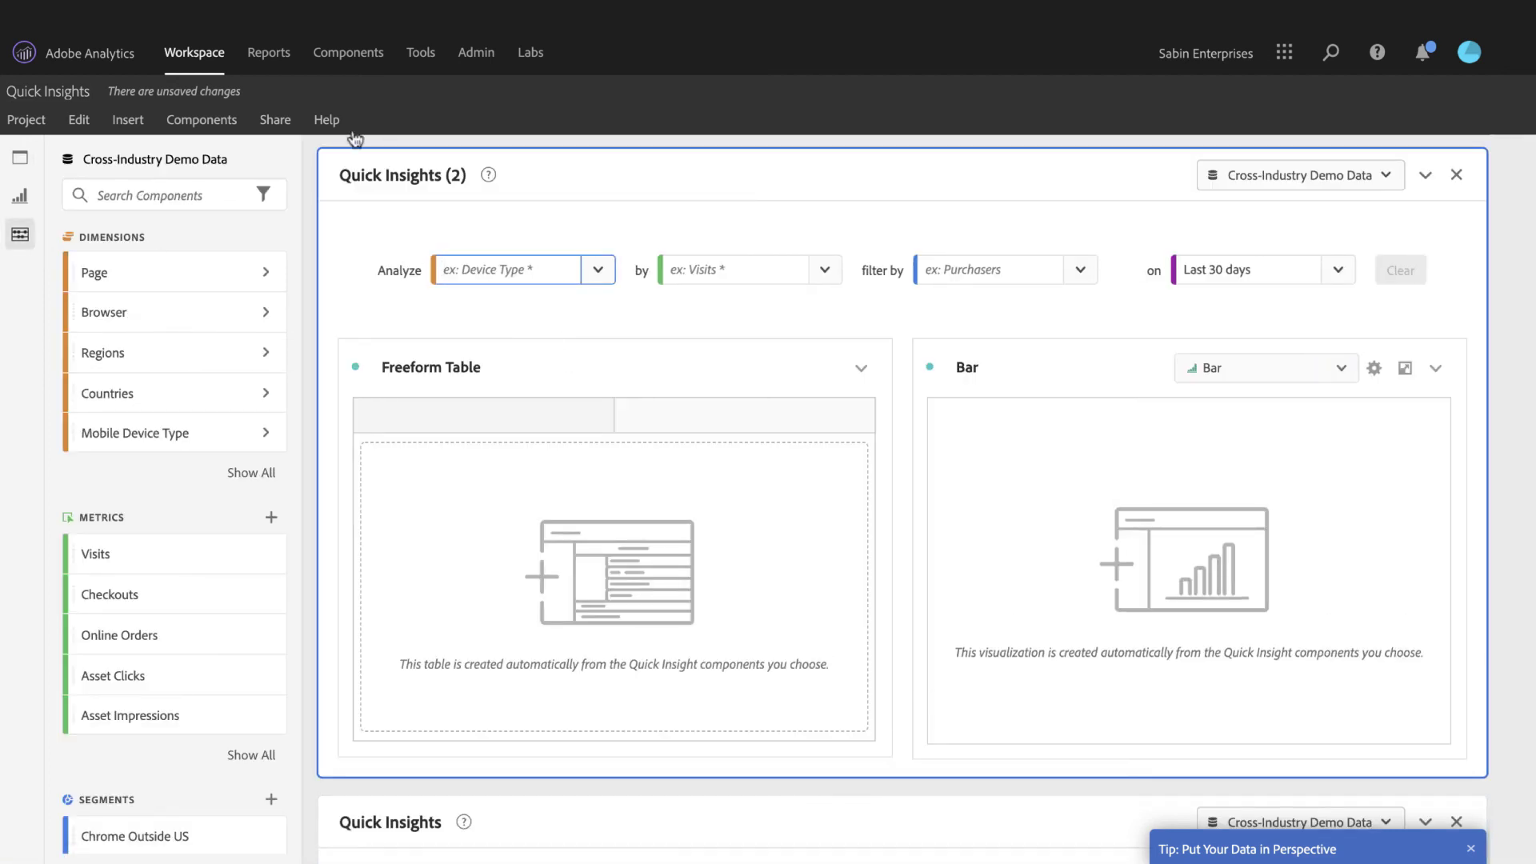
- Create a new project from the Quick Insights template and confirm the reload
click(195, 56)
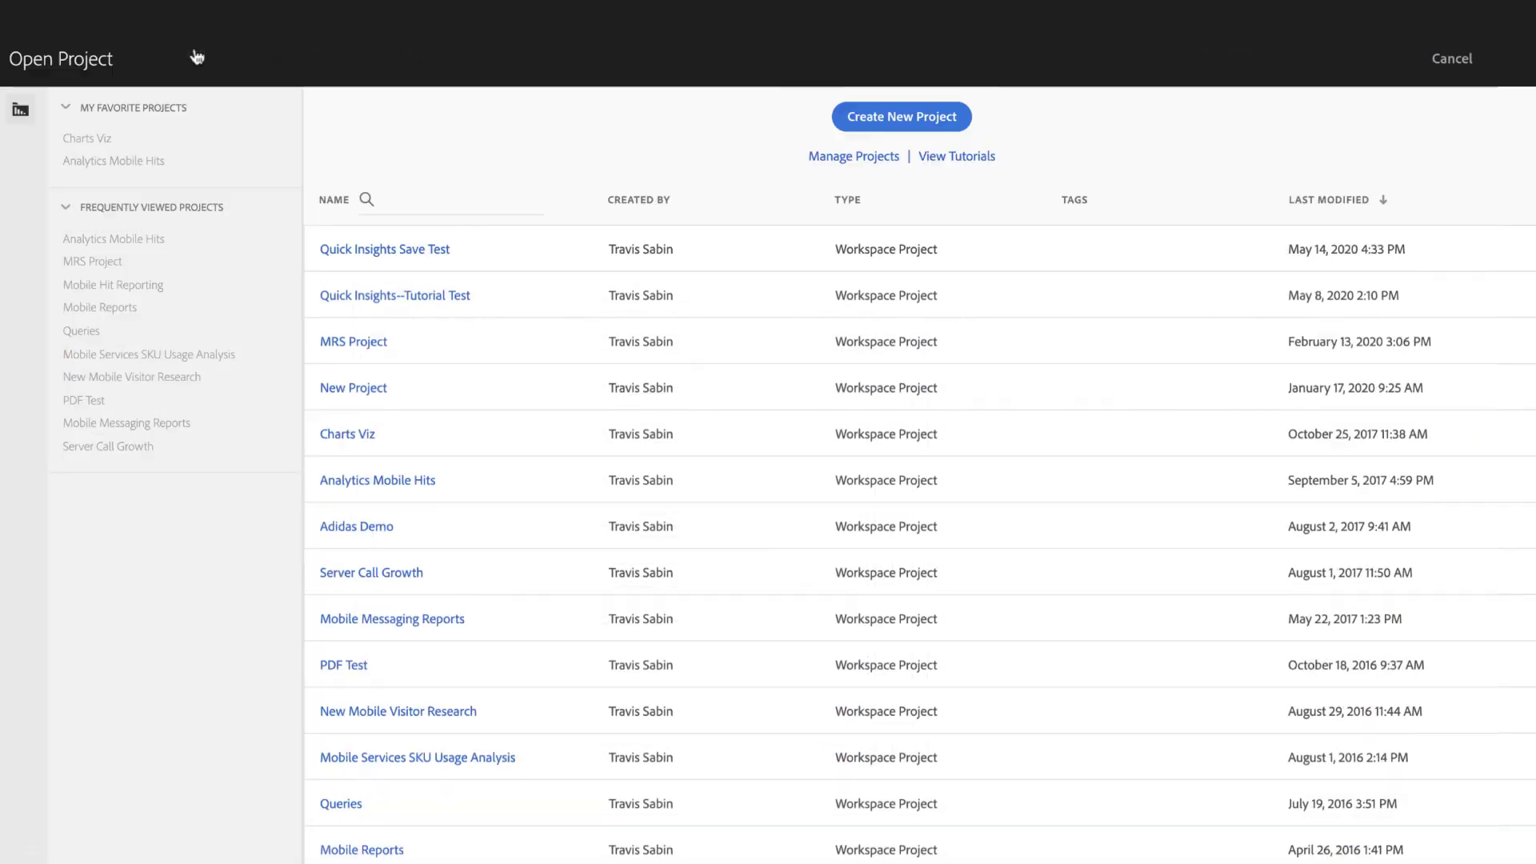
click(904, 120)
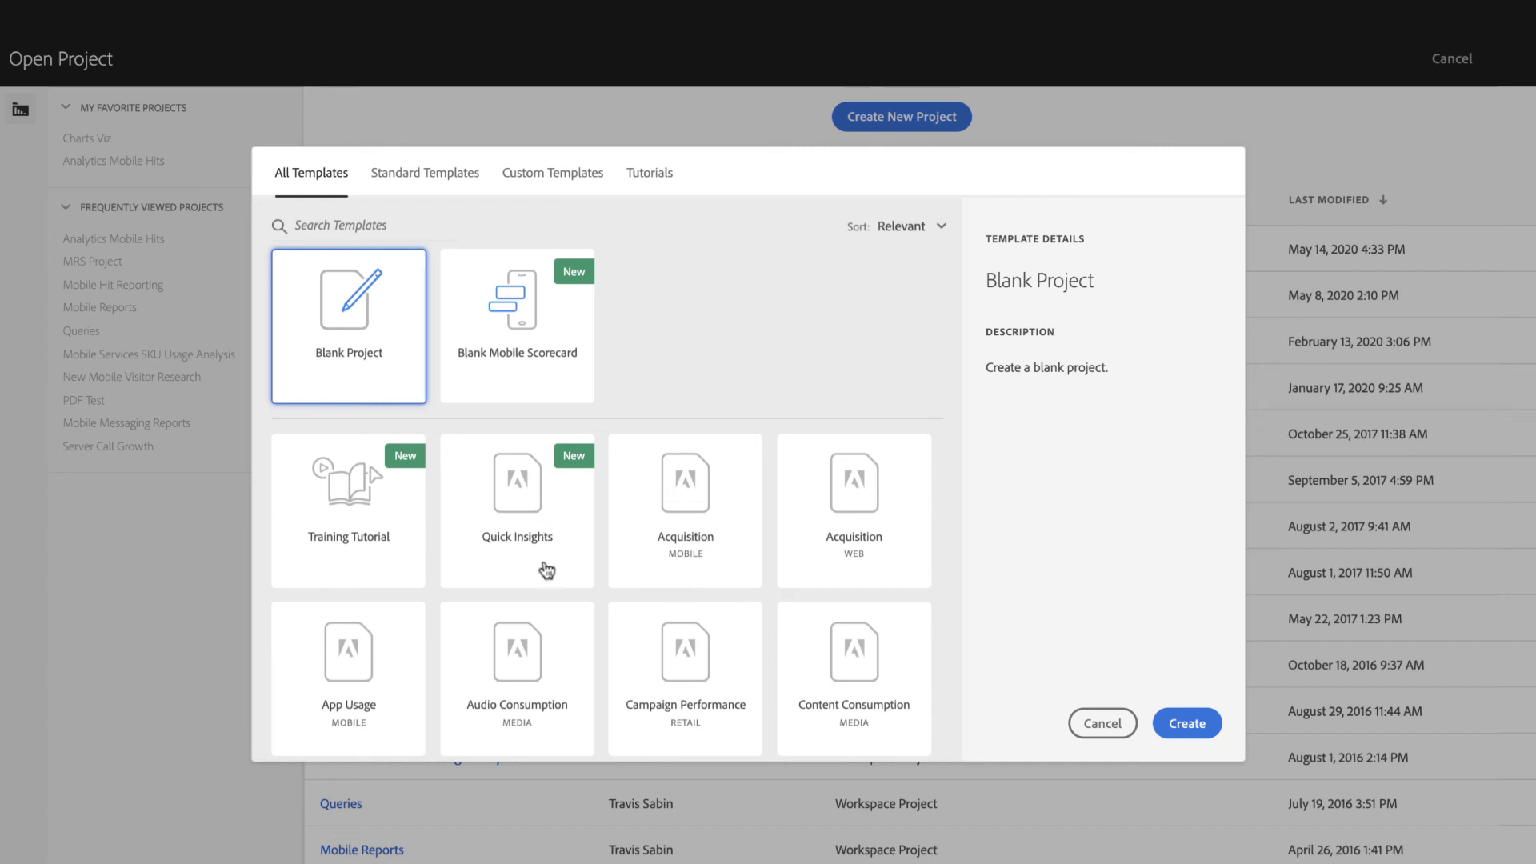
double_click(542, 474)
click(926, 519)
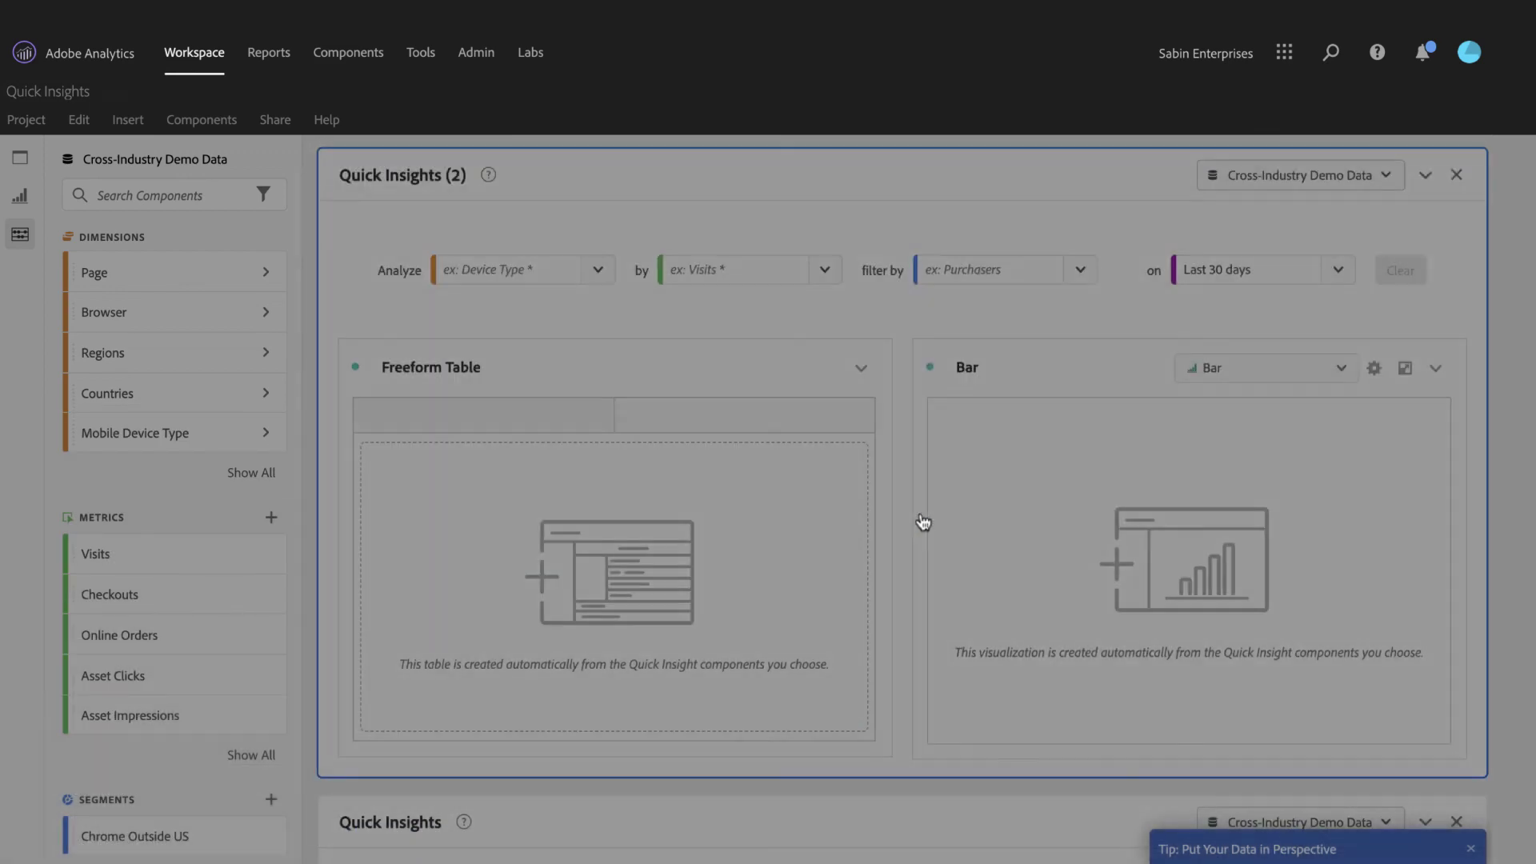